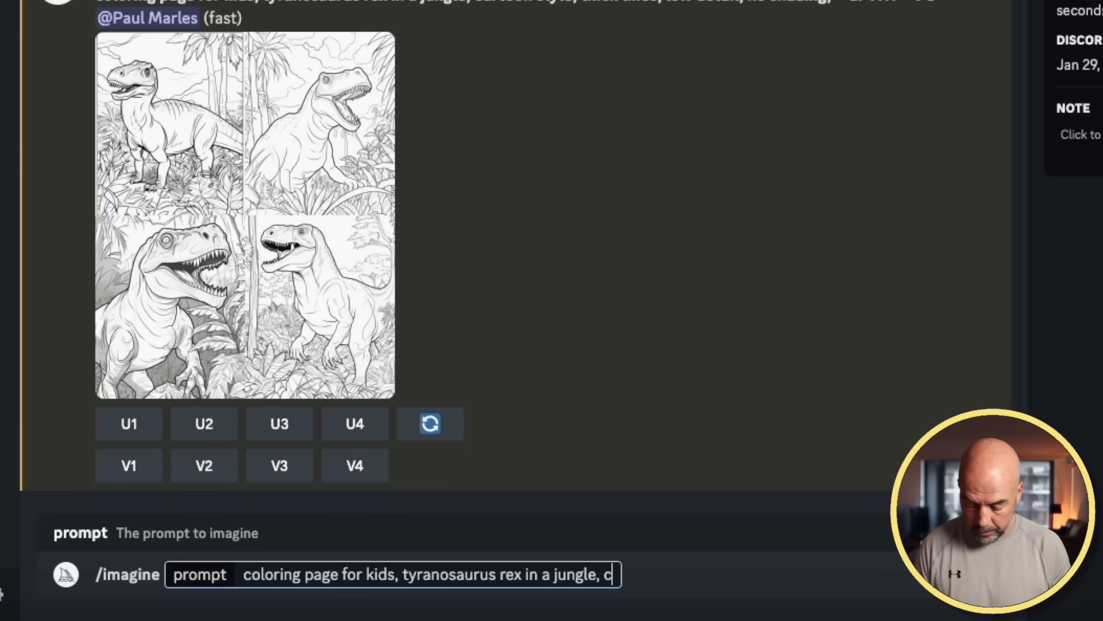
Complete and submit the imagine prompt "coloring page for kids, tyranosaurus rex in a jungle, cartoon style, thick lines, low detail, no shading --ar 9:11".
text(style, thick lines)
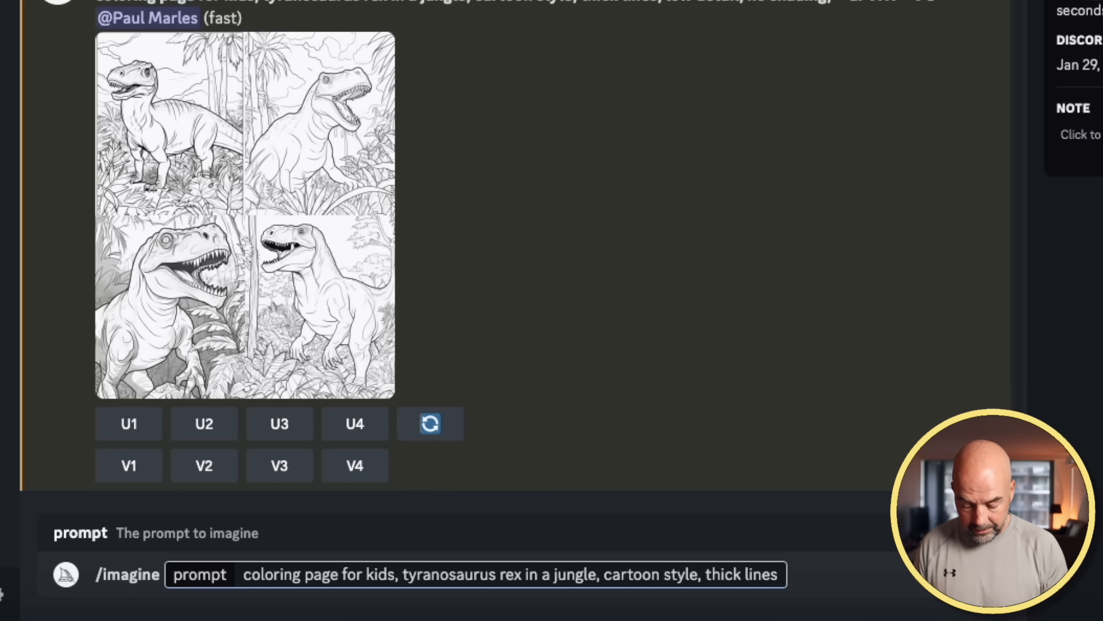
text(, no)
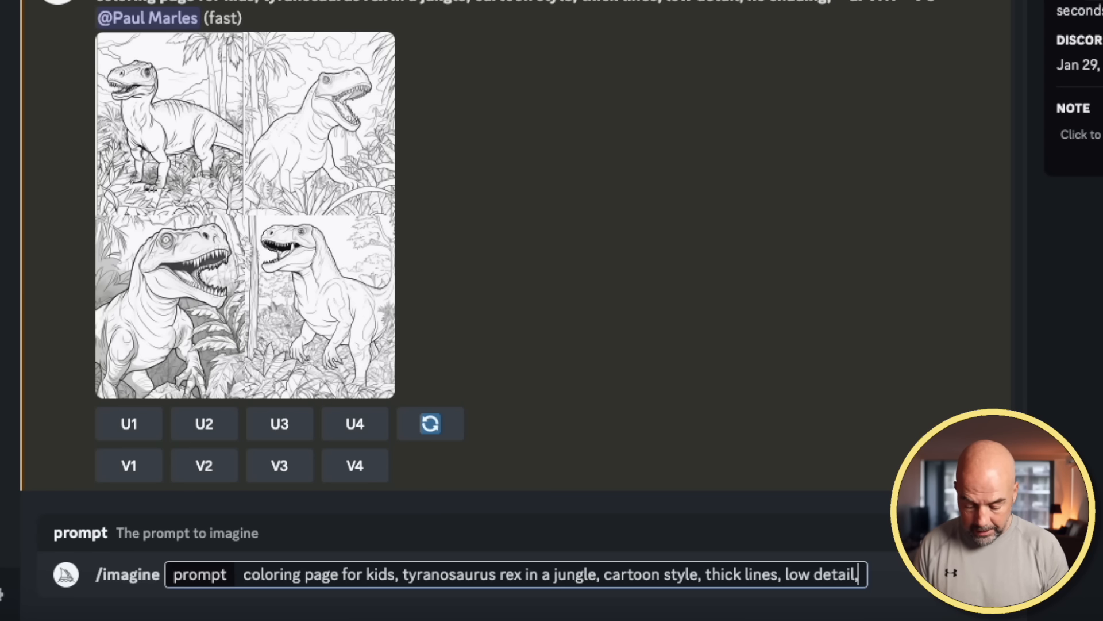
text( shading)
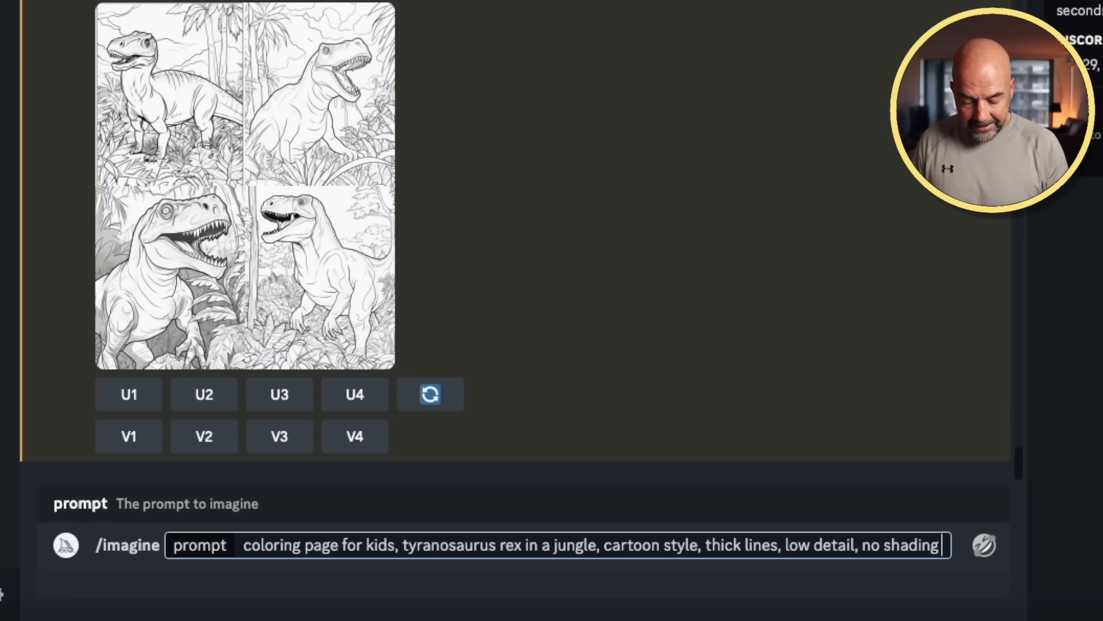
text(--ar)
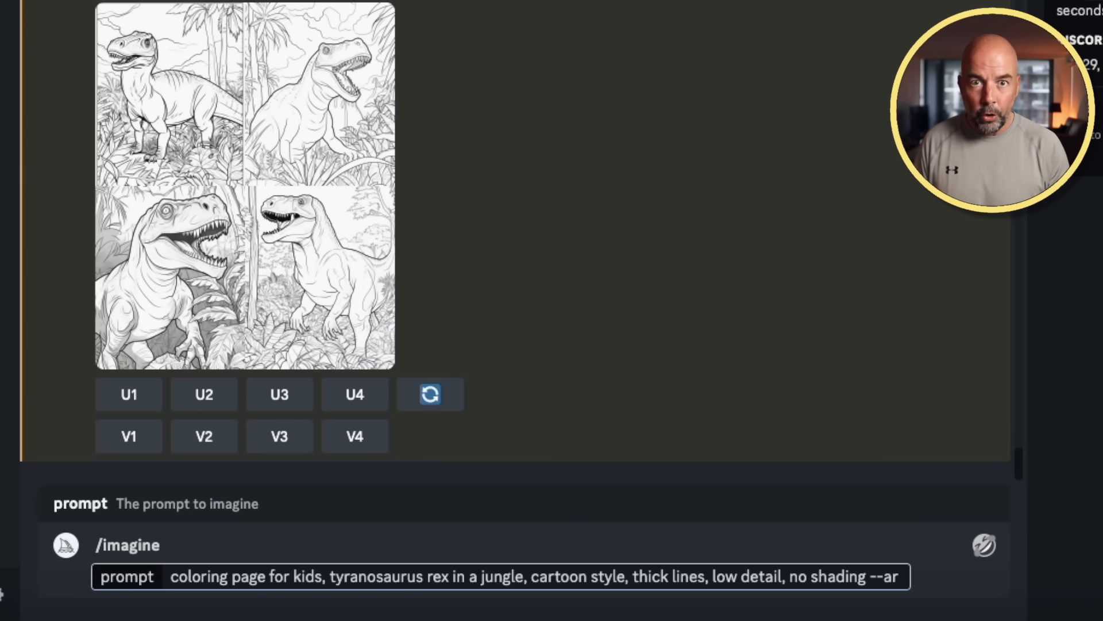
text( 9:11)
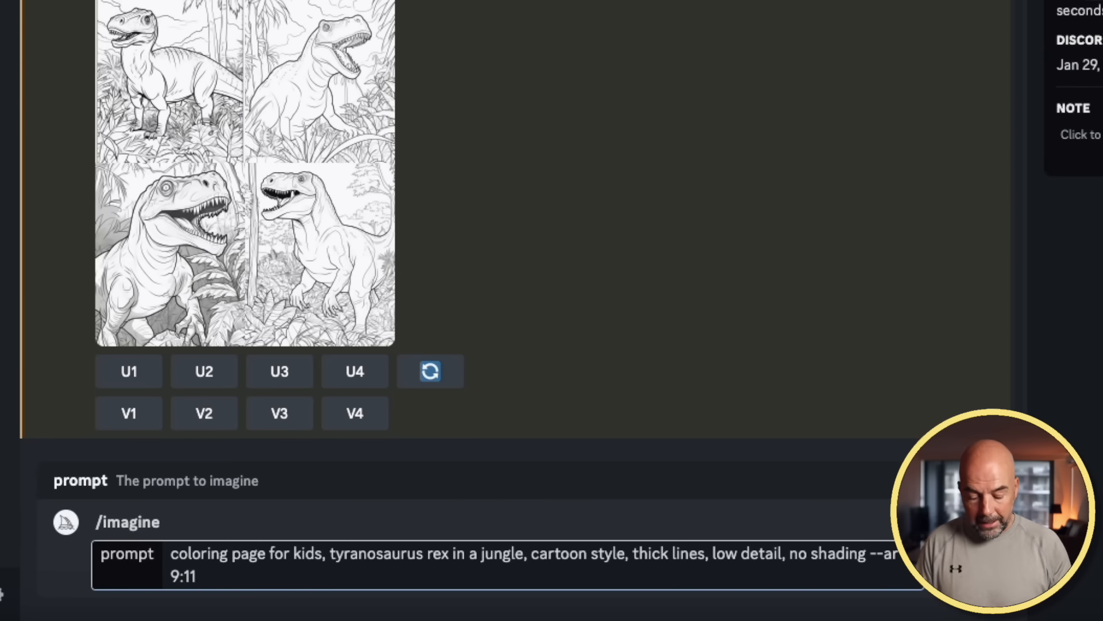
key(Return)
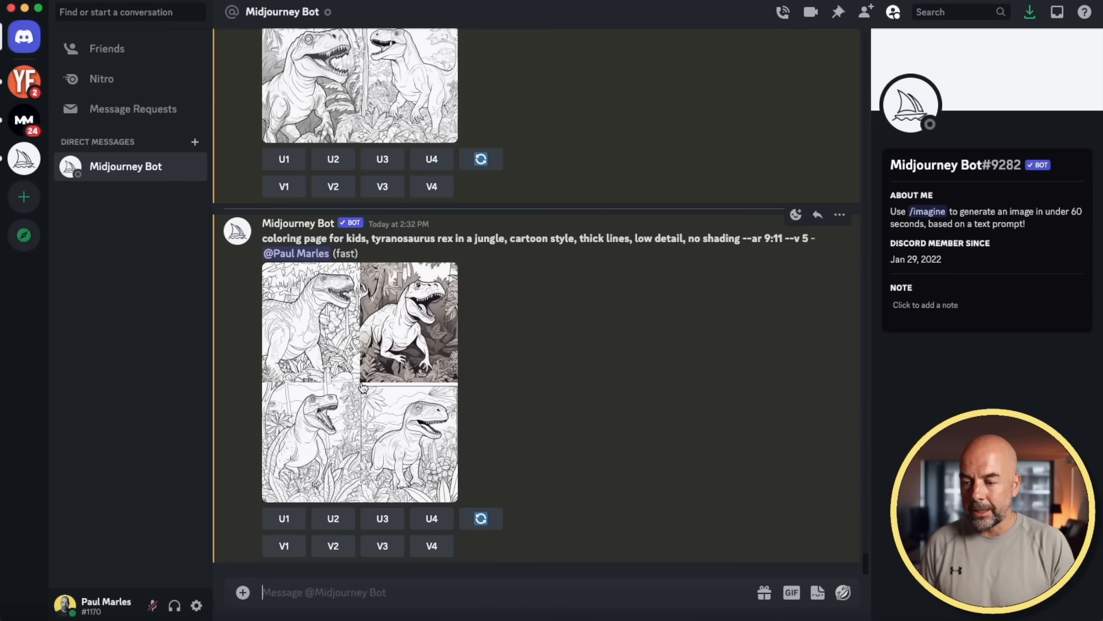
View the new four-image T-rex grid enlarged and upscale its third image.
click(248, 263)
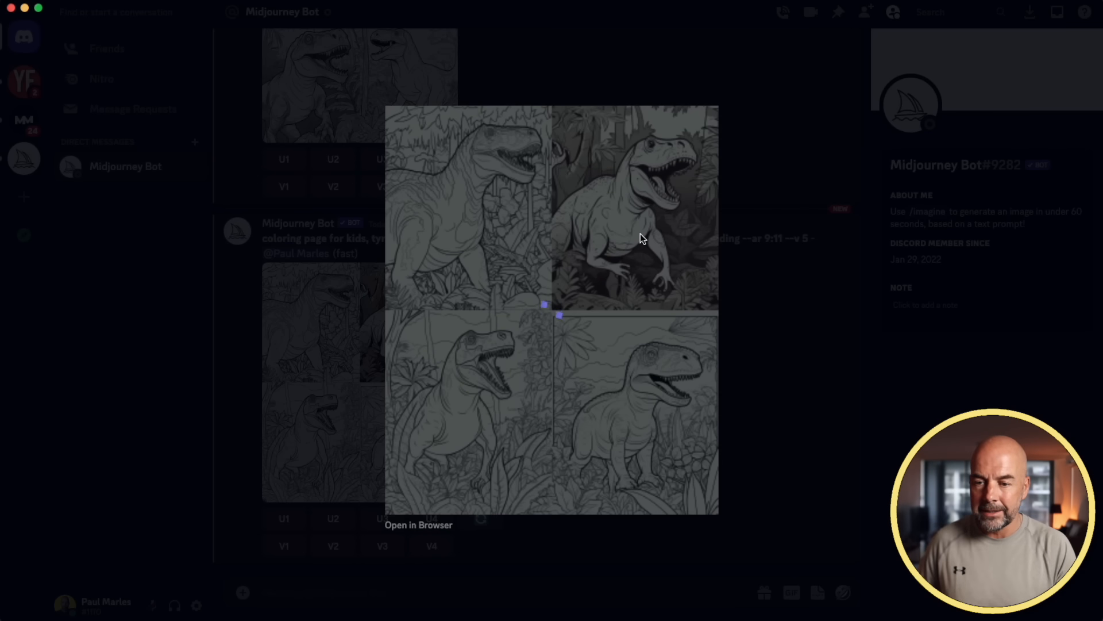
click(375, 332)
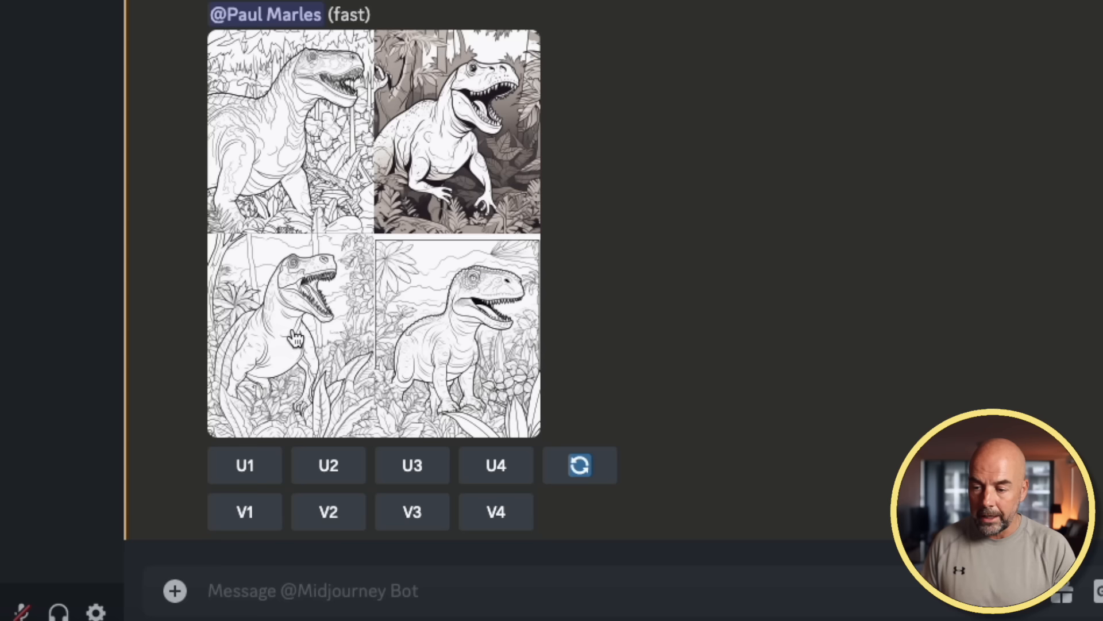
click(415, 465)
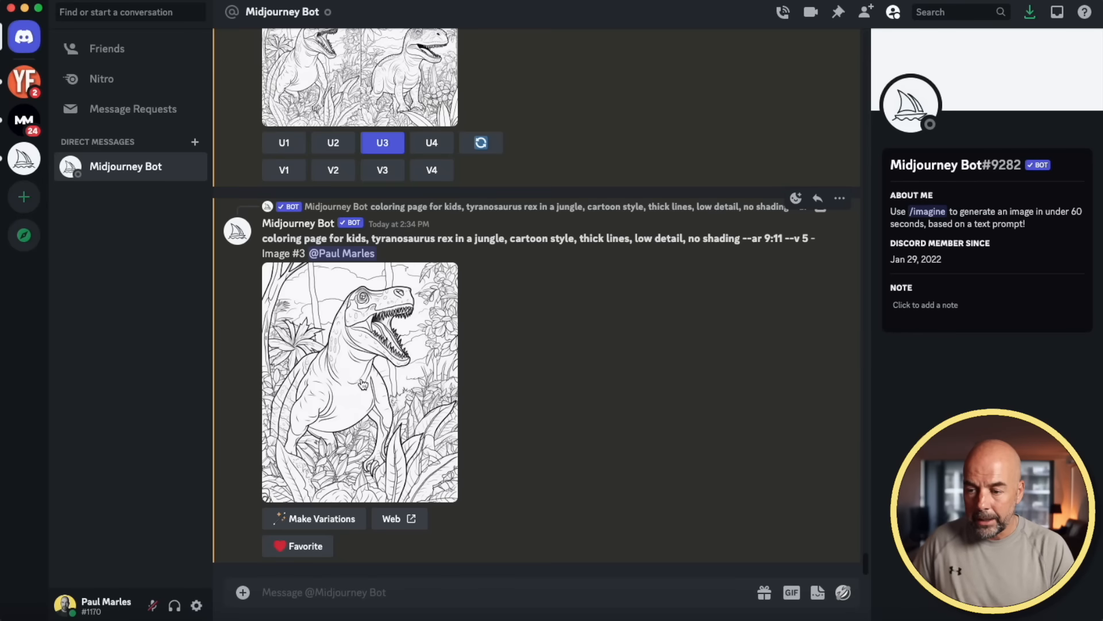
Open the upscaled T-rex image at full size in the browser and save it to the computer.
click(361, 378)
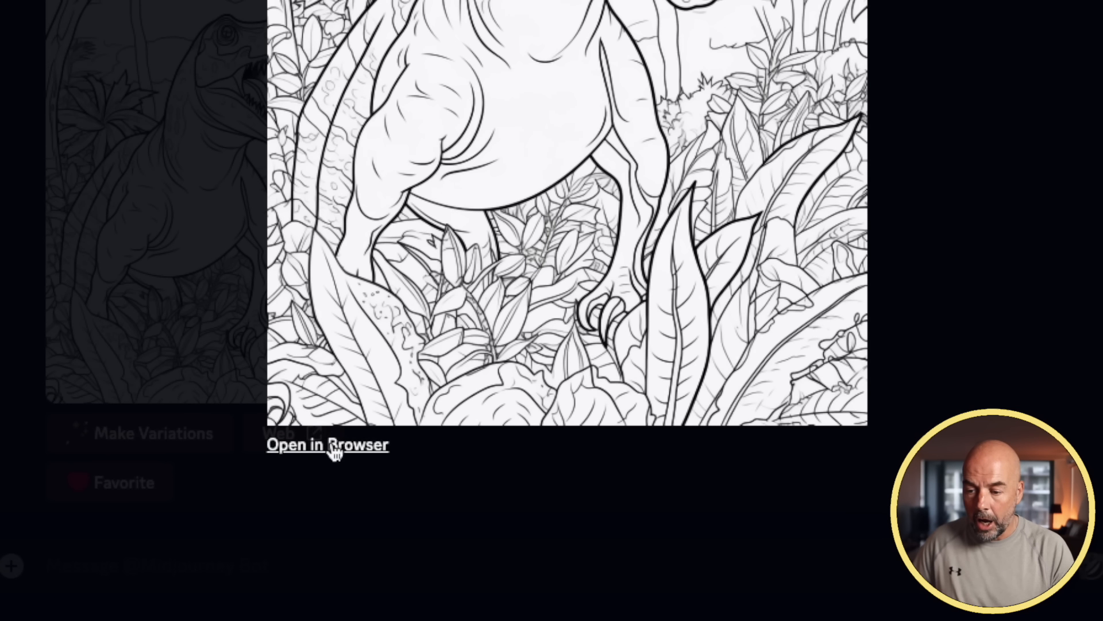
click(424, 525)
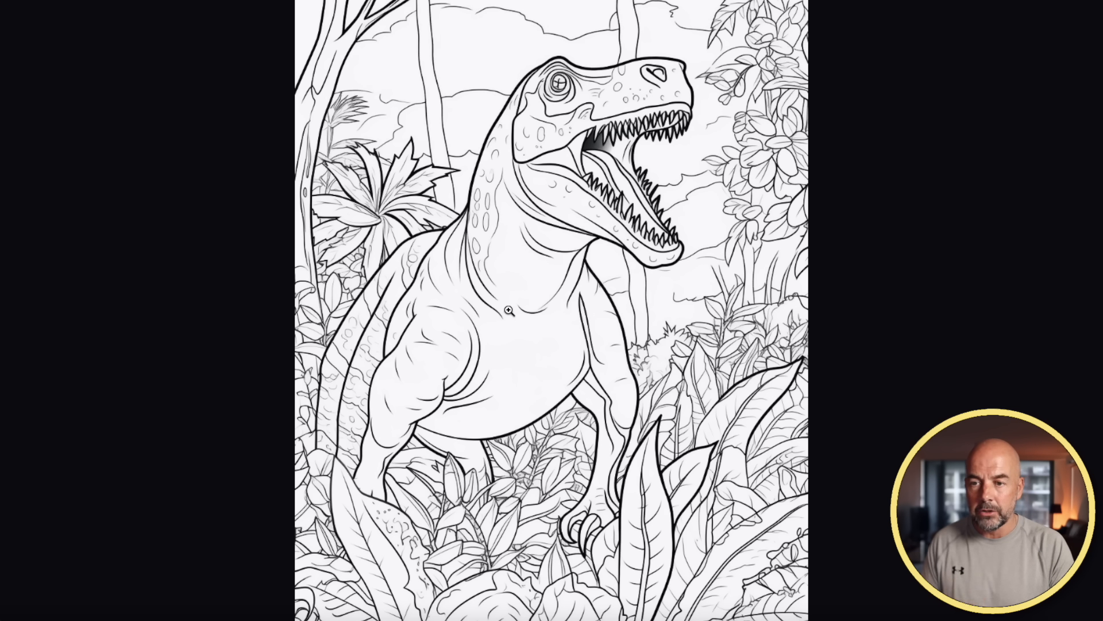
right_click(515, 260)
click(528, 284)
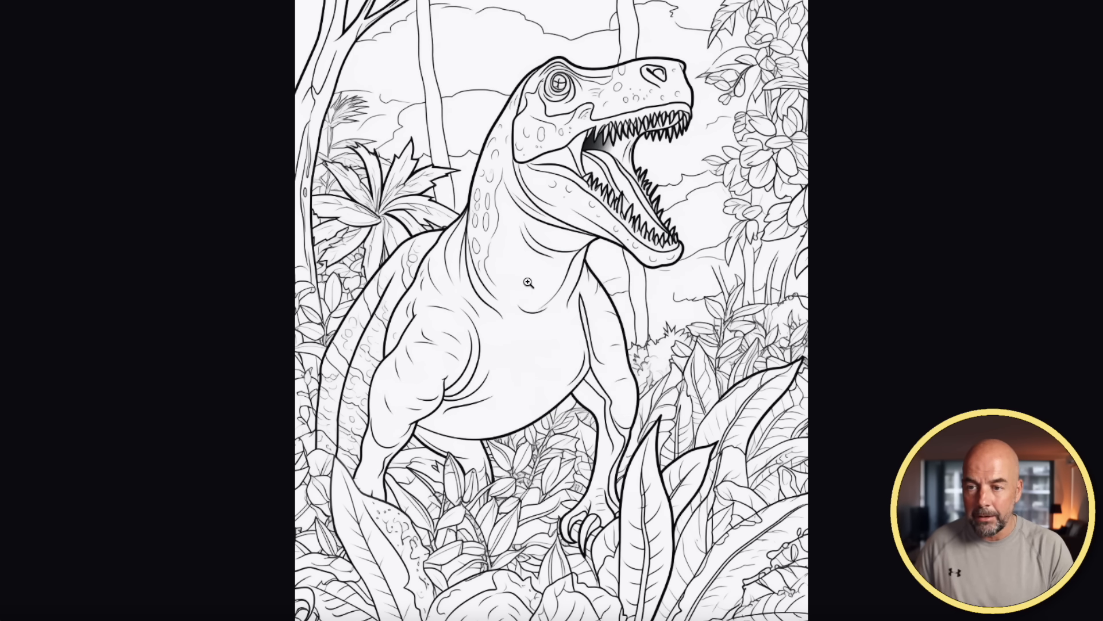
click(645, 316)
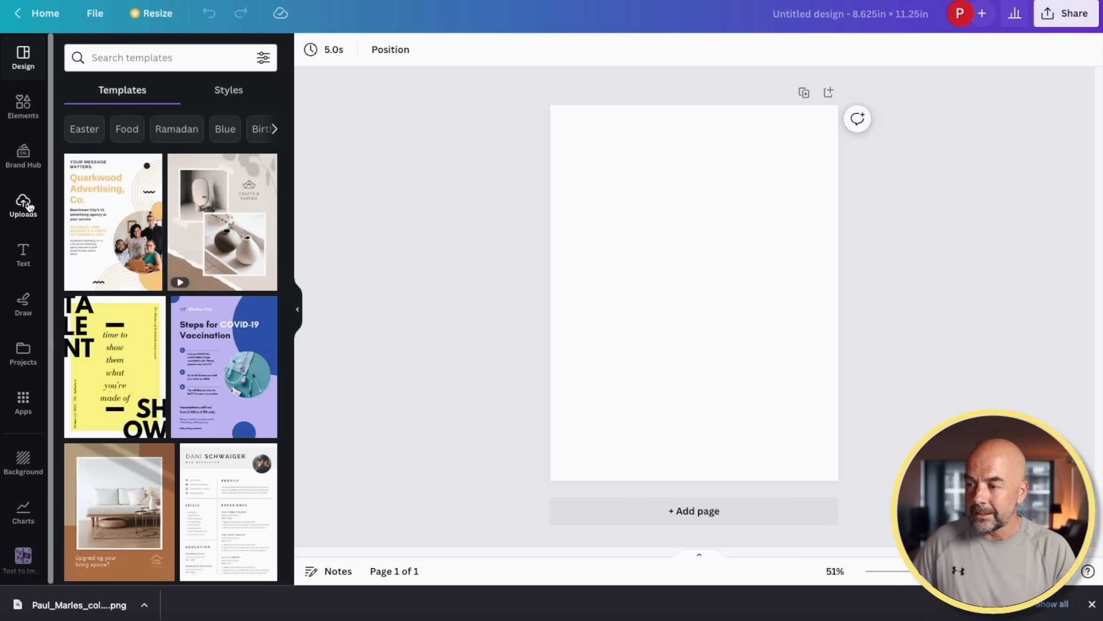
In the 8.625 × 11.25 in Canva design, upload the saved T-rex image and scale it to fill the page.
click(29, 205)
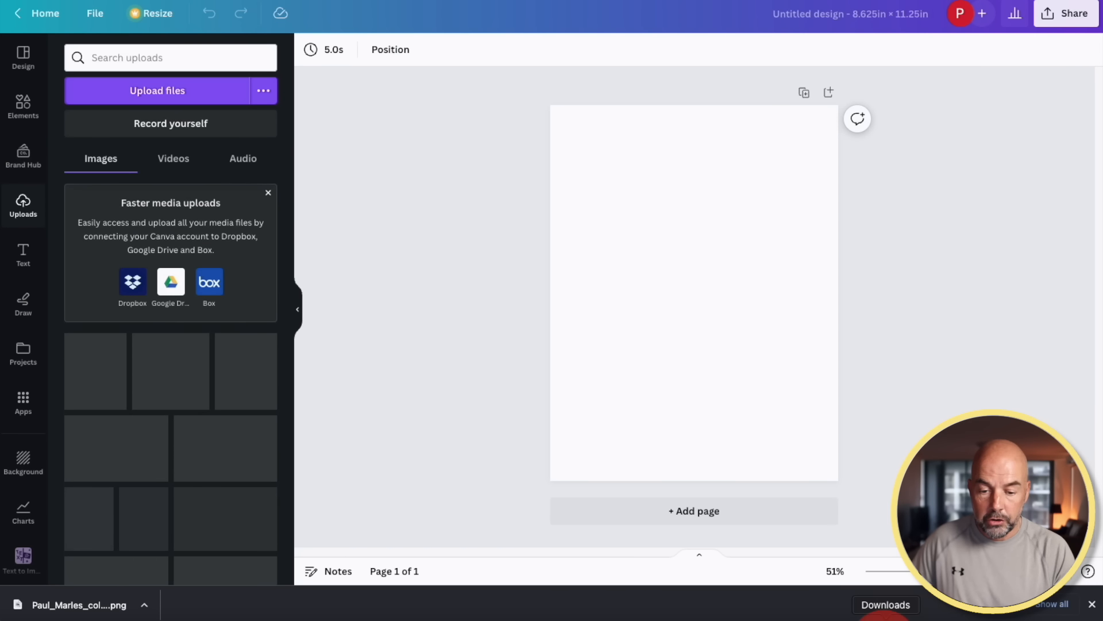
drag(885, 617, 147, 318)
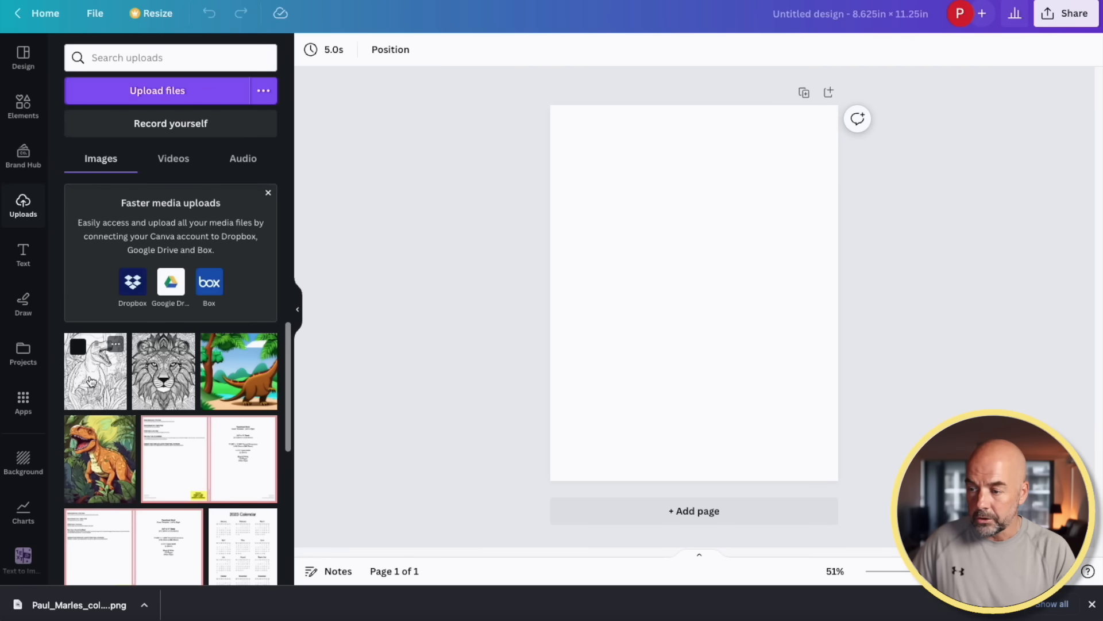
click(95, 380)
drag(727, 340, 681, 266)
drag(737, 334, 857, 480)
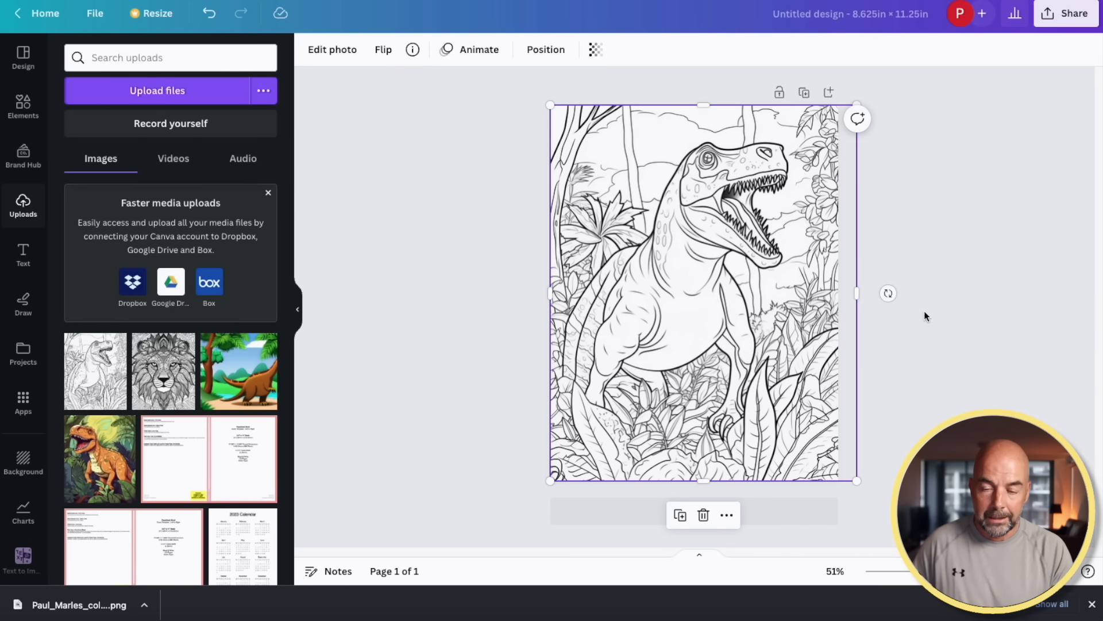
click(924, 311)
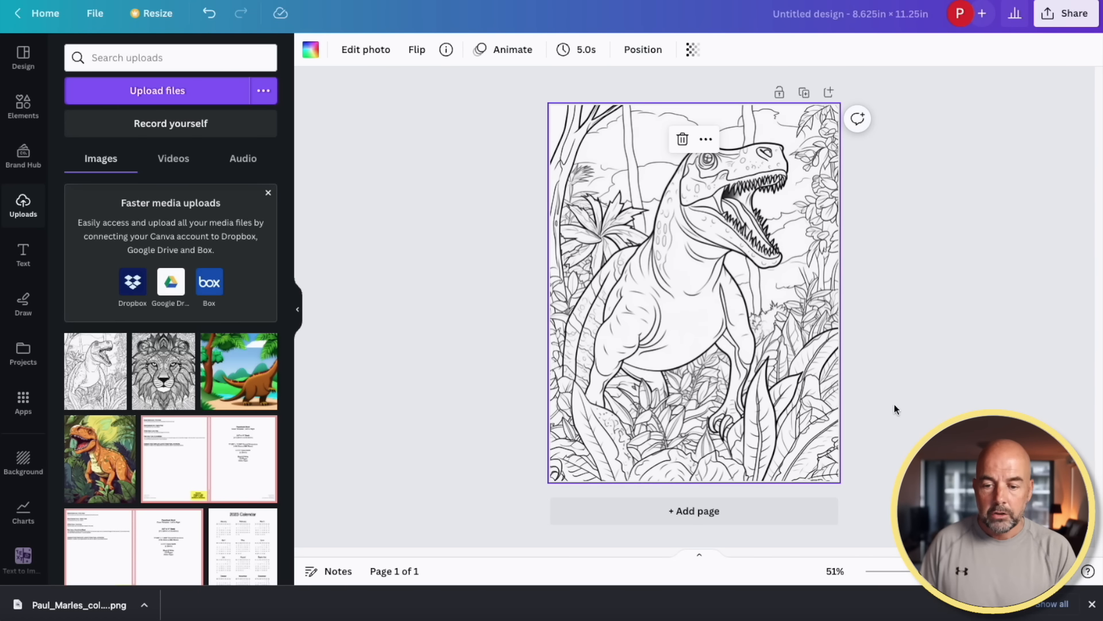
Add two blank pages, page 2 and page 3, after the T-rex page.
click(745, 517)
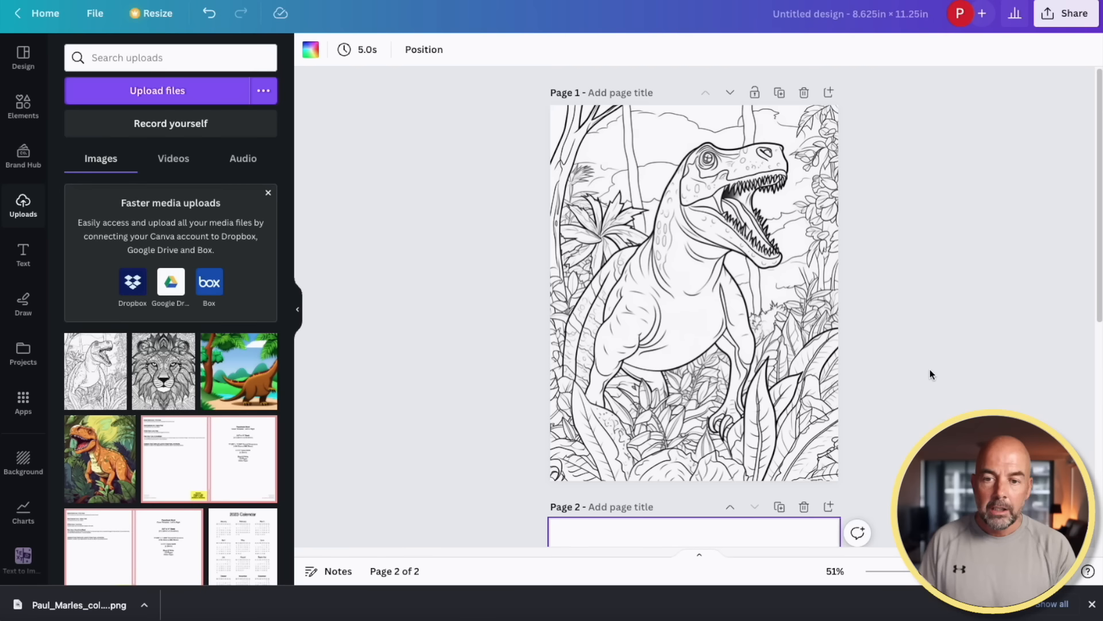
click(753, 264)
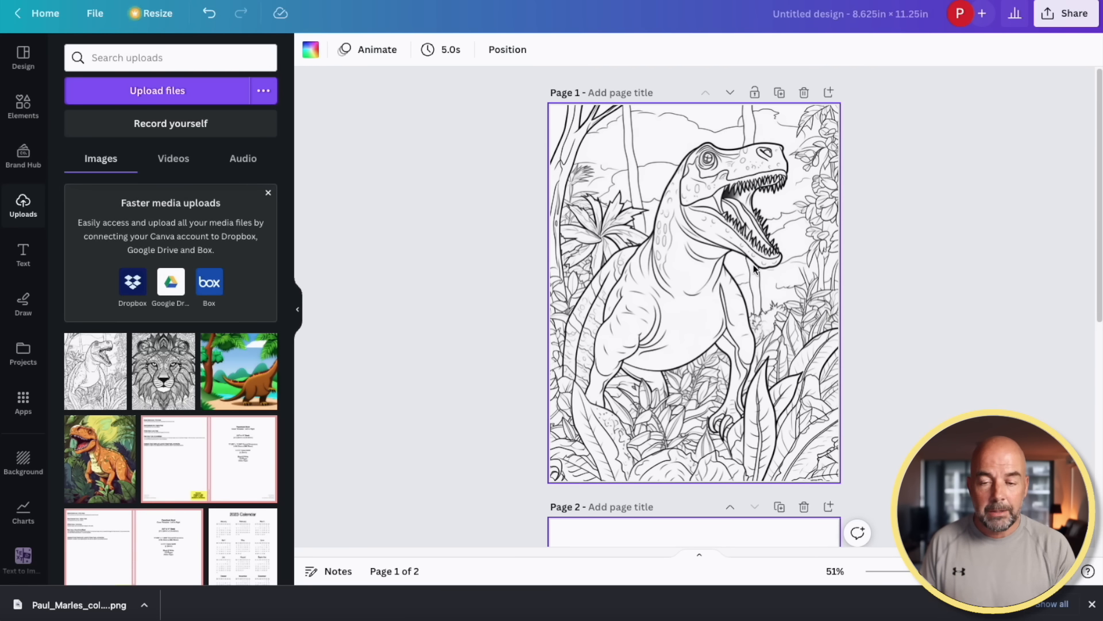
scroll(753, 265, down, 5)
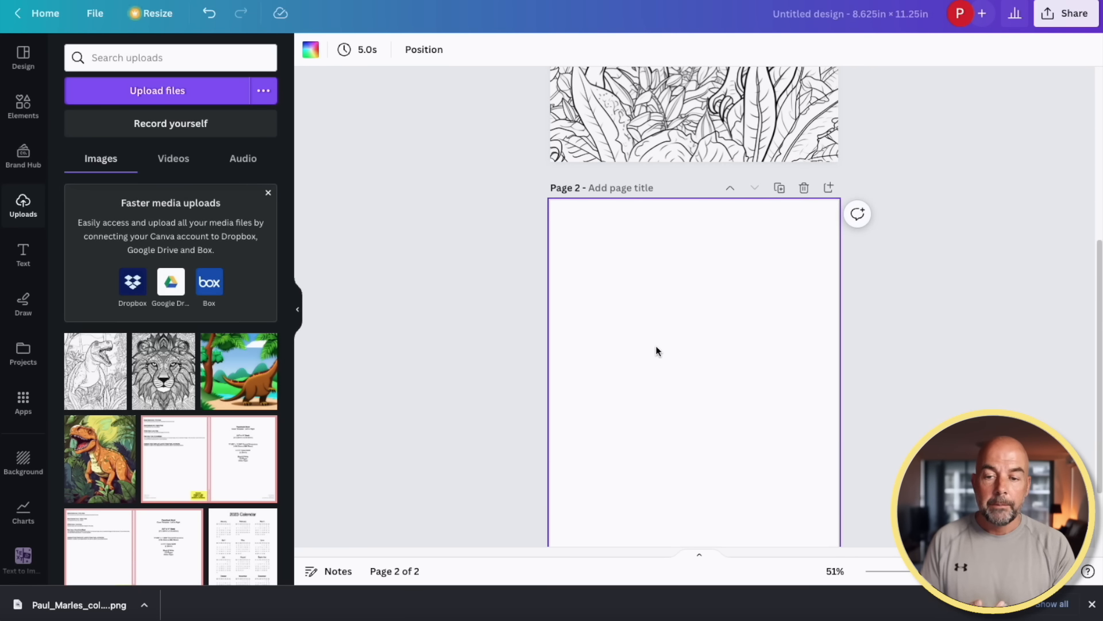
scroll(731, 347, down, 2)
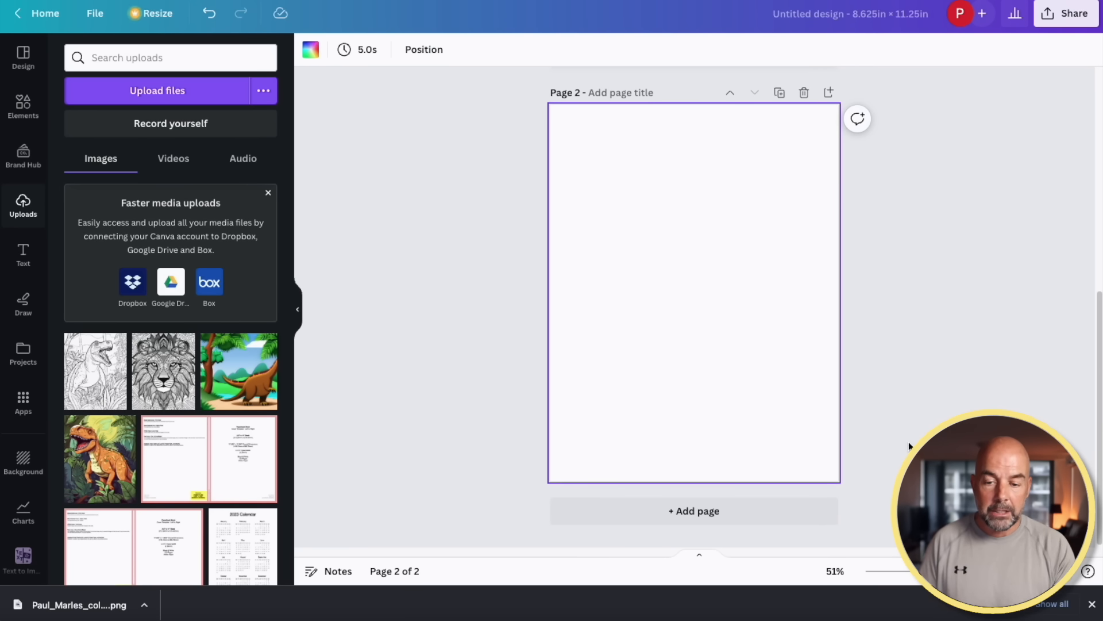
click(787, 517)
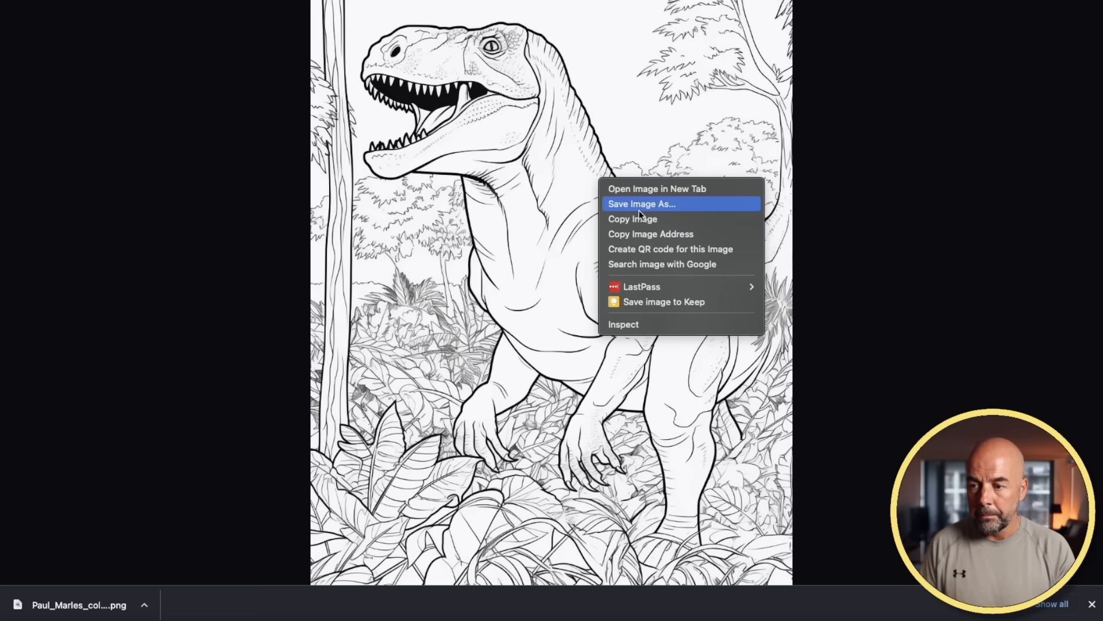
Save the second T-rex coloring image from the browser to the Downloads folder.
click(642, 204)
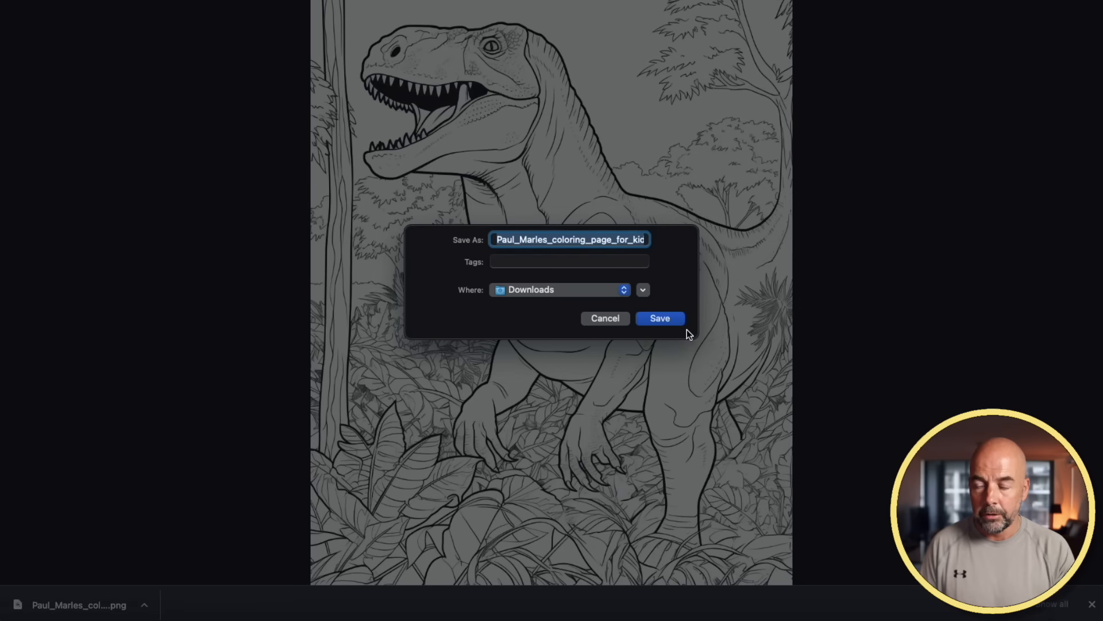
click(661, 313)
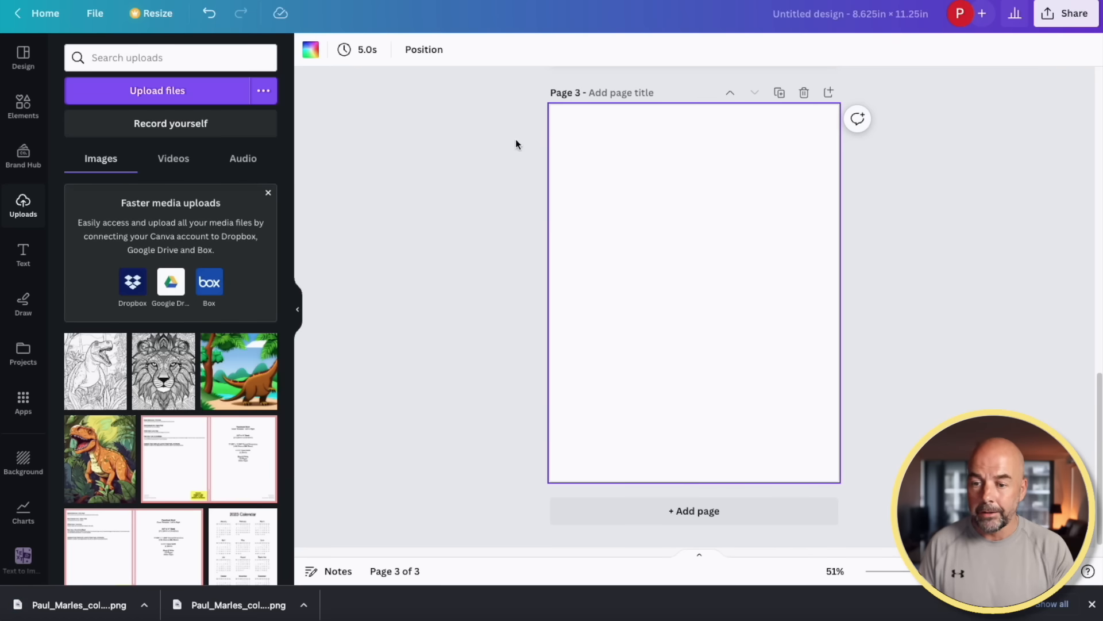
Upload the second T-rex image to Canva to fill page 3, and add a blank page after it.
drag(517, 143, 164, 247)
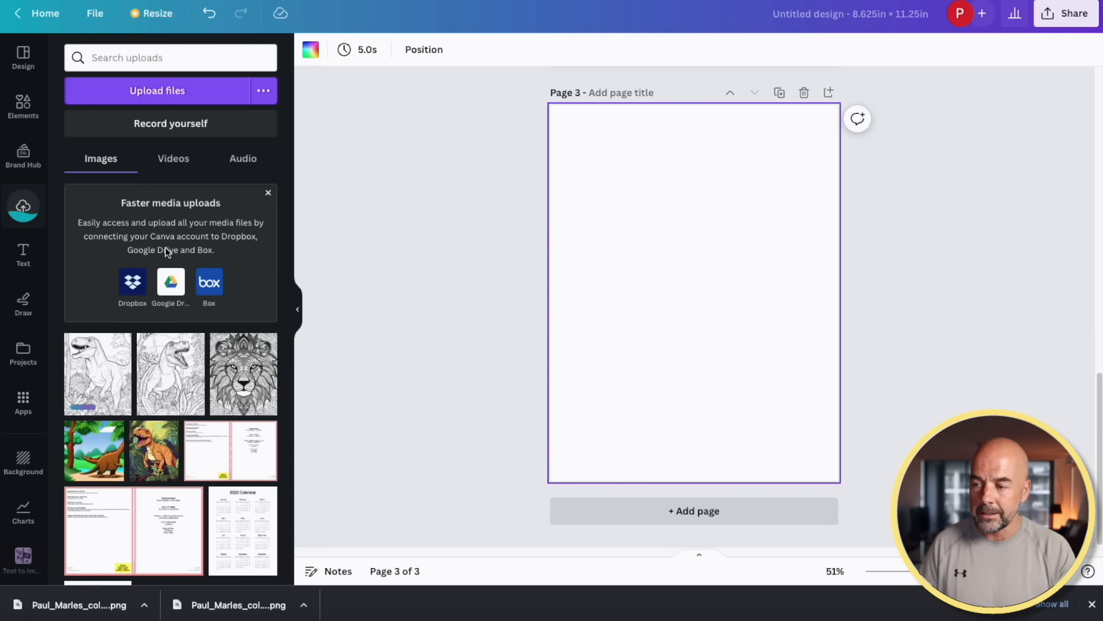
drag(736, 337, 878, 474)
click(783, 522)
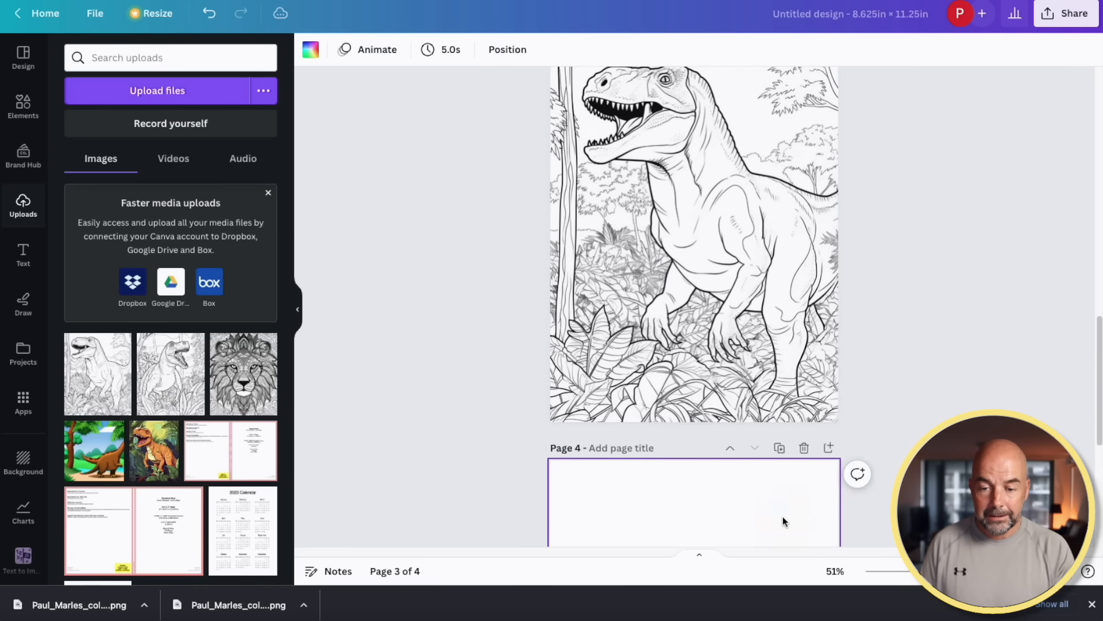
click(783, 521)
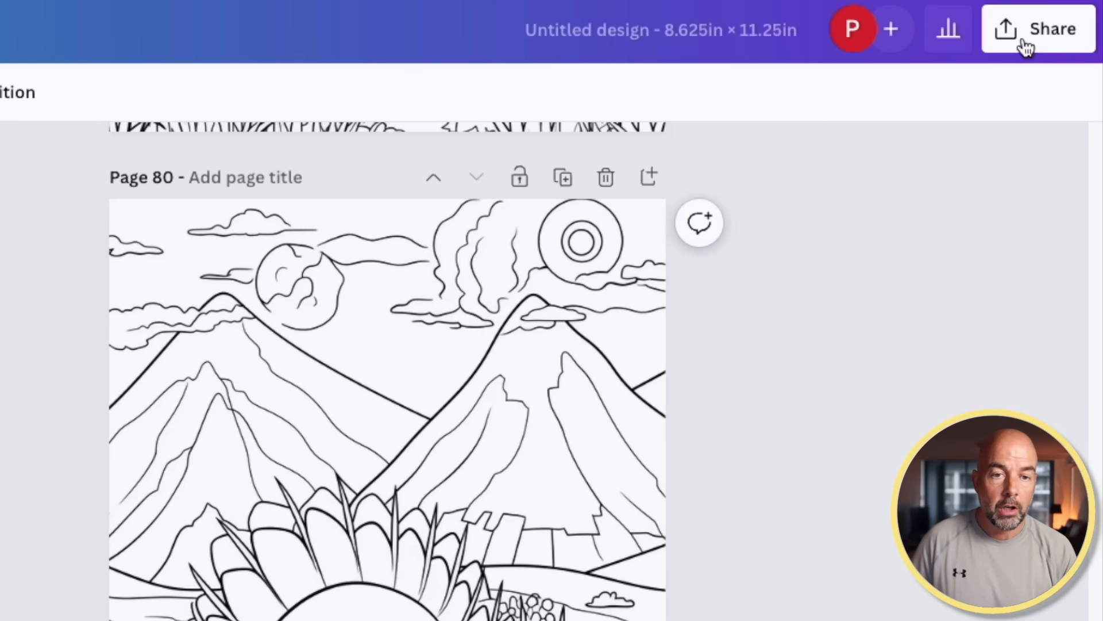
Download all 80 pages of the coloring book design as a PDF Print file.
click(1055, 21)
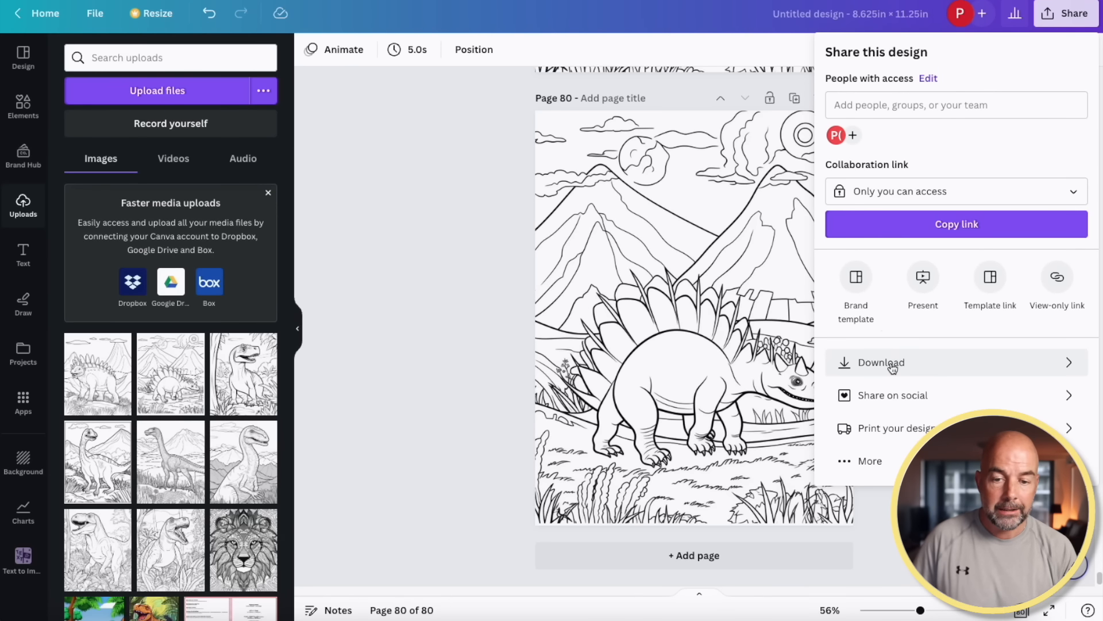
click(892, 366)
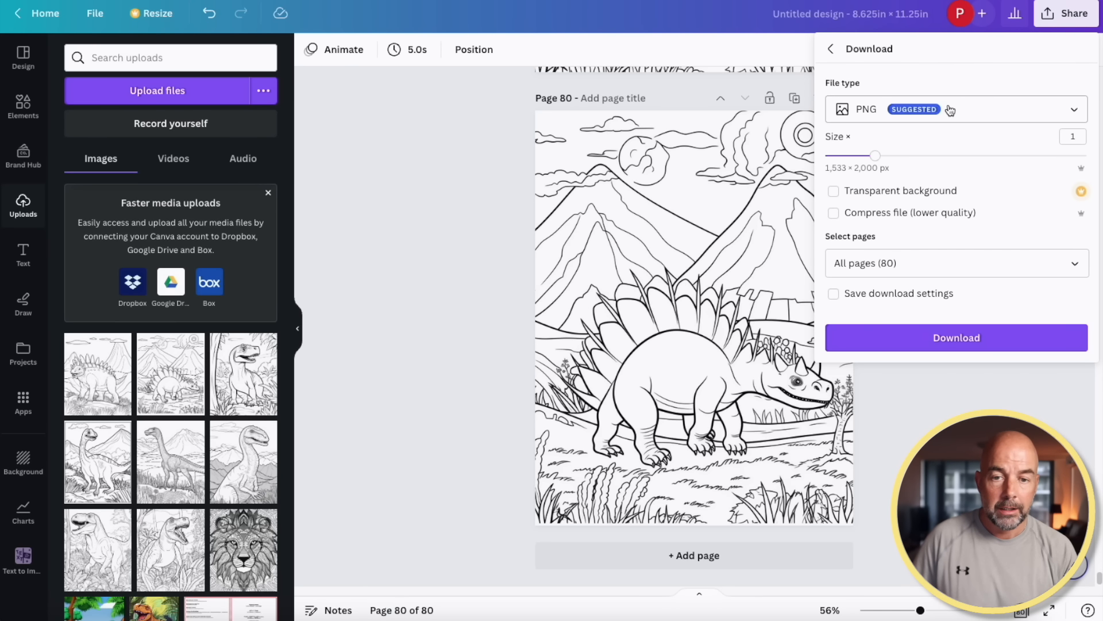
click(948, 109)
click(890, 269)
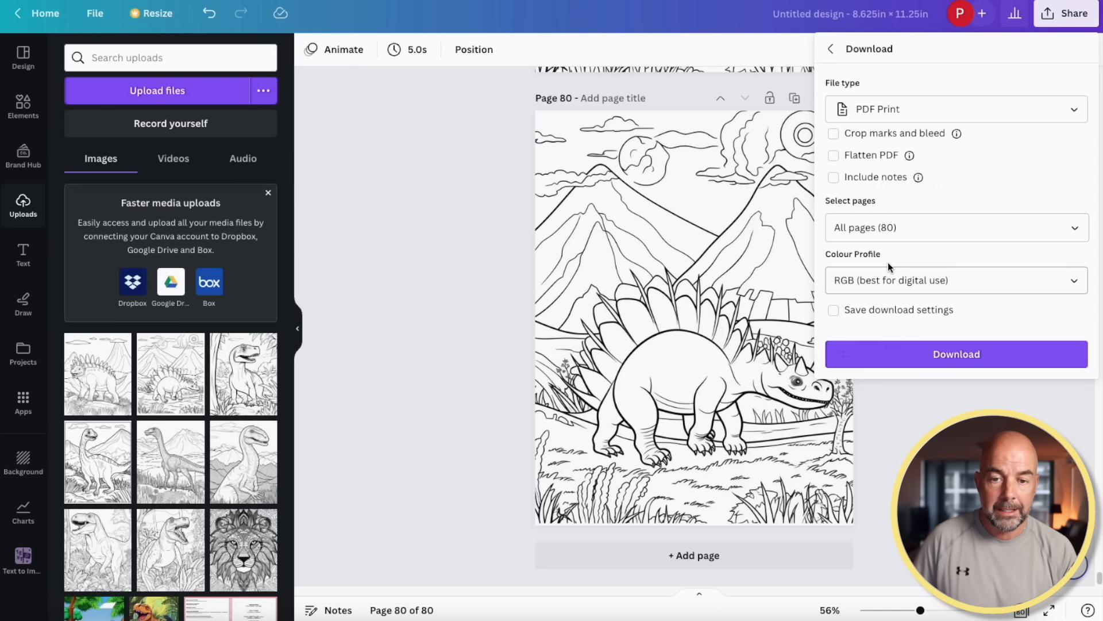
click(945, 358)
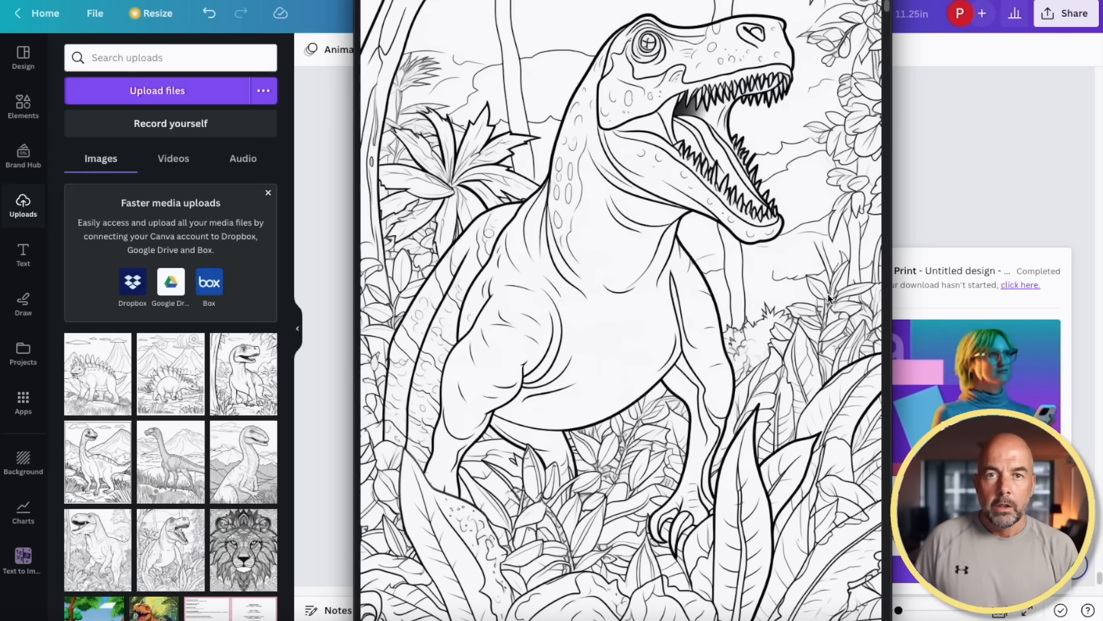
Look through the exported PDF to check the order of its coloring pages and blank pages.
scroll(827, 294, down, 2)
scroll(827, 294, down, 10)
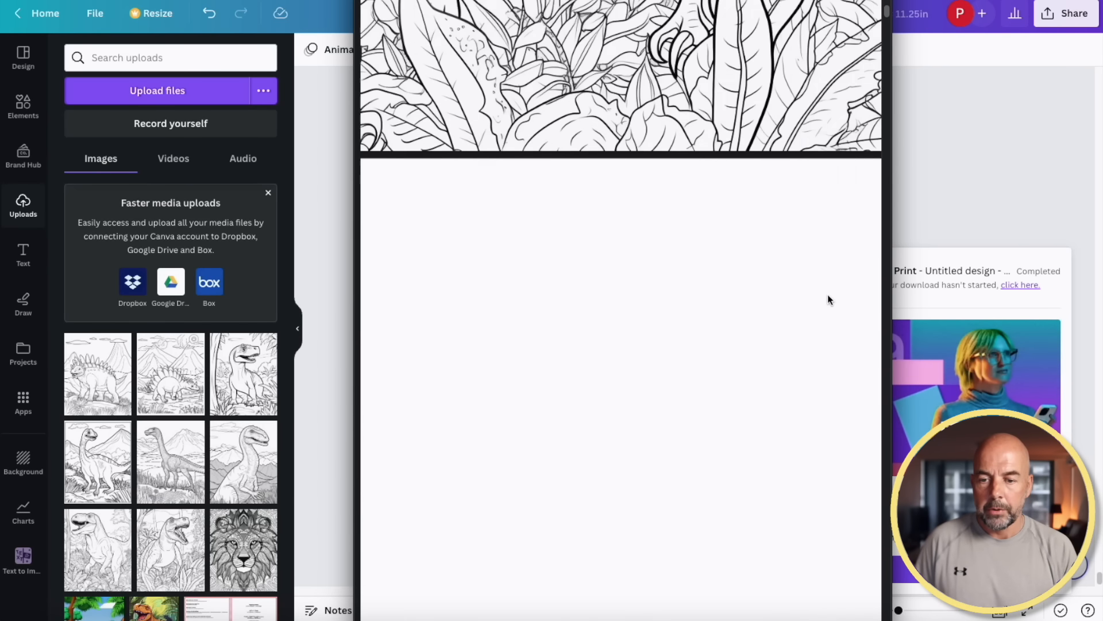
scroll(827, 300, down, 10)
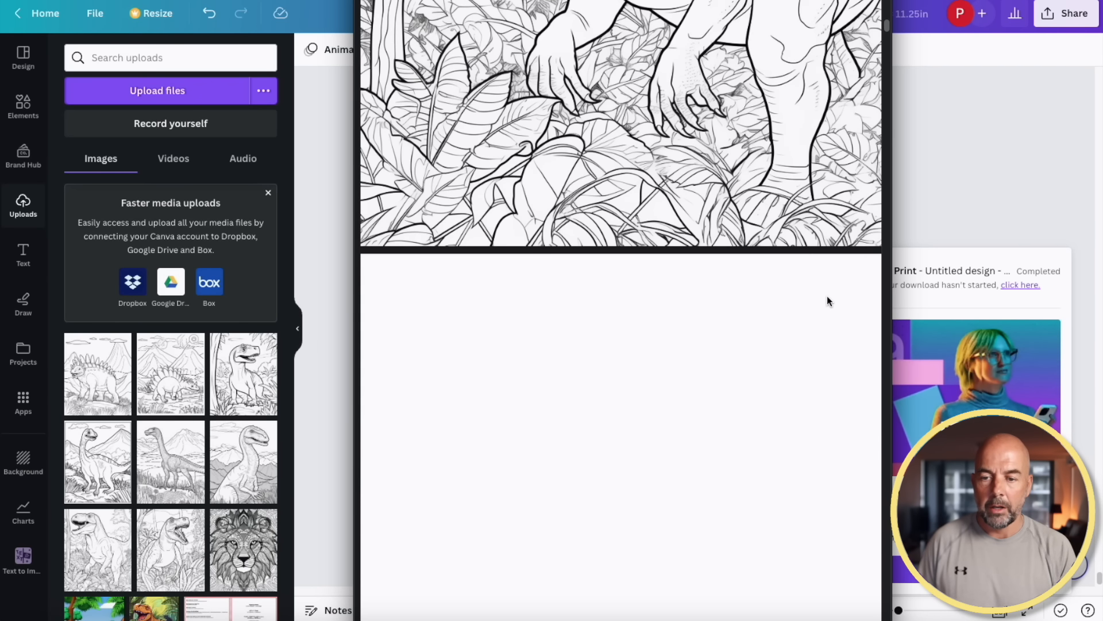
scroll(827, 300, down, 5)
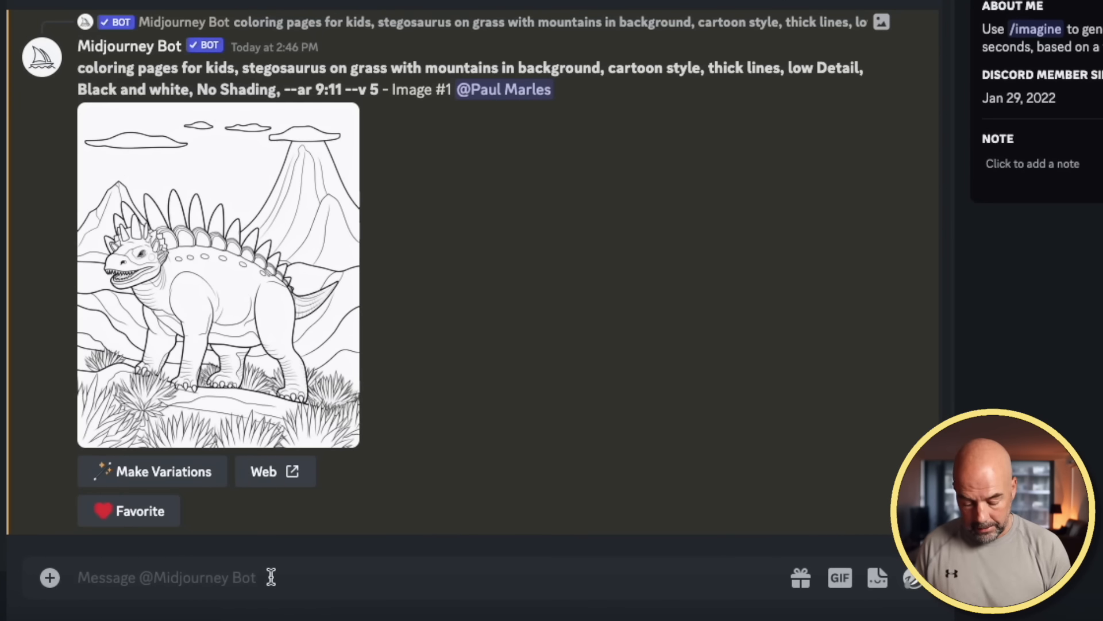
Enter the Midjourney imagine prompt "coloring page for kids, tyranosaurus rex in a jungle, cartoon style, thick lines, low detail, no shading --ar 9:11".
text(/)
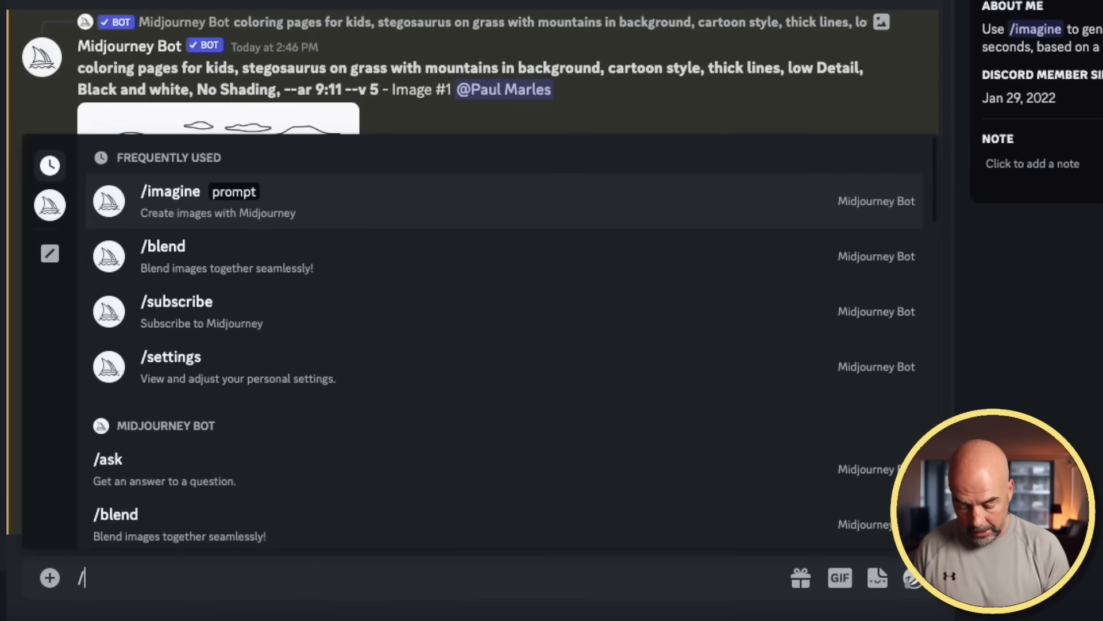
text(imagine)
key(Tab)
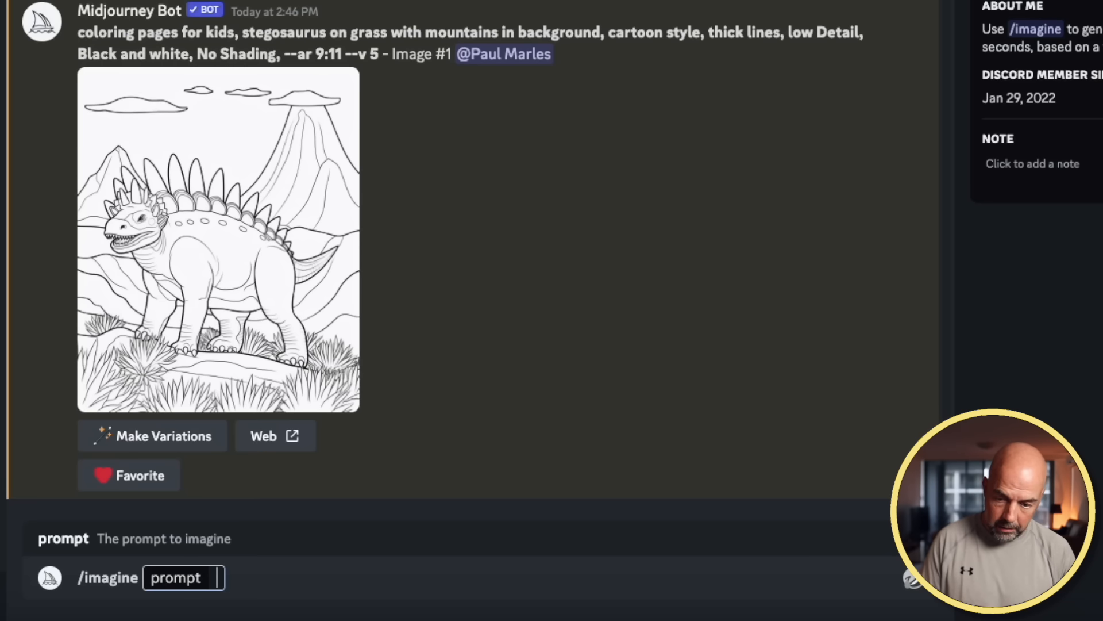
text(coloring page for kids, tyranosaurus rex in a jungle, cartoon style, thick lines, low detail, no shading --ar 9:11)
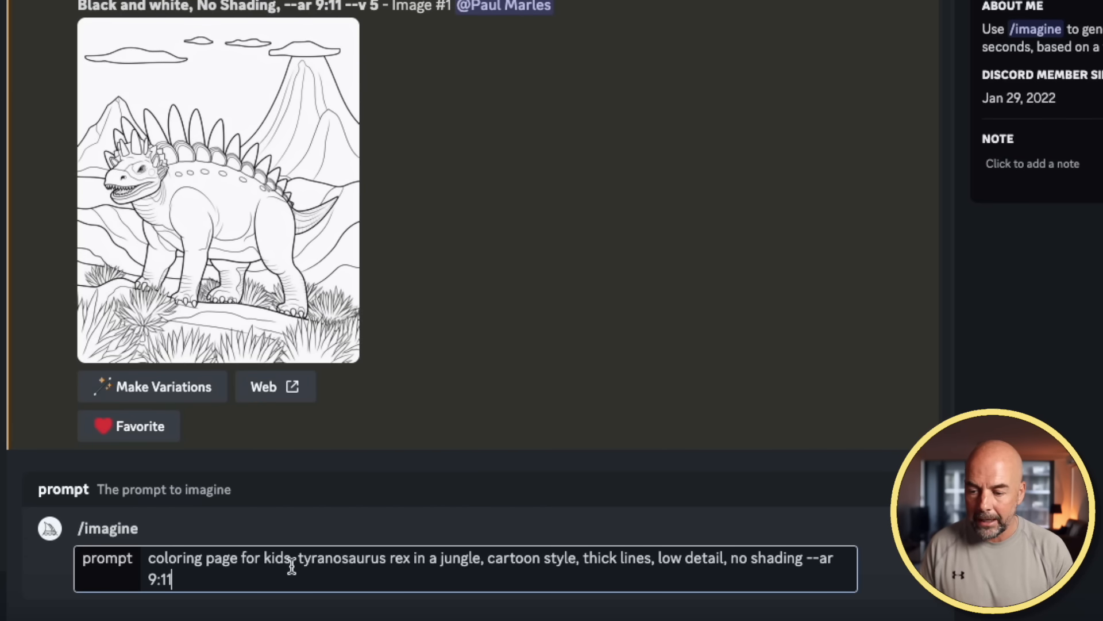
Replace the prompt's opening phrase with "kids illustration" and "no shading" with "vivid color", and submit it to generate cover images.
drag(291, 561, 150, 555)
text(kids )
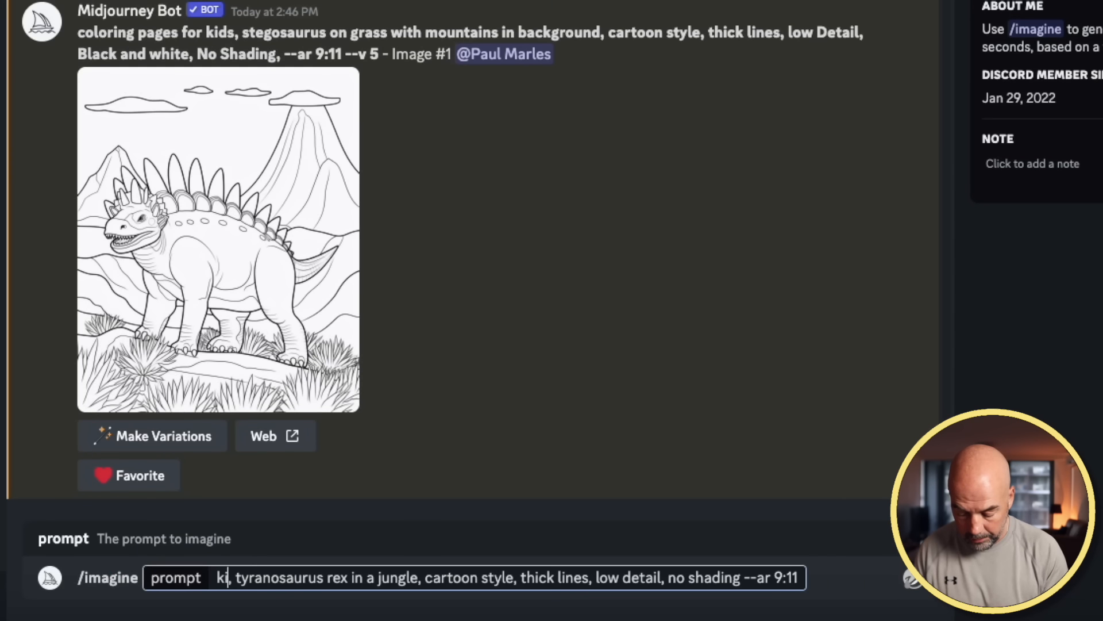
text(illustration)
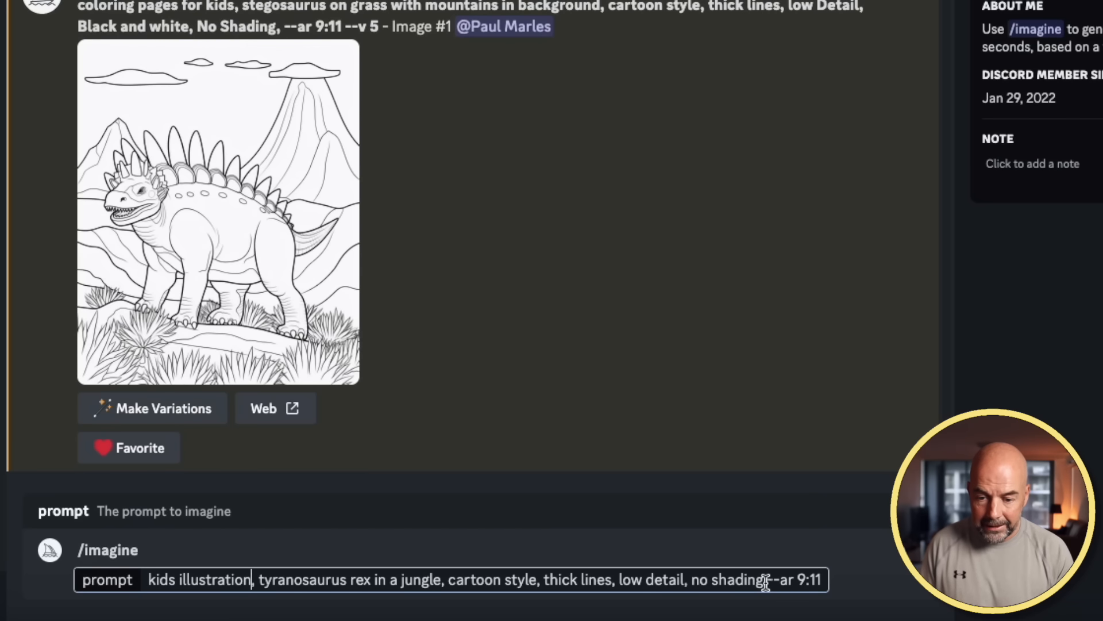
drag(764, 581, 693, 582)
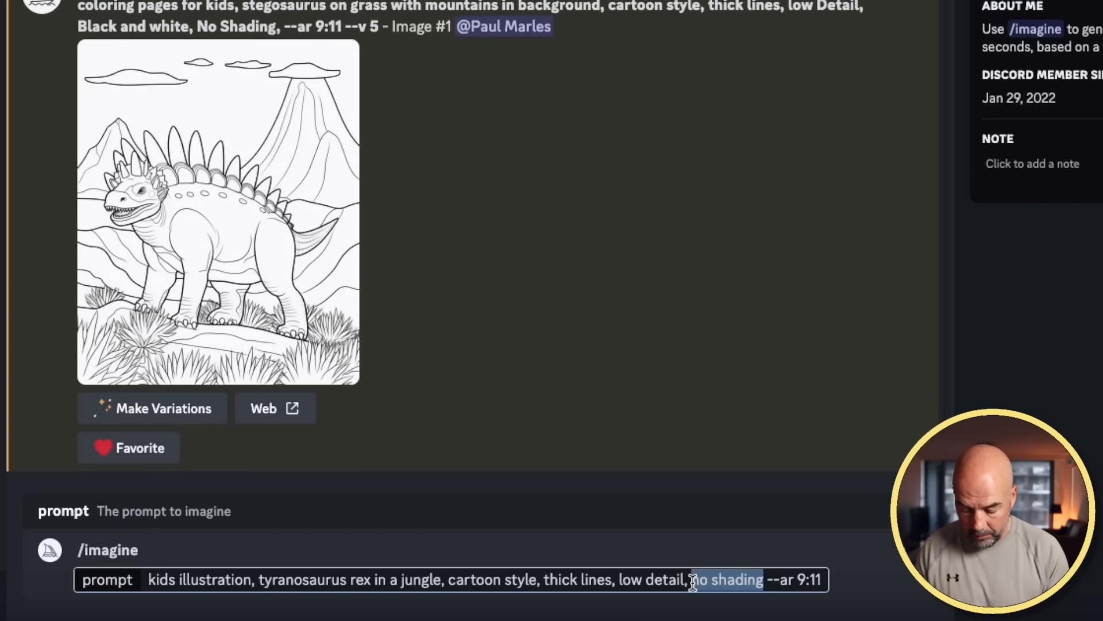
text(vivid color)
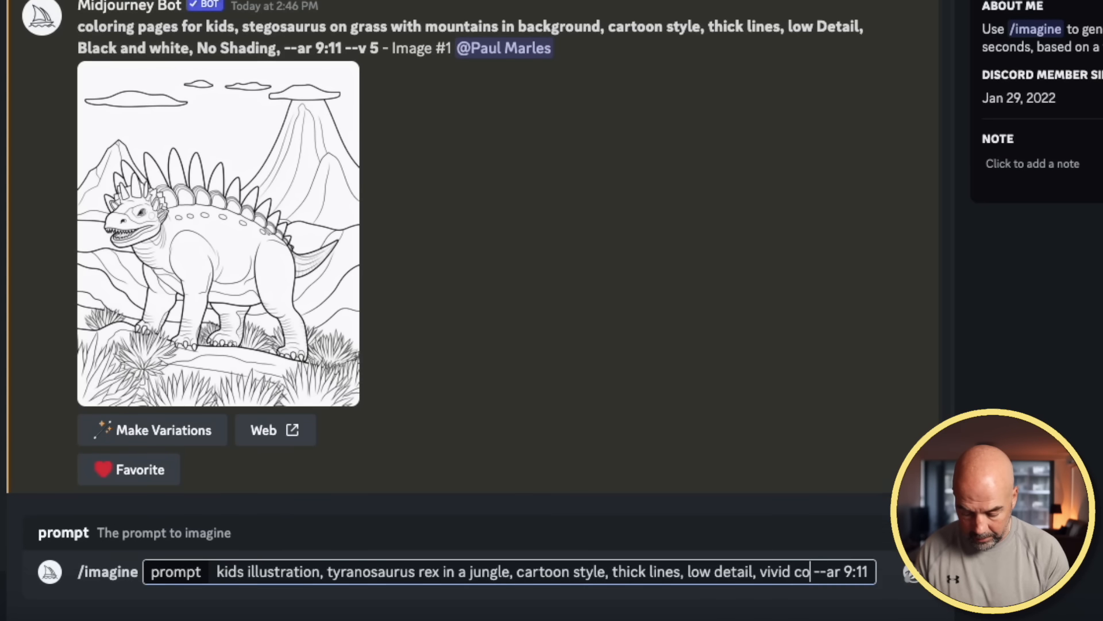
key(Return)
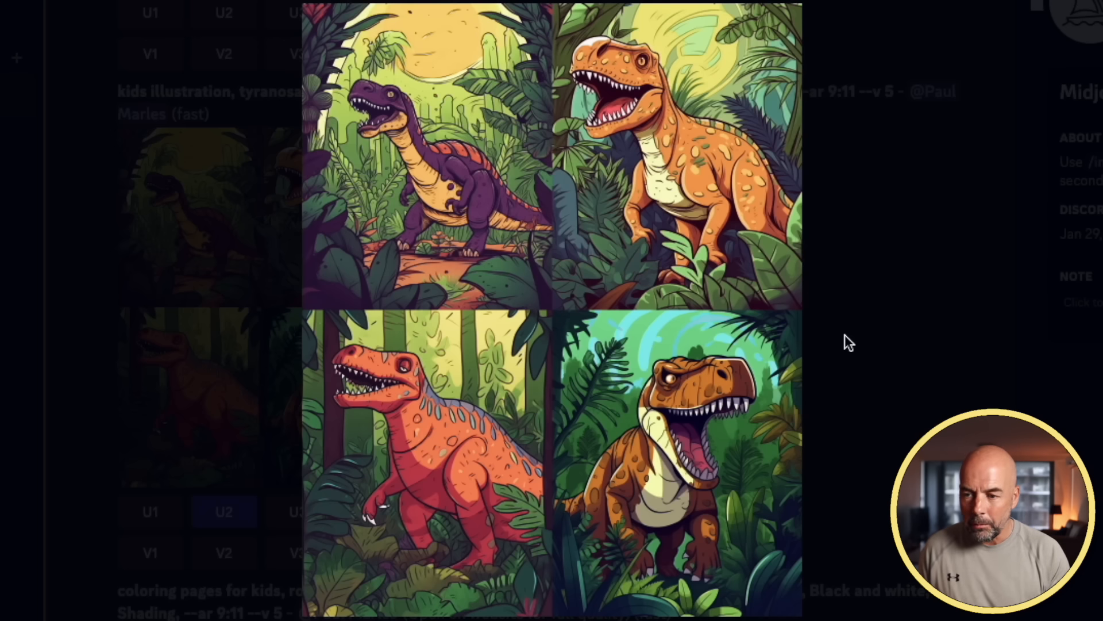
Upscale the second T-rex illustration, open it in the browser and save it to the Downloads folder.
click(844, 334)
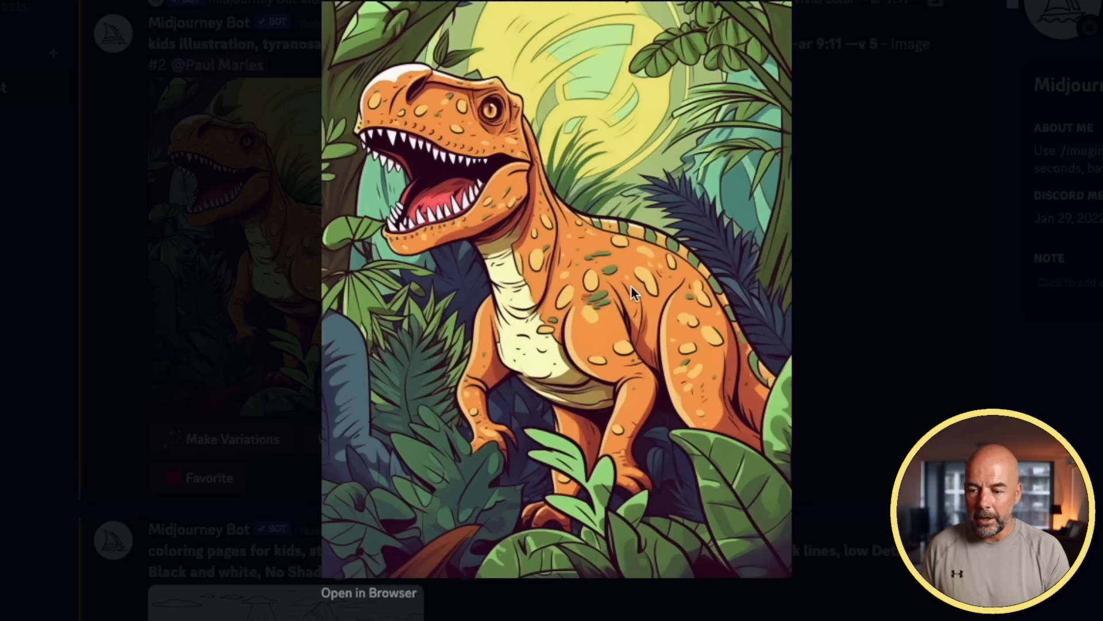
click(389, 600)
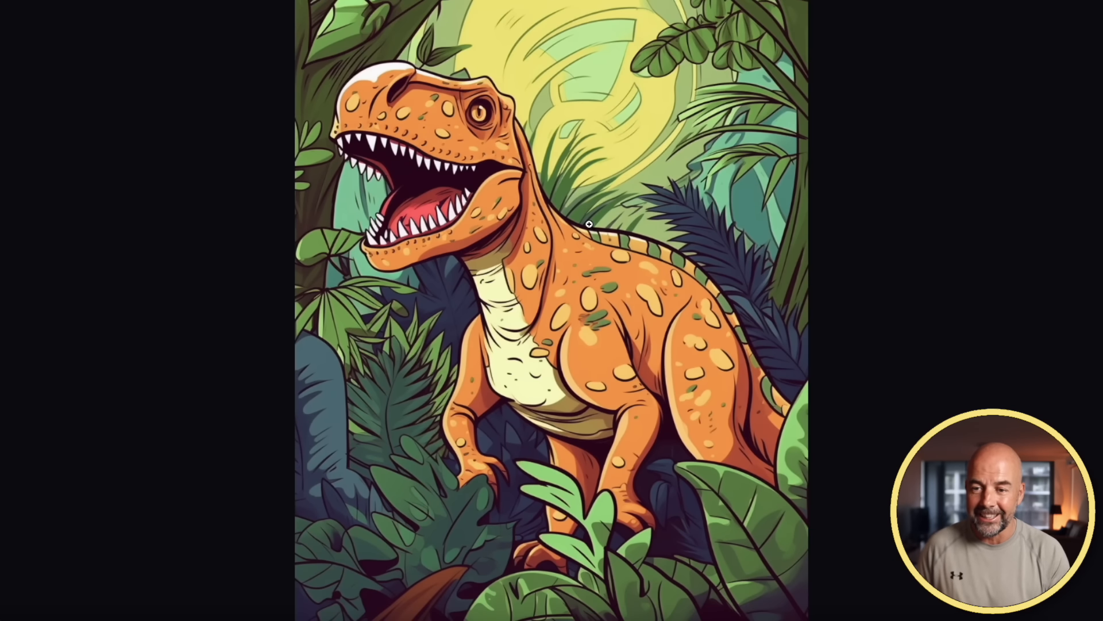
right_click(601, 185)
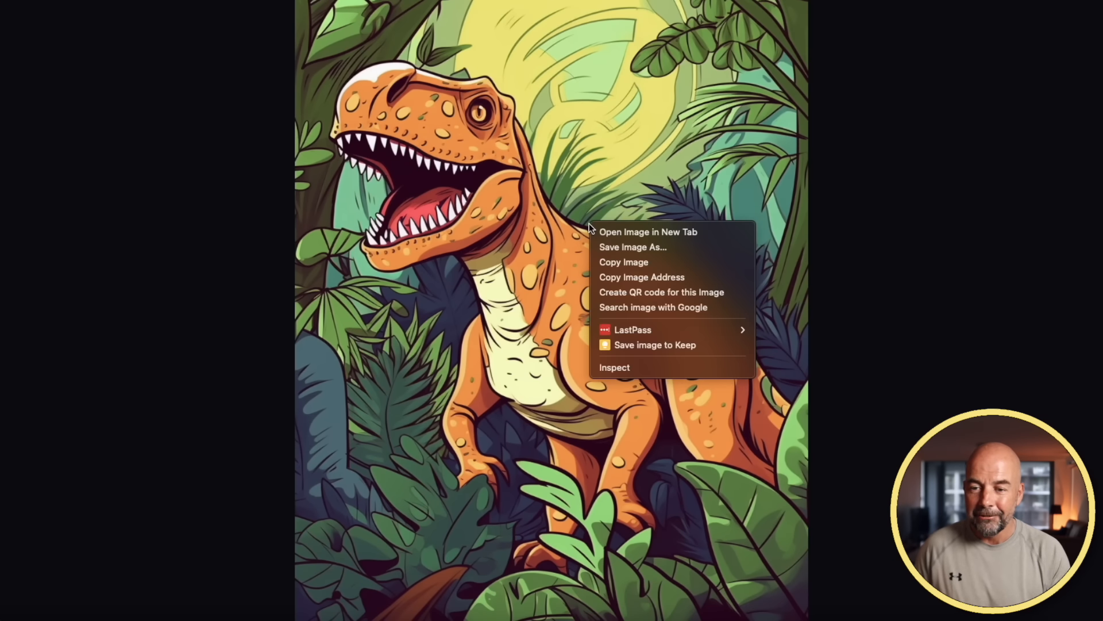
click(611, 246)
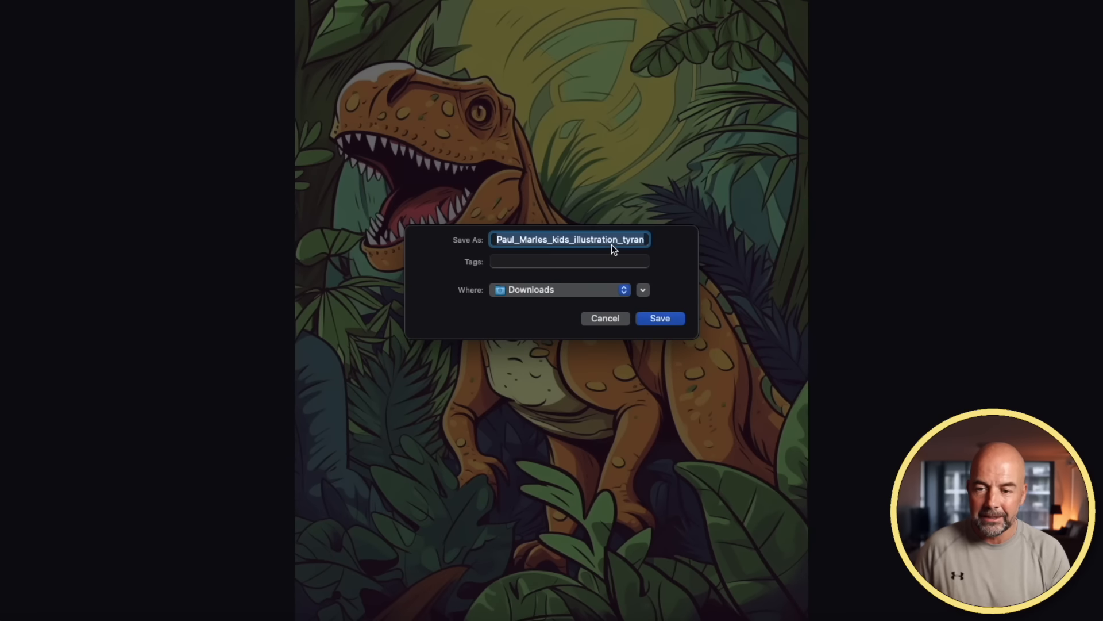
click(662, 316)
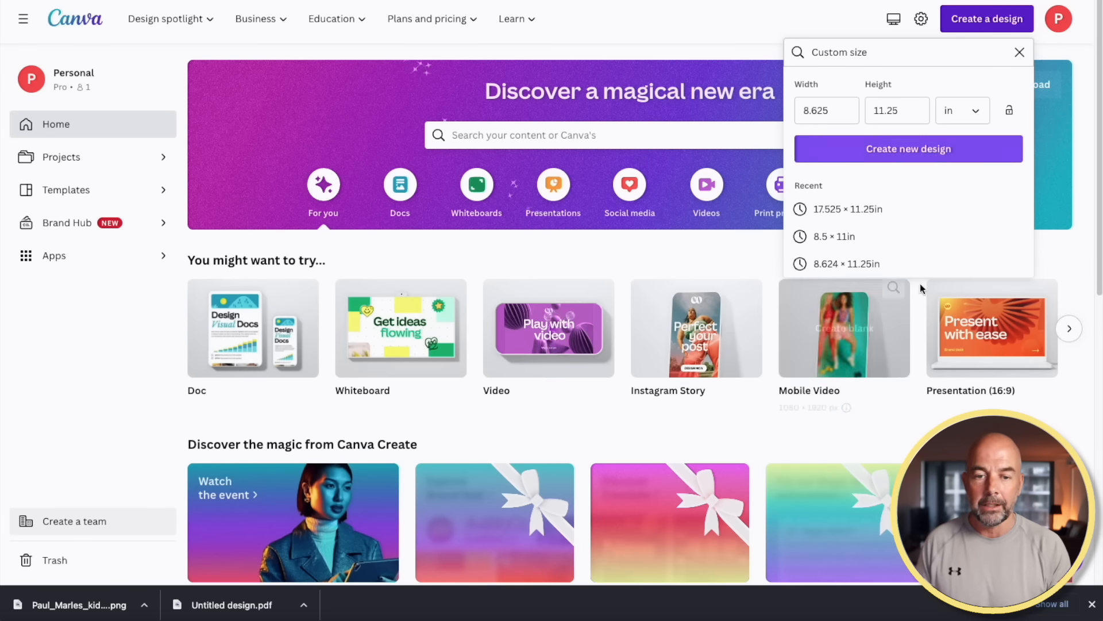
key(Escape)
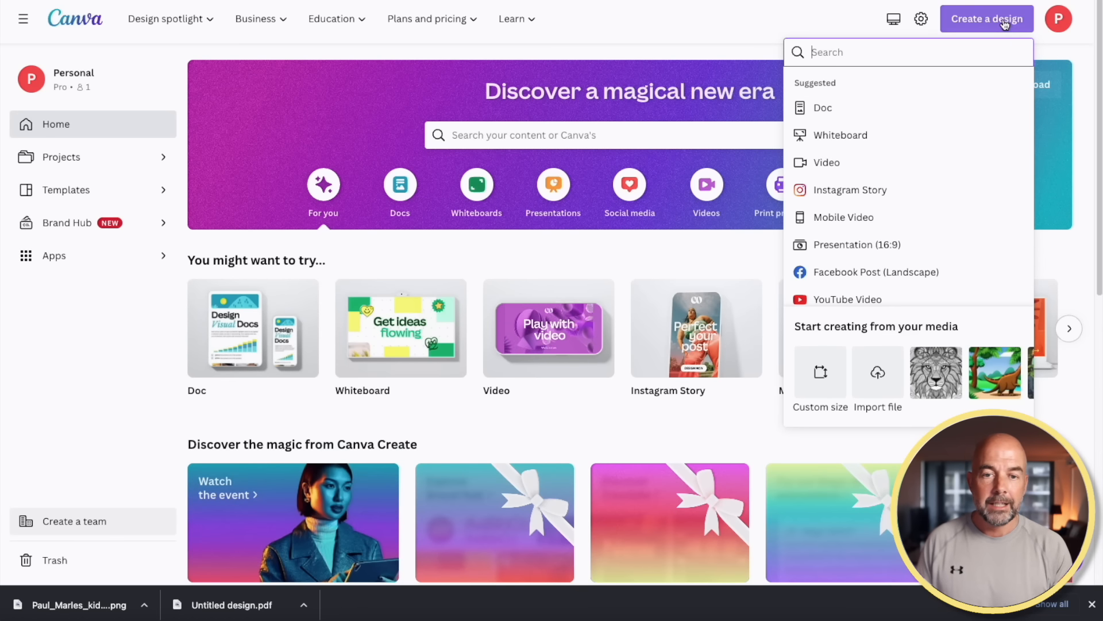
click(819, 376)
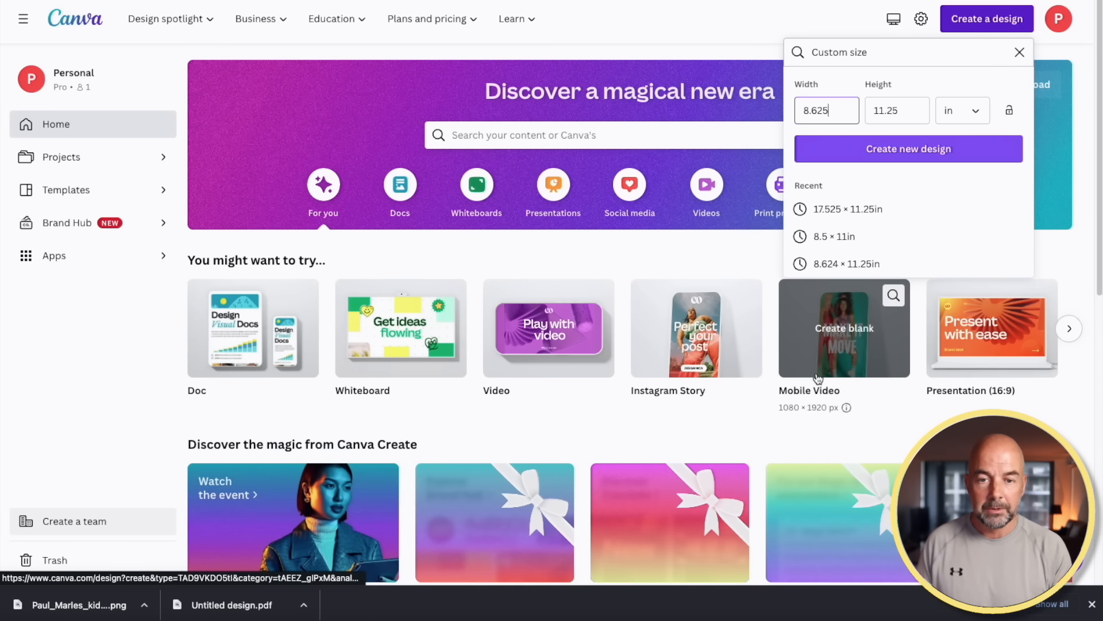
click(805, 112)
drag(804, 112, 783, 114)
text(8.62)
click(877, 111)
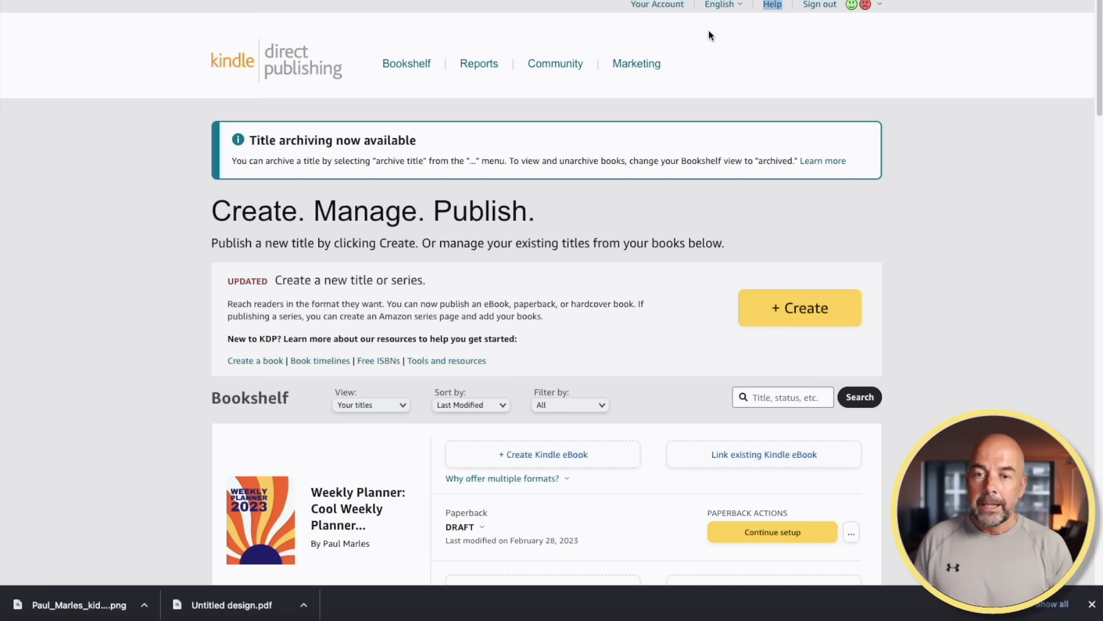
In Kindle Direct Publishing, open the Print Cover Calculator and Templates page through the paperback formatting help.
click(773, 8)
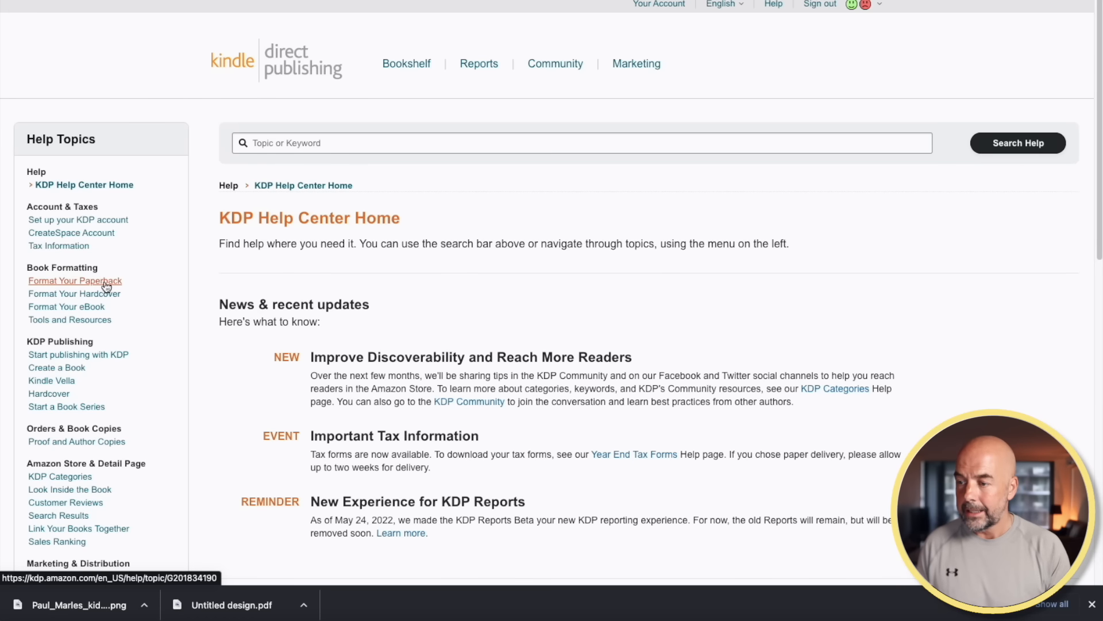
click(107, 281)
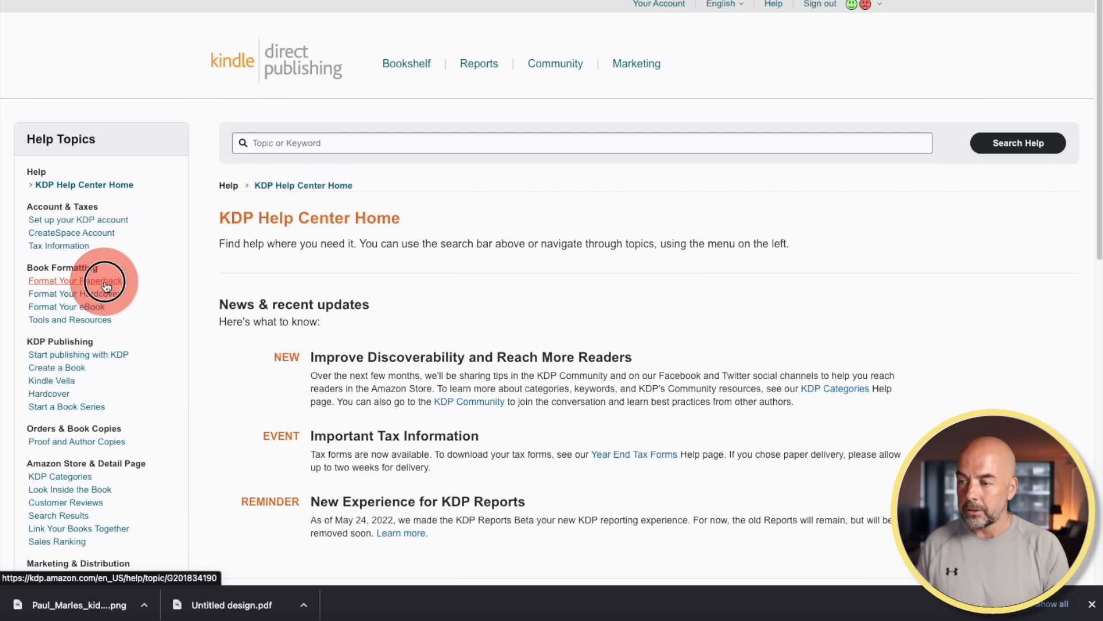
scroll(661, 303, down, 6)
click(661, 303)
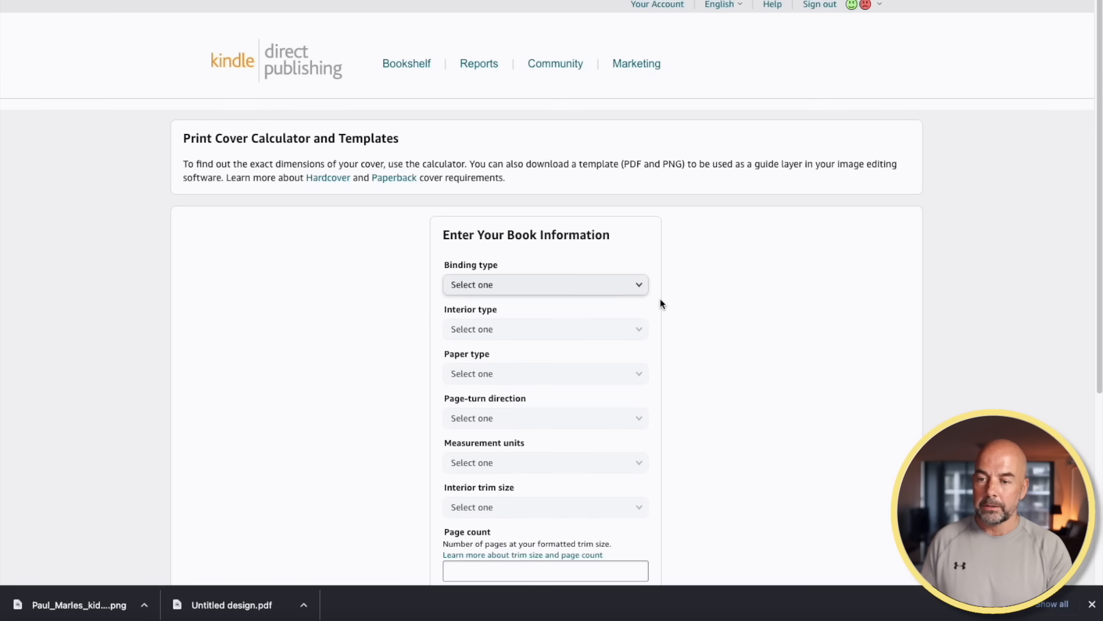
scroll(755, 387, down, 2)
click(1092, 603)
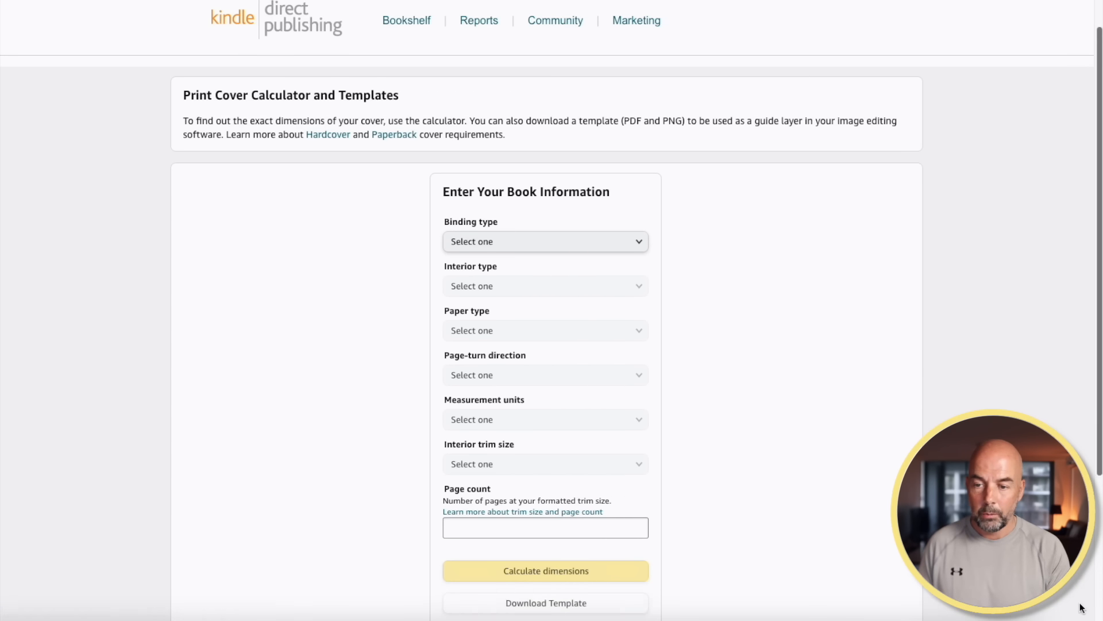
scroll(816, 434, down, 2)
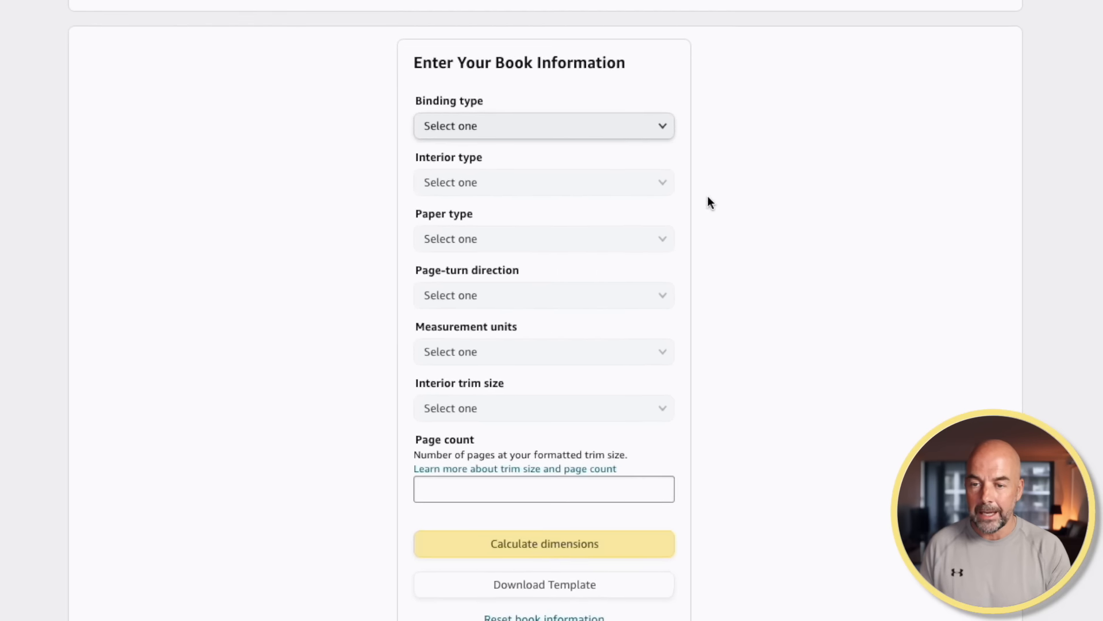
Set the book's binding type to Paperback, interior type to Black & white and paper type to White paper.
click(655, 124)
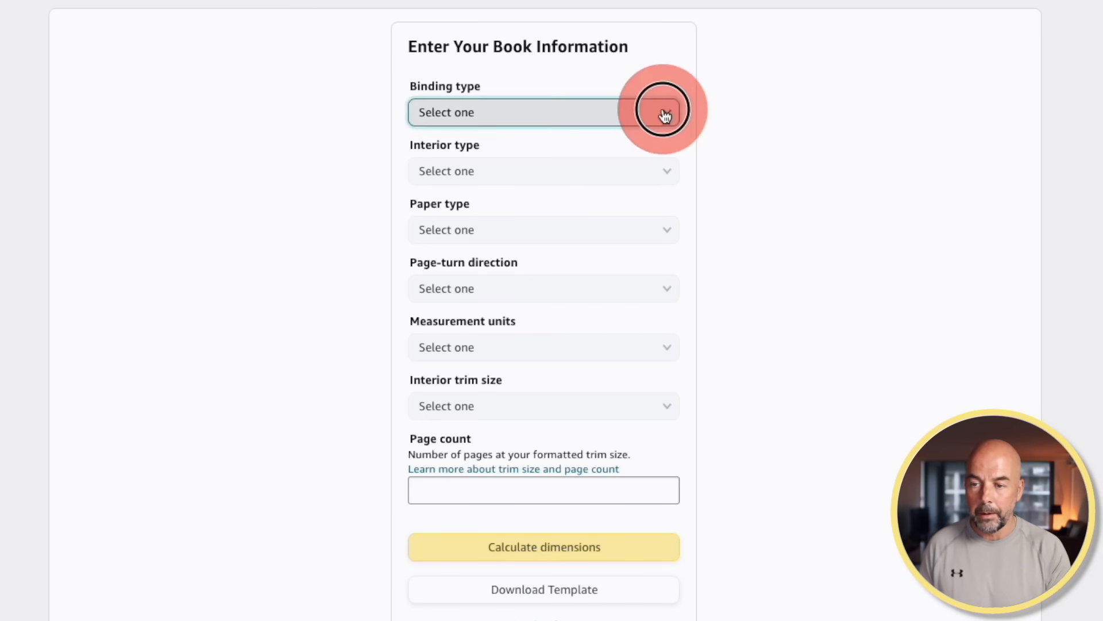
click(621, 148)
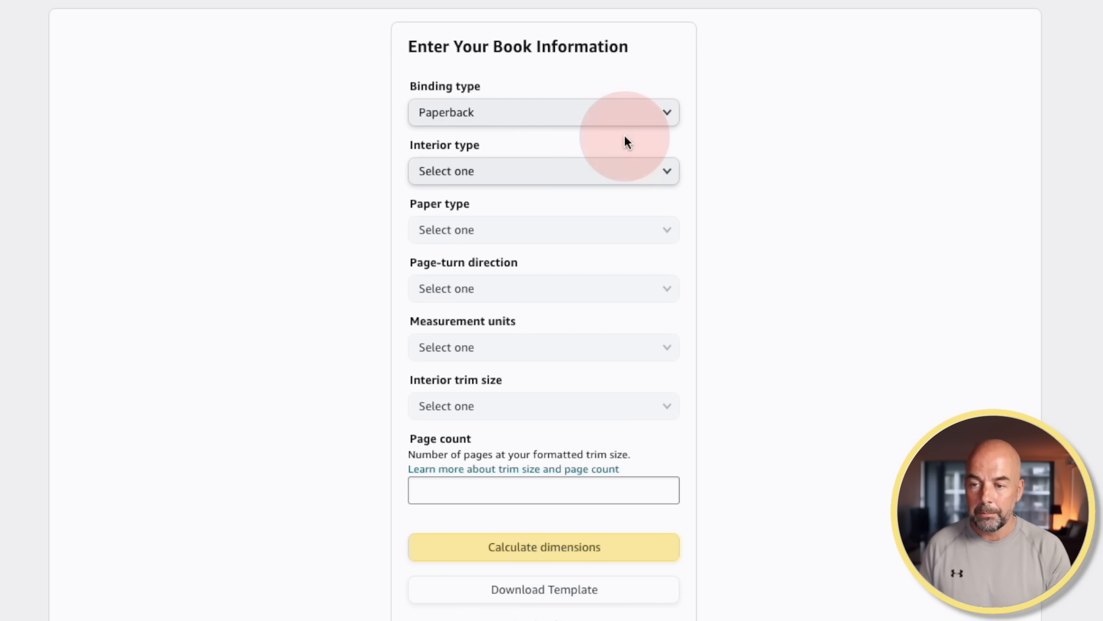
click(665, 179)
click(562, 179)
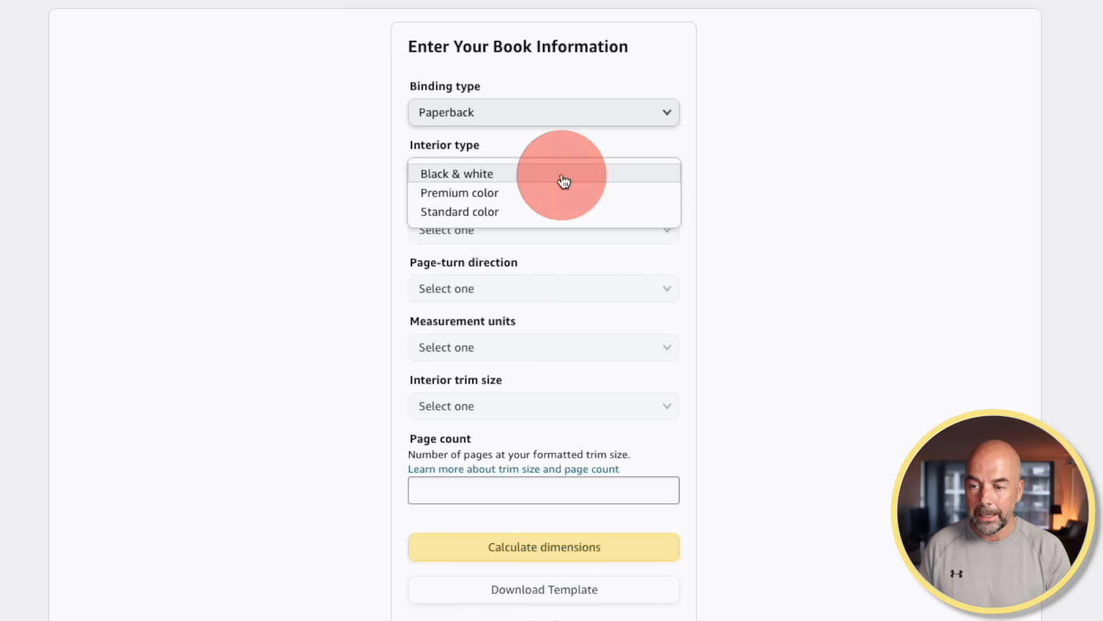
click(615, 229)
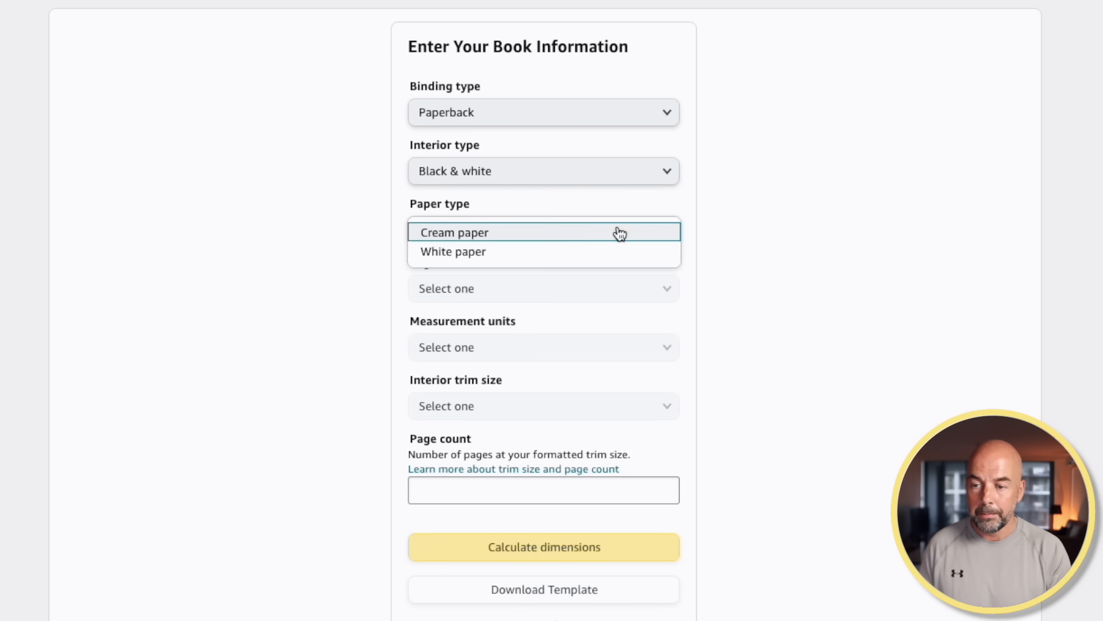
click(564, 251)
Set the page-turn direction to Left to Right, the measurement units to Inches and the interior trim size to 8.5 x 11 in.
click(569, 292)
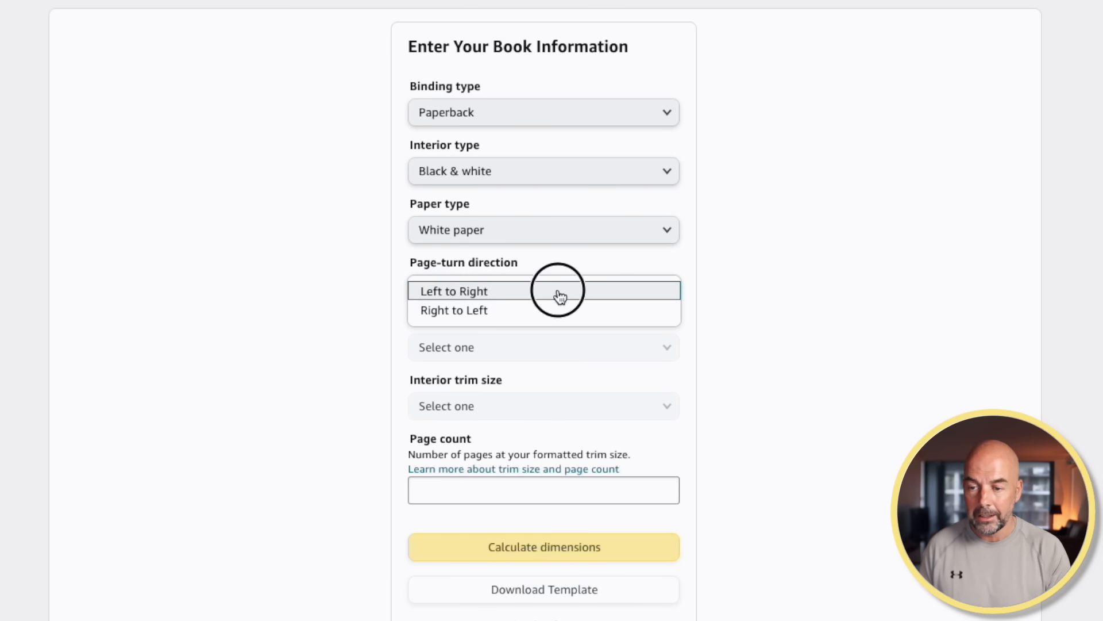
click(560, 295)
click(562, 353)
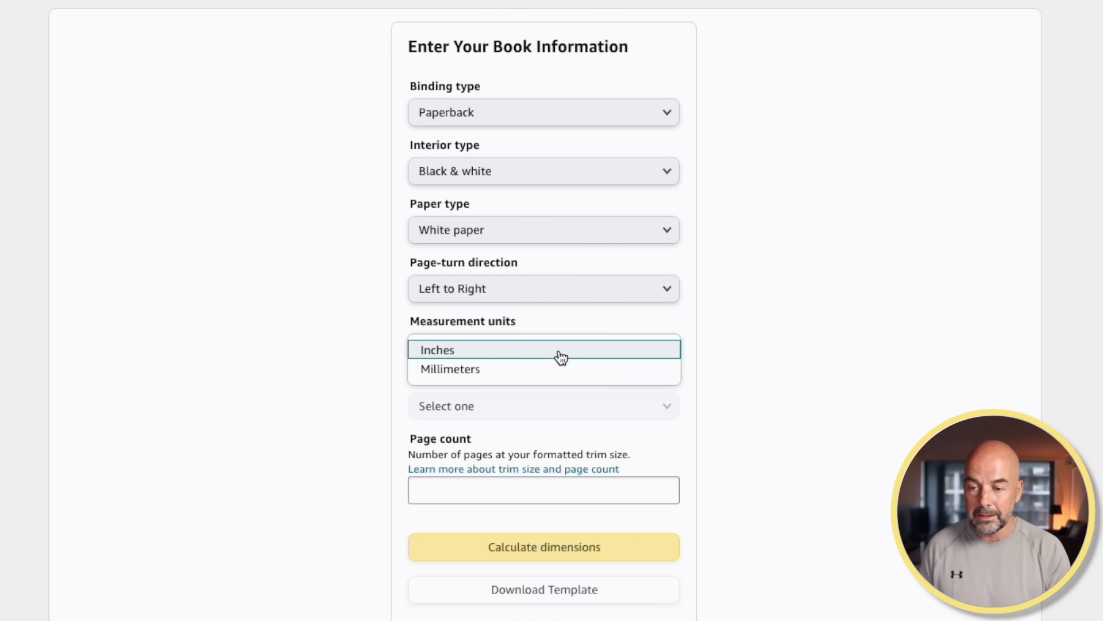
click(562, 357)
click(544, 412)
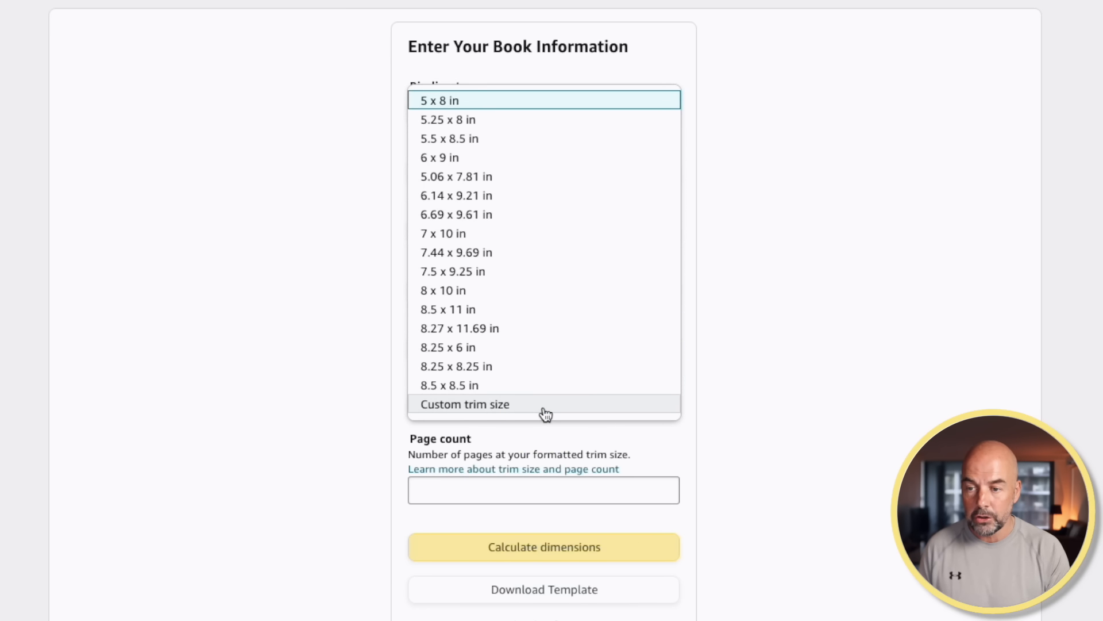
click(450, 311)
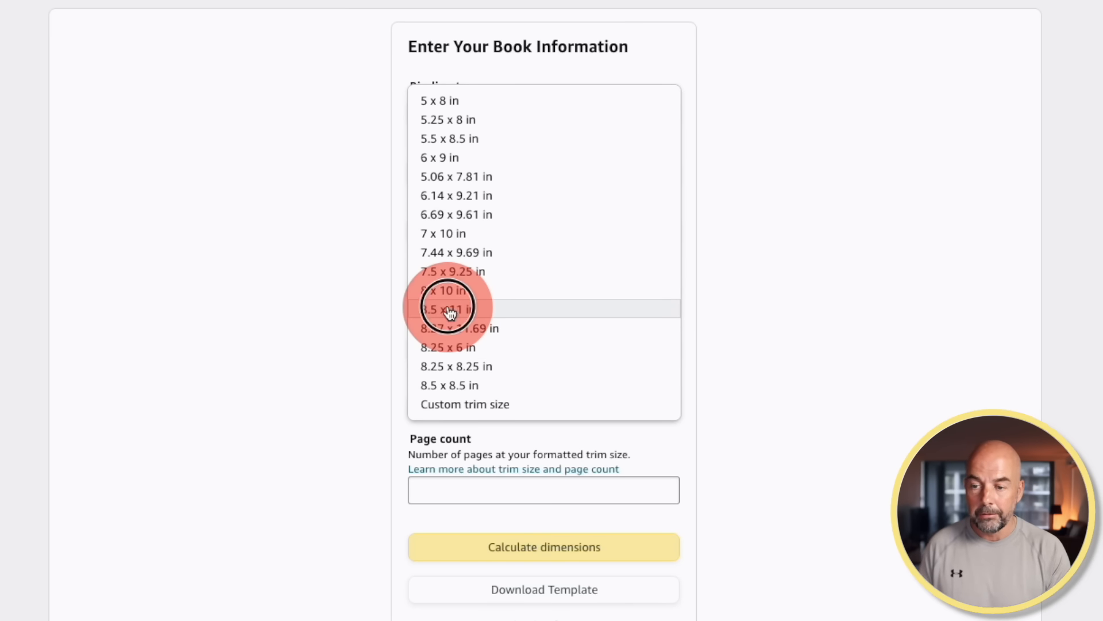
Calculate the cover dimensions for a page count of 80, then download the cover template and open its PNG file.
click(485, 489)
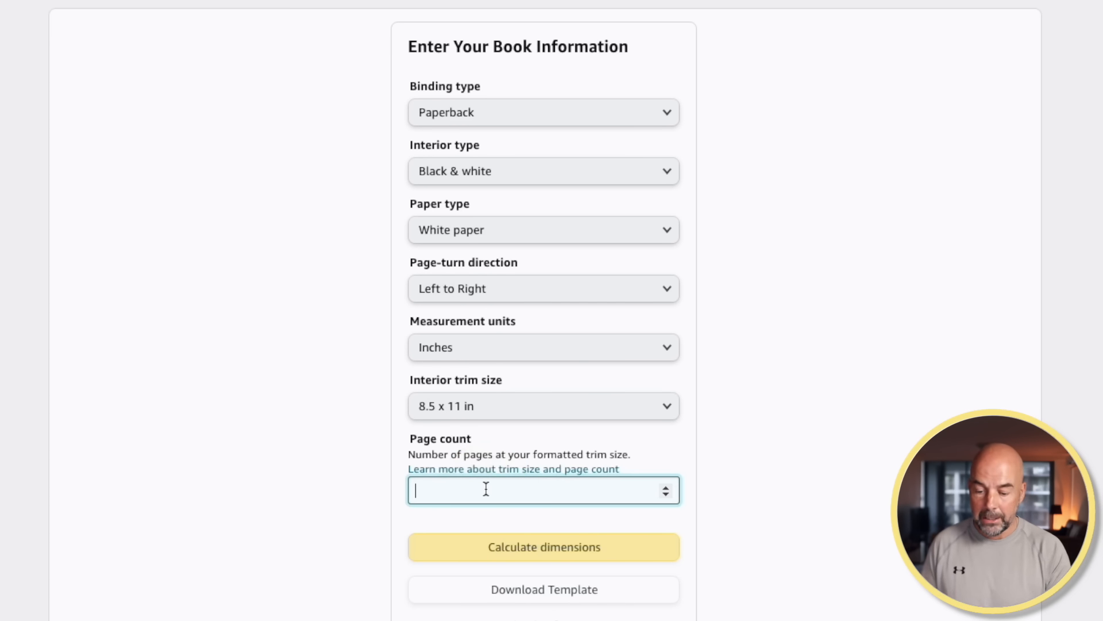
click(516, 549)
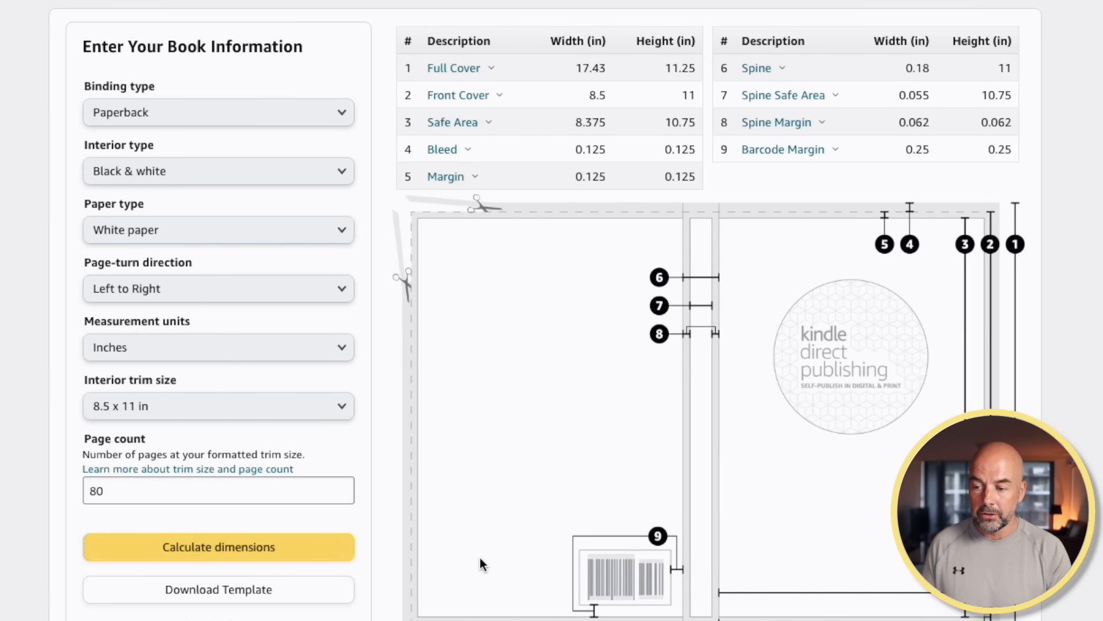
click(285, 593)
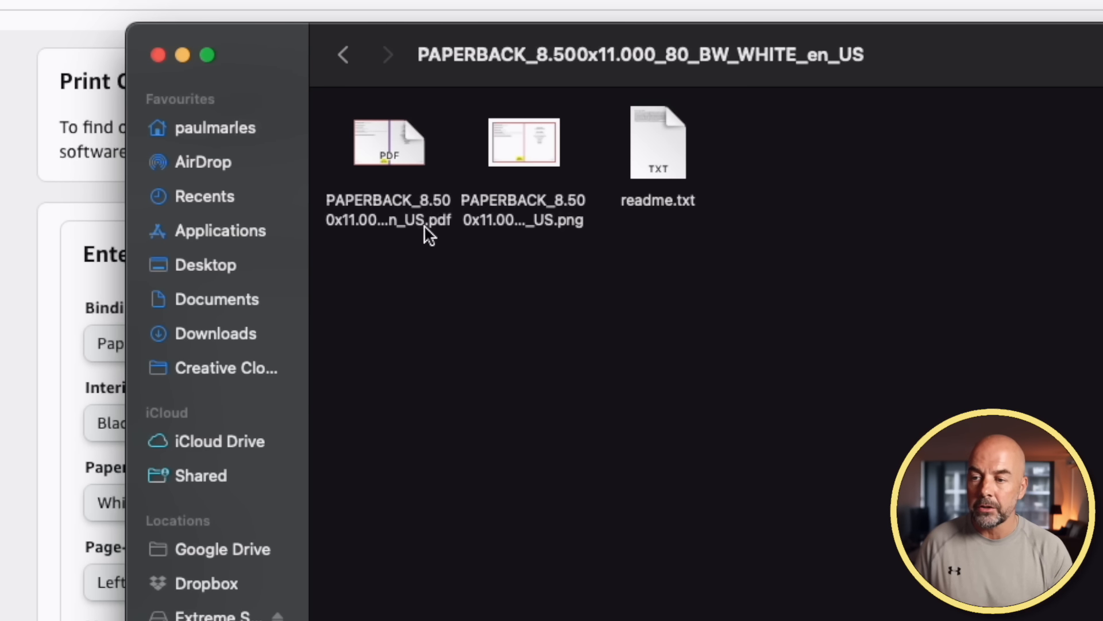
double_click(528, 142)
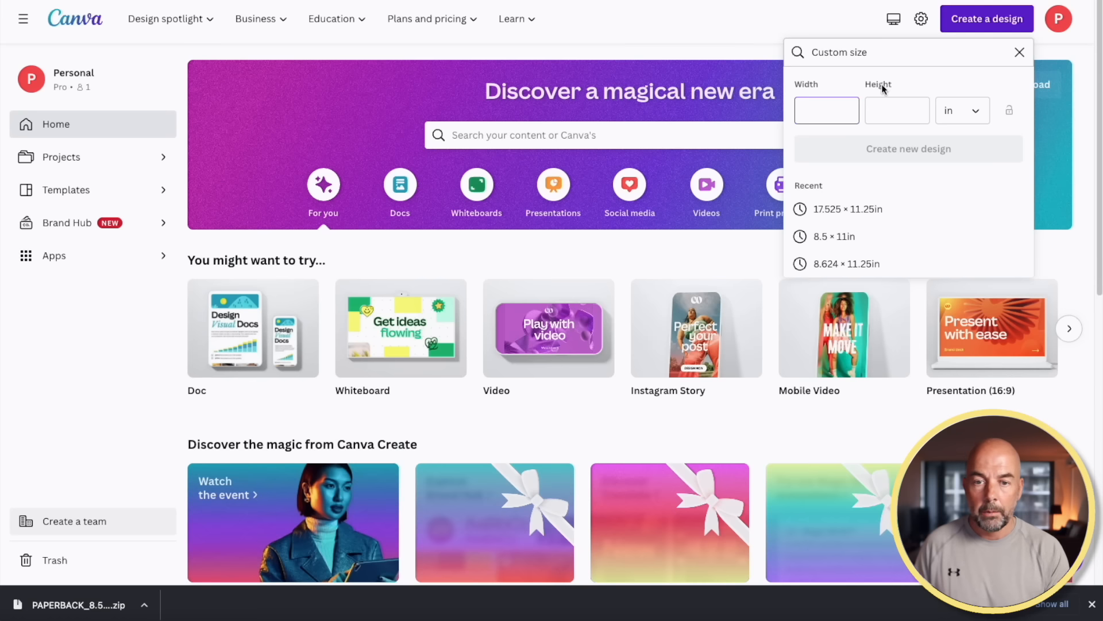
Create a new custom-size design 17.43 in wide and 11.25 in high.
click(837, 110)
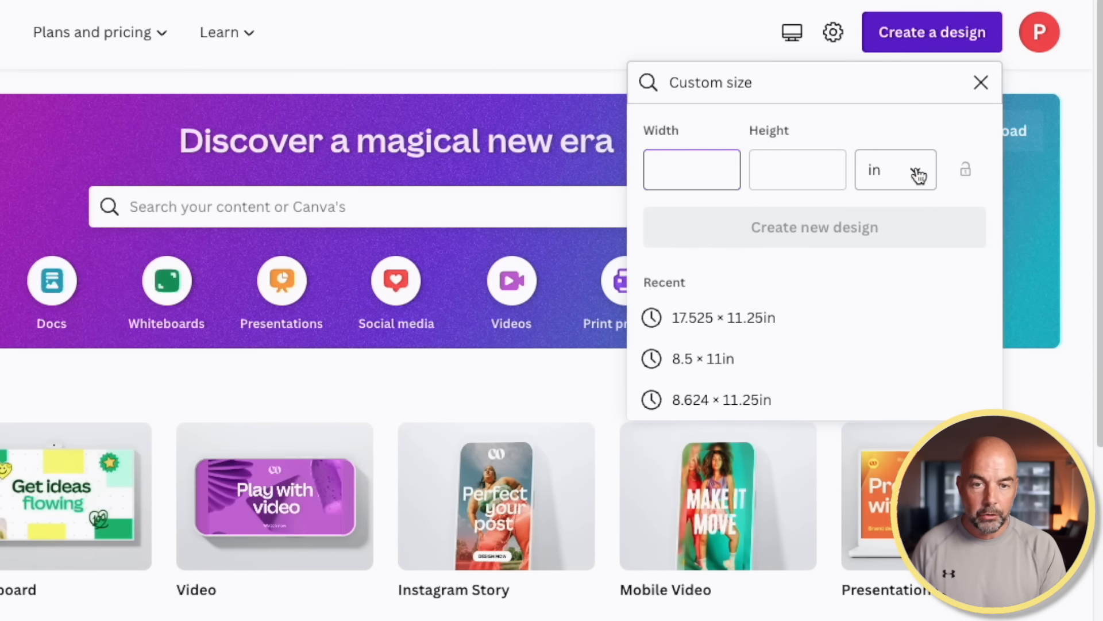
click(915, 174)
click(918, 174)
click(700, 177)
text(17.43)
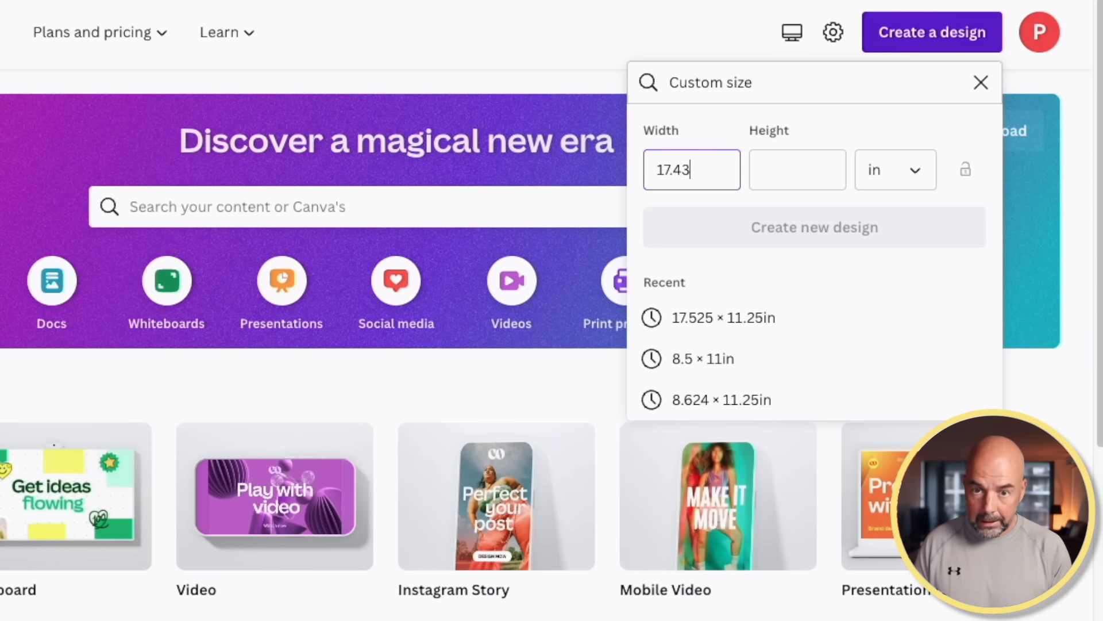
key(Tab)
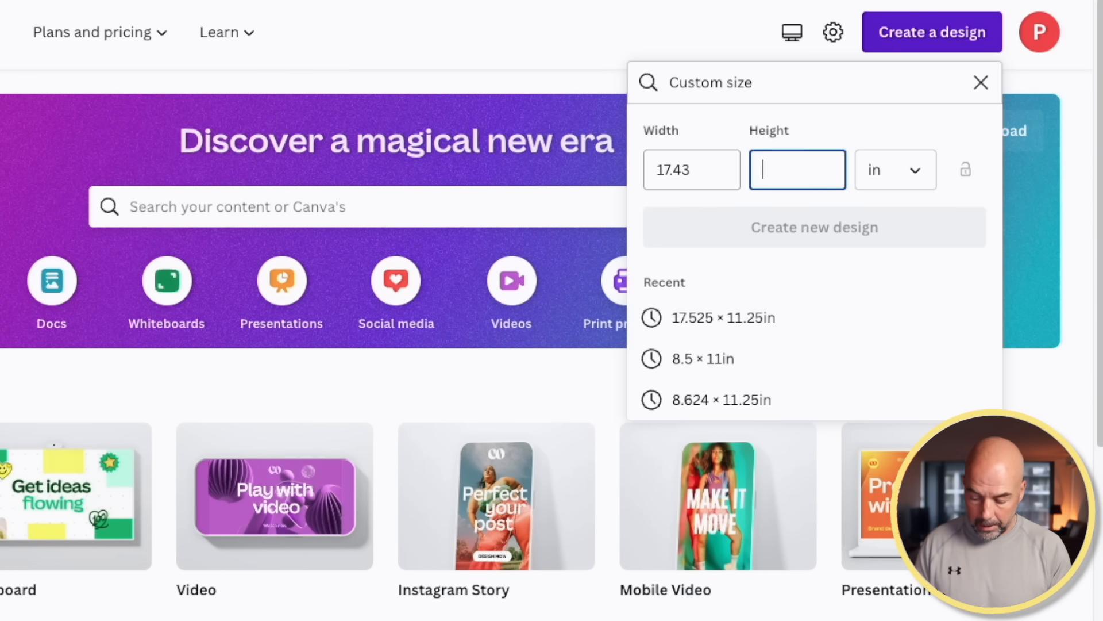
text(11.25)
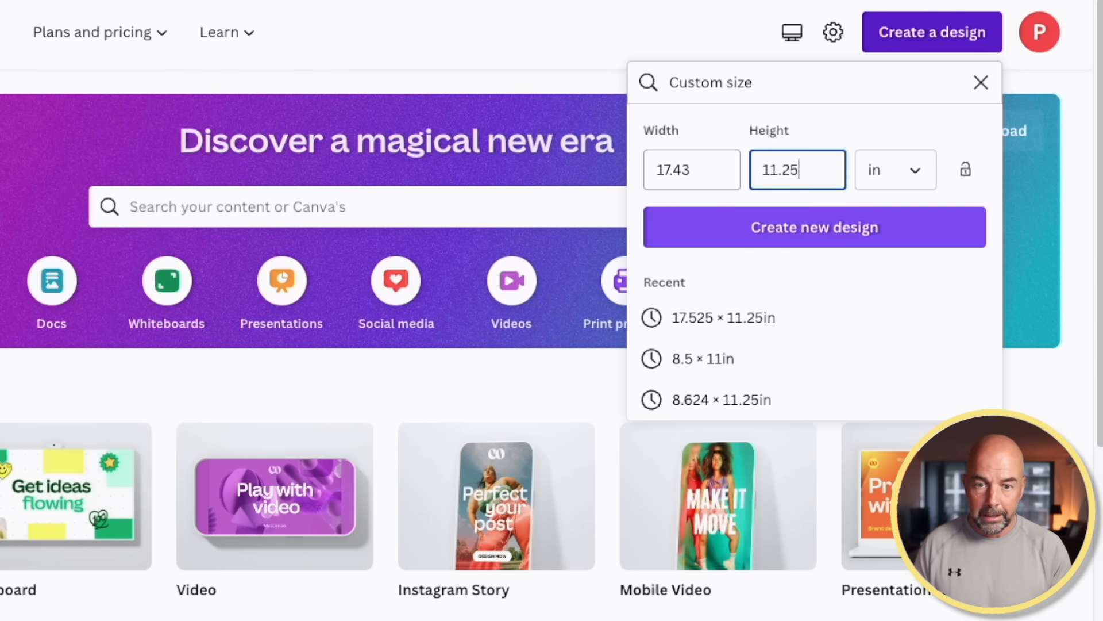
scroll(657, 199, down, 2)
click(747, 229)
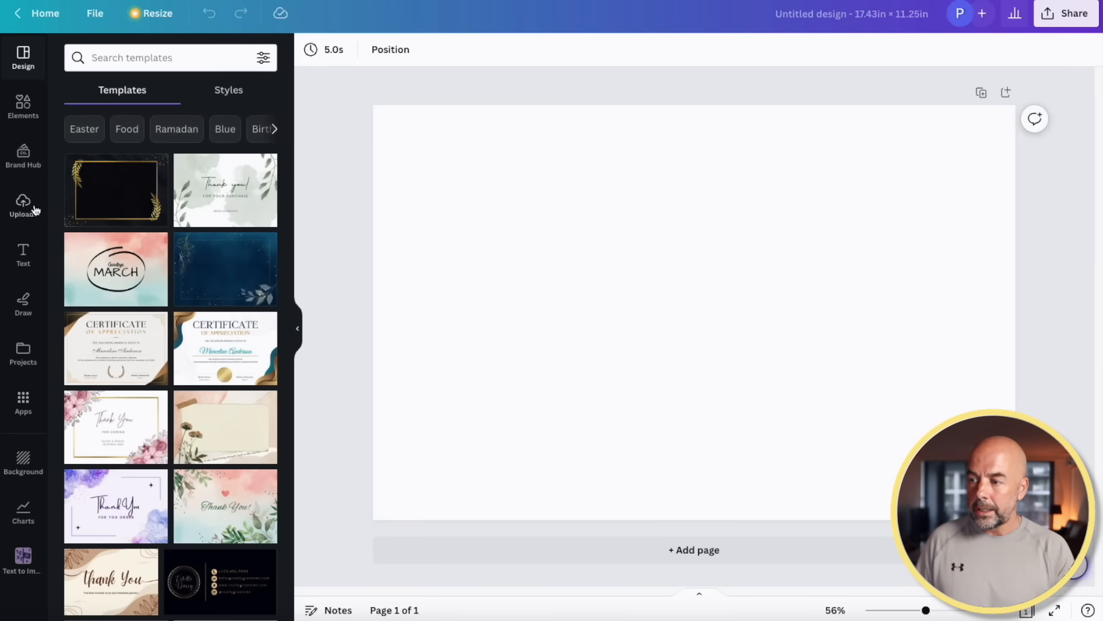
Upload the cover template image, place it on the blank page and enlarge it to fill the whole page.
click(23, 208)
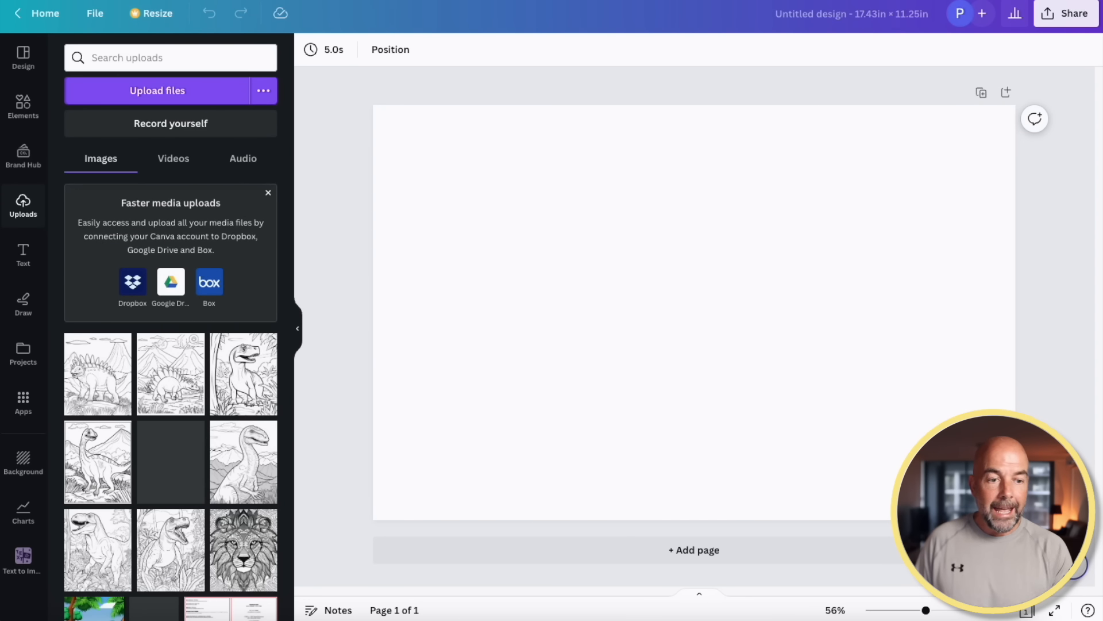
drag(707, 192, 163, 280)
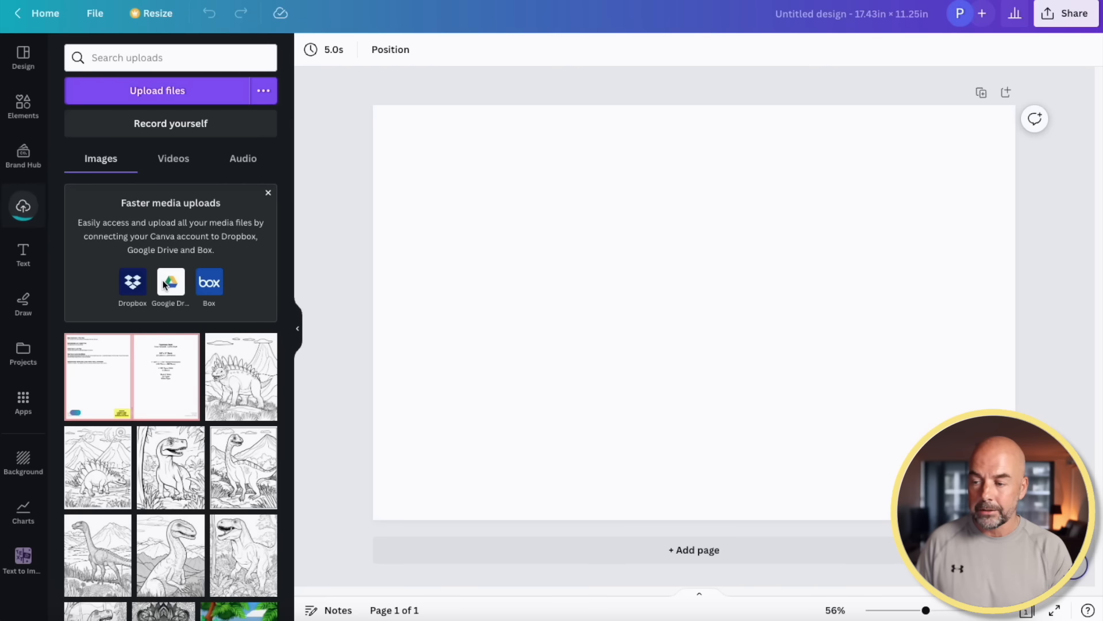
click(161, 374)
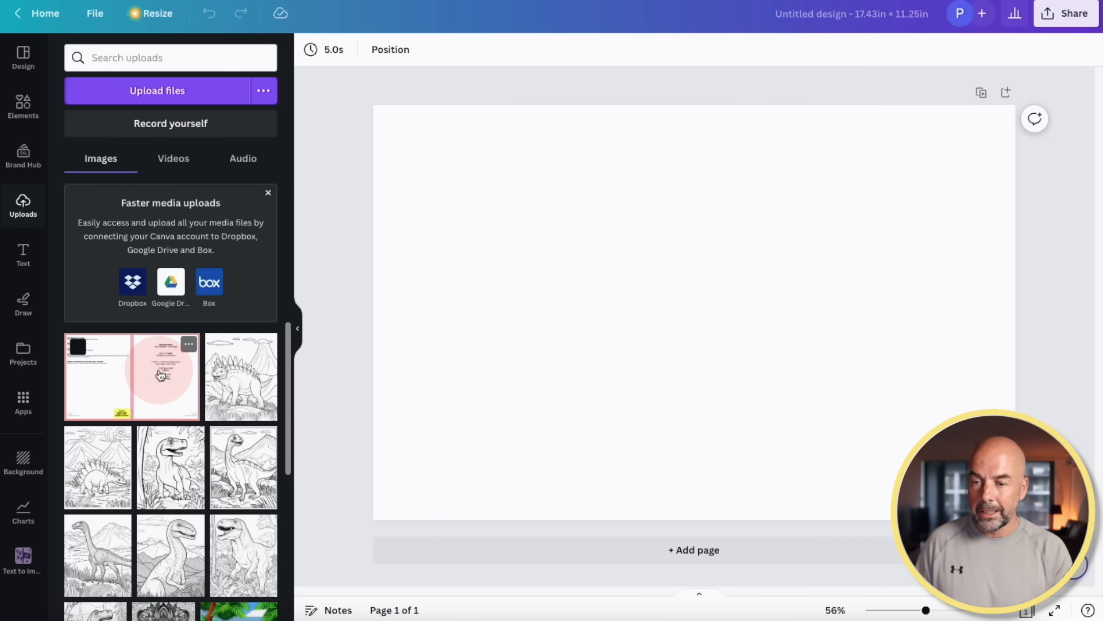
drag(787, 374, 724, 327)
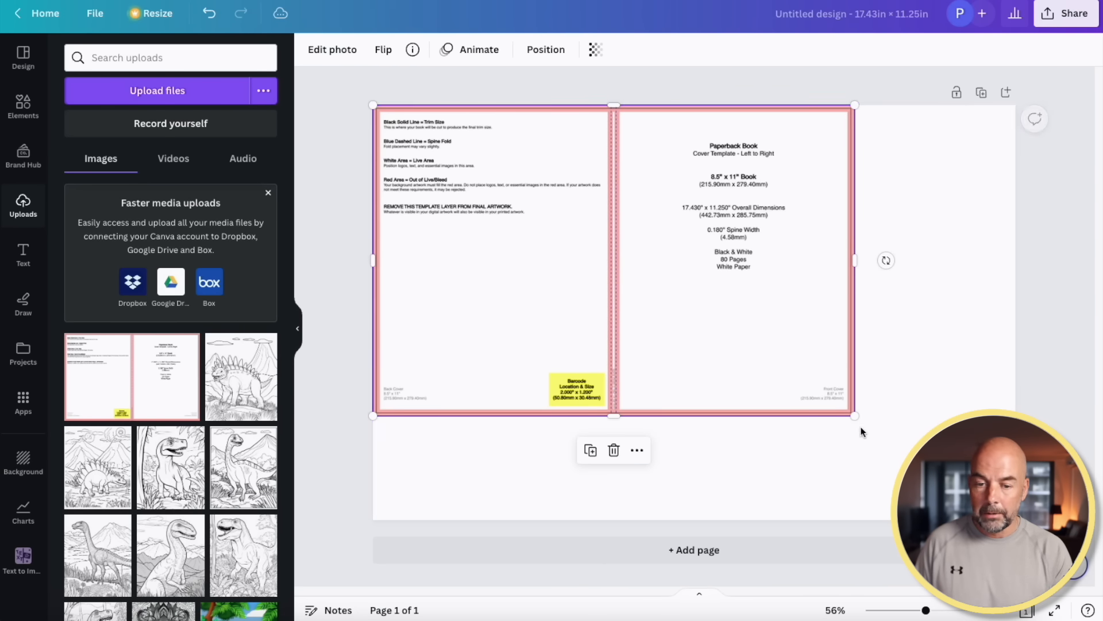
drag(855, 415, 1016, 520)
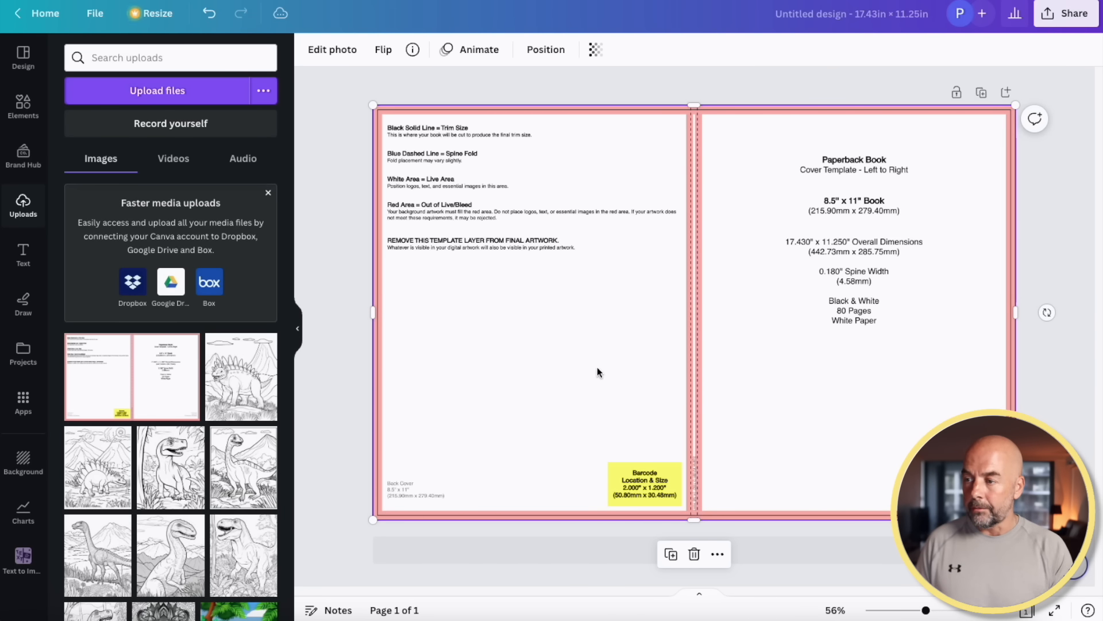
Add a square shape to the page and colour it black.
click(21, 107)
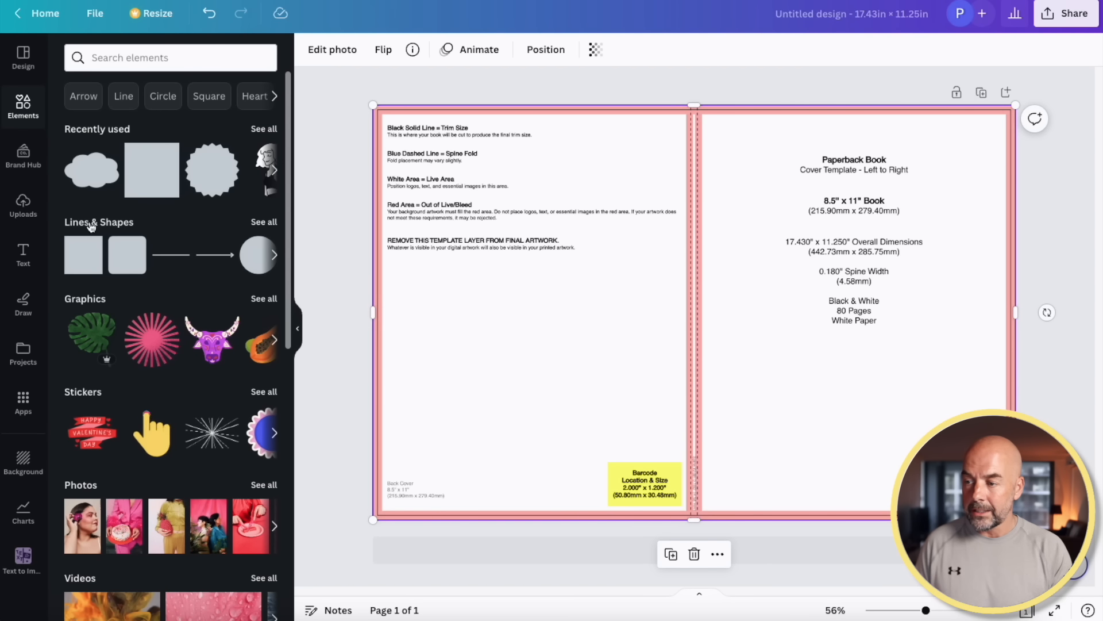
click(264, 222)
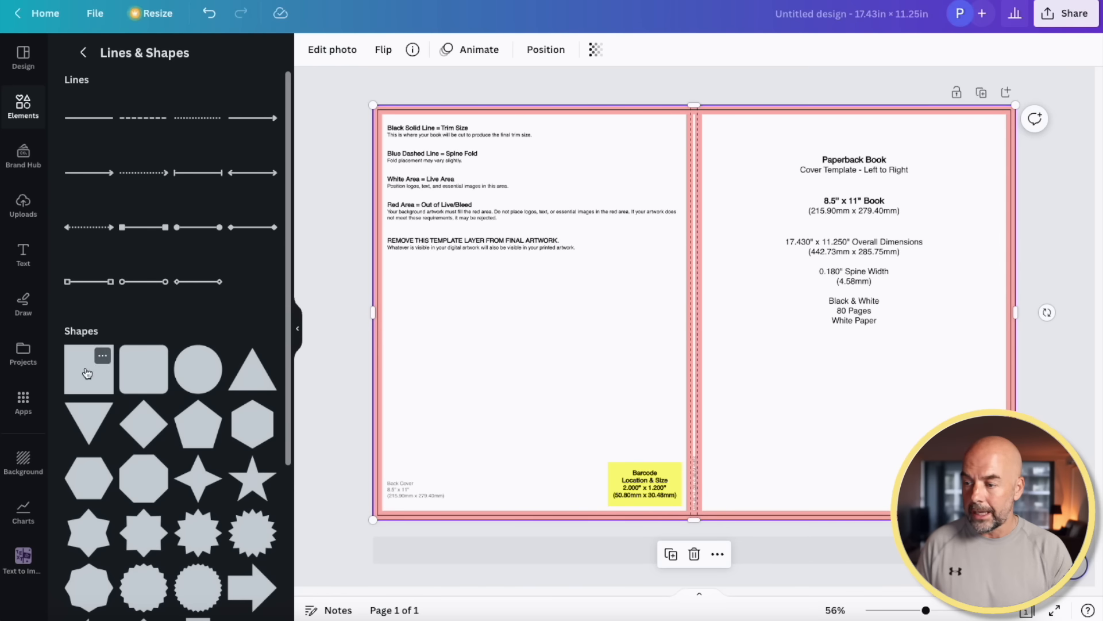
click(87, 373)
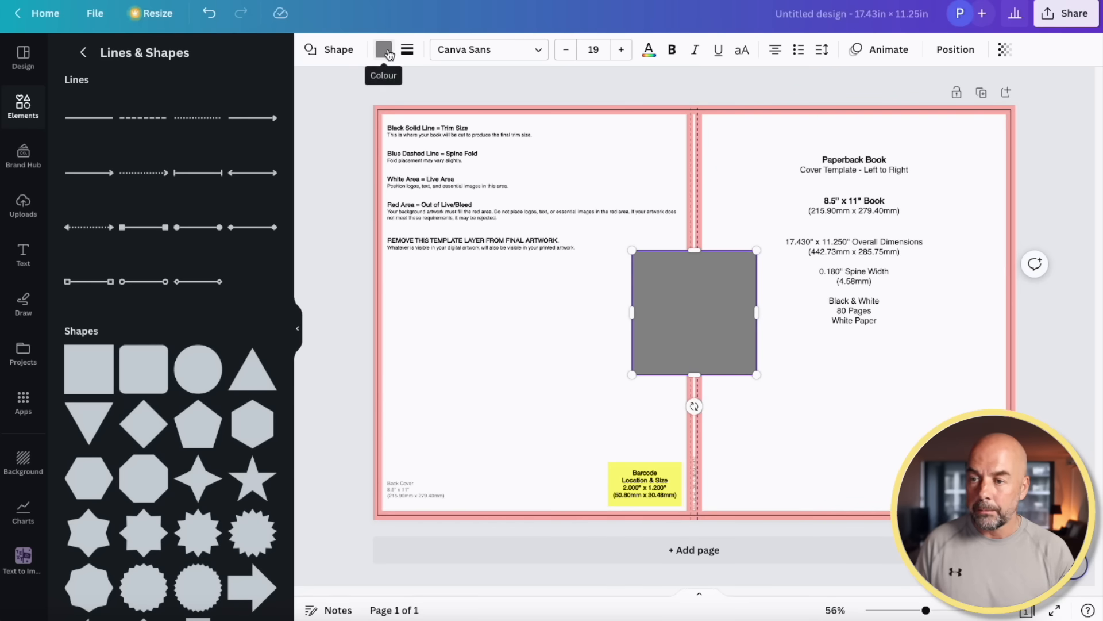
click(385, 51)
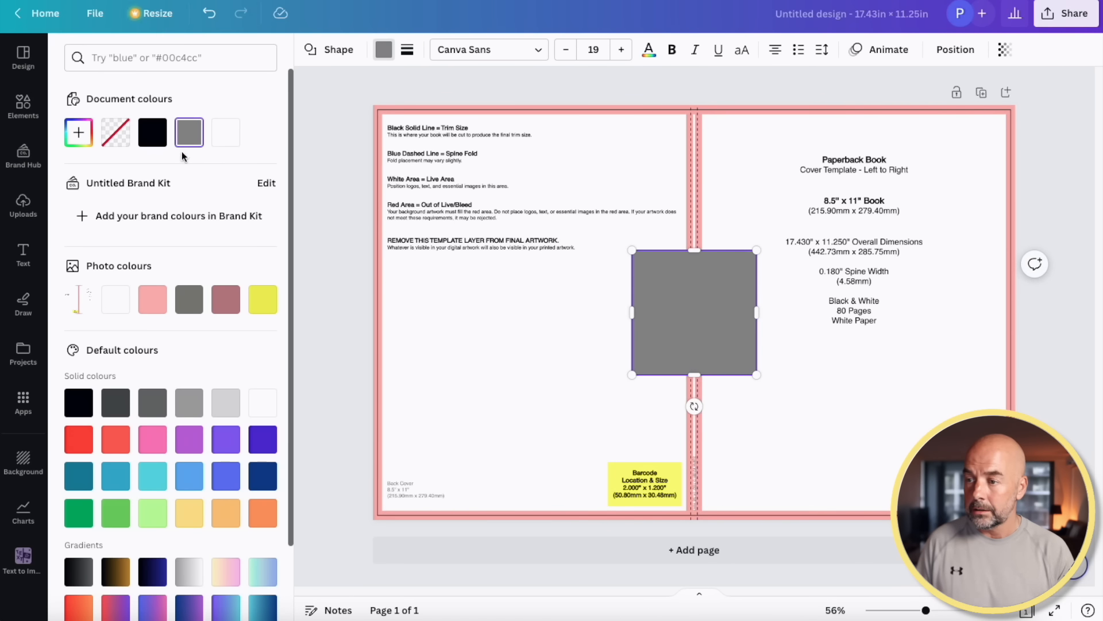
click(154, 135)
Move the black square to the page's upper-left corner and stretch it over the back cover and spine, up to the front-cover fold line.
click(713, 328)
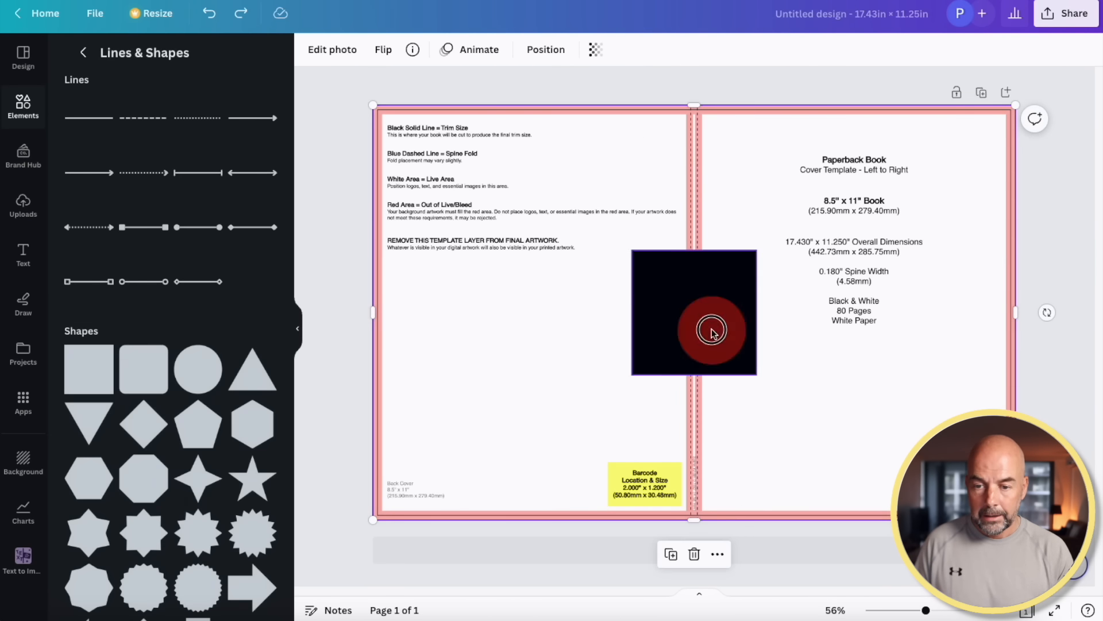
drag(723, 331, 463, 184)
drag(498, 228, 667, 519)
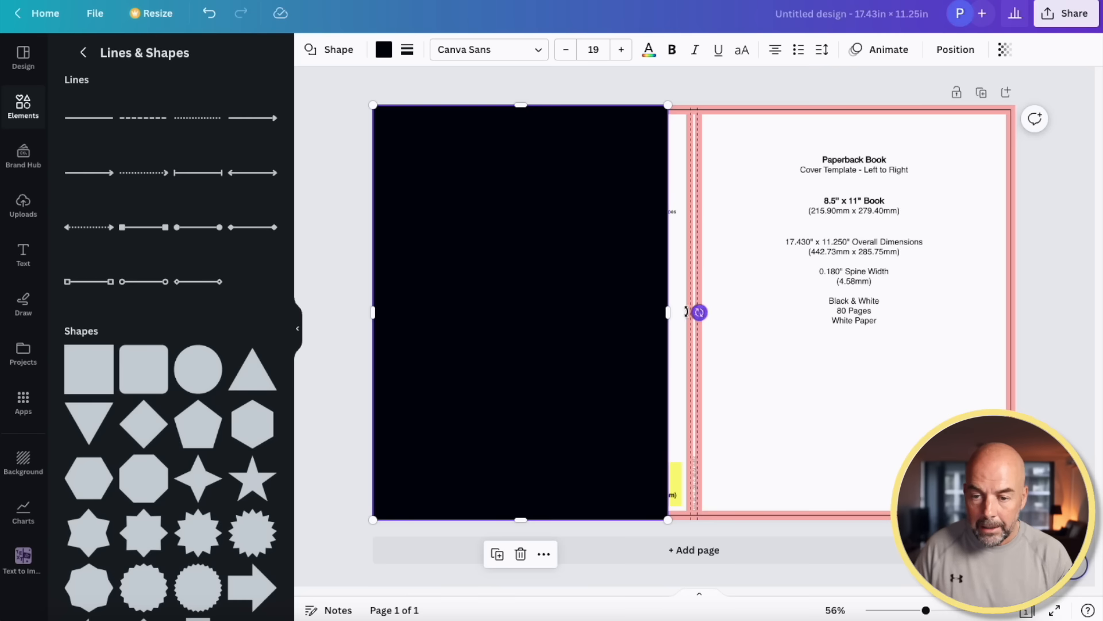
drag(665, 312, 684, 311)
scroll(685, 311, up, 5)
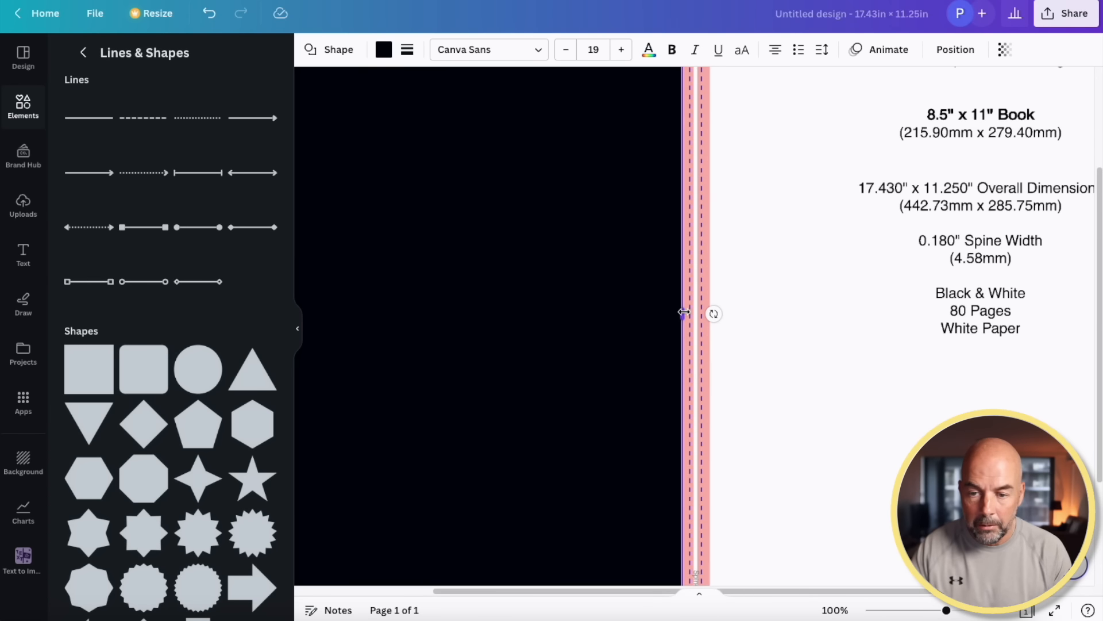
scroll(684, 312, up, 1)
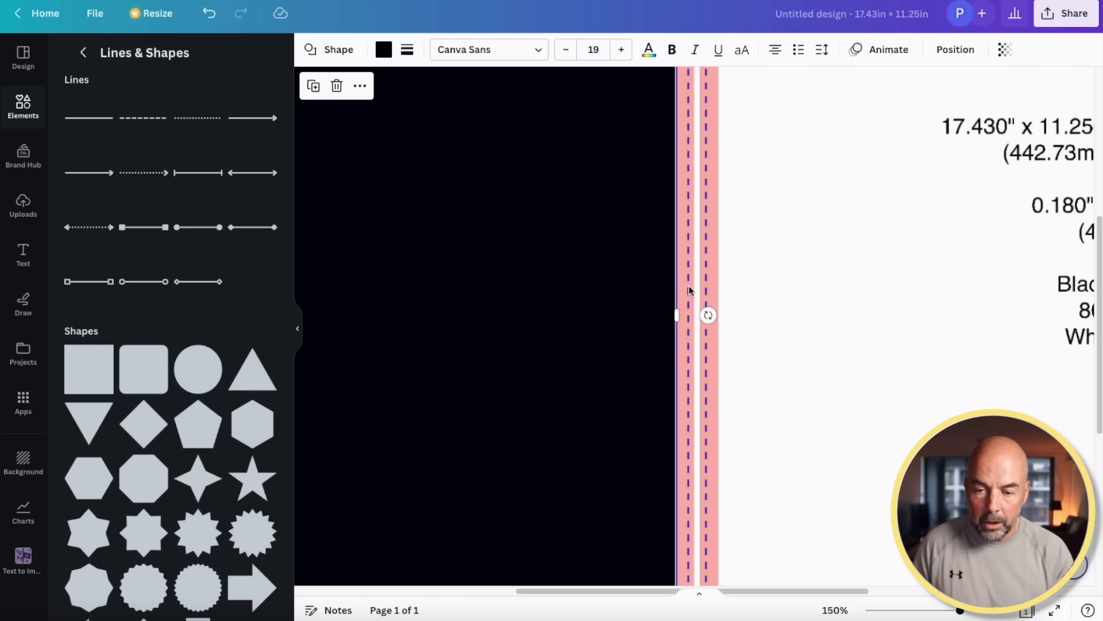
drag(678, 317, 708, 320)
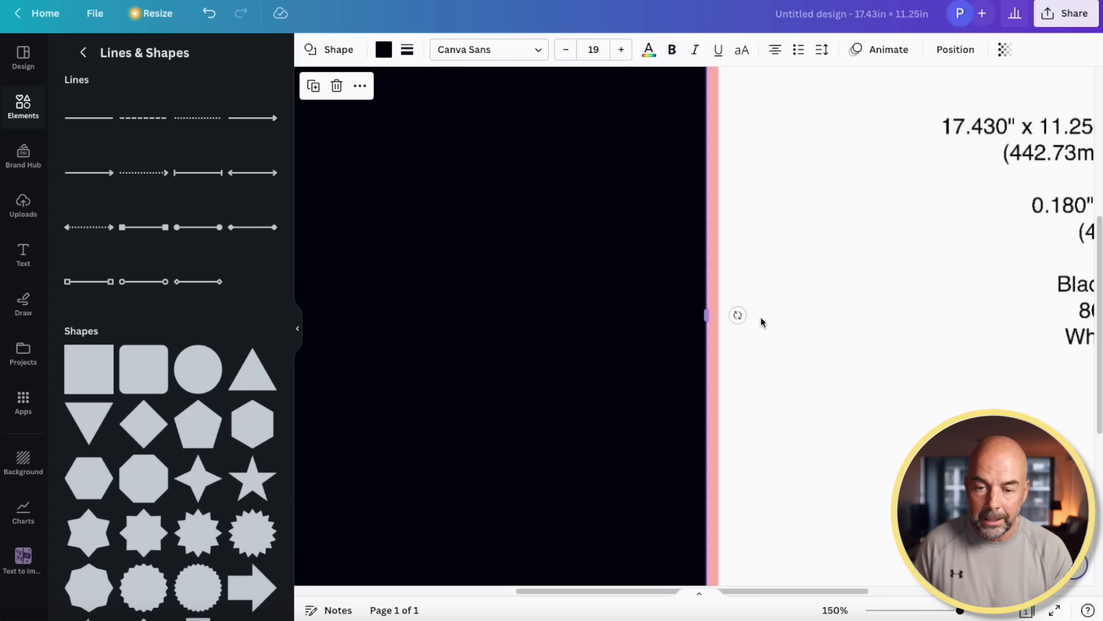
Upload the colour T-rex jungle picture, add it to the page and move it onto the front cover area.
click(795, 314)
key(super+minus)
key(super+minus)
key(super+minus)
key(super+minus)
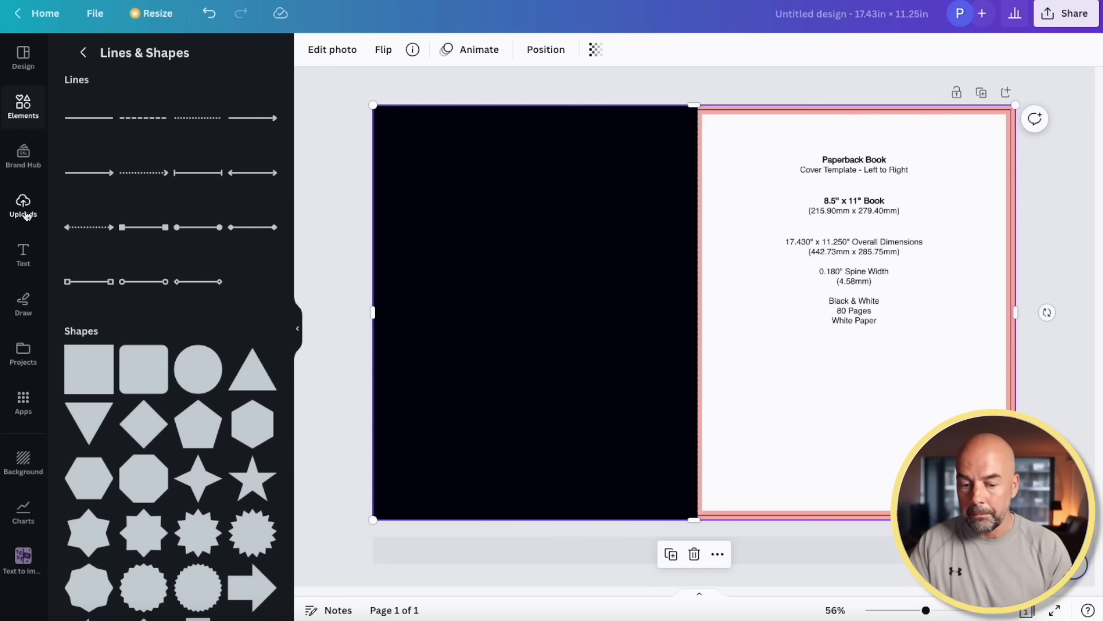
click(25, 215)
drag(724, 603, 171, 308)
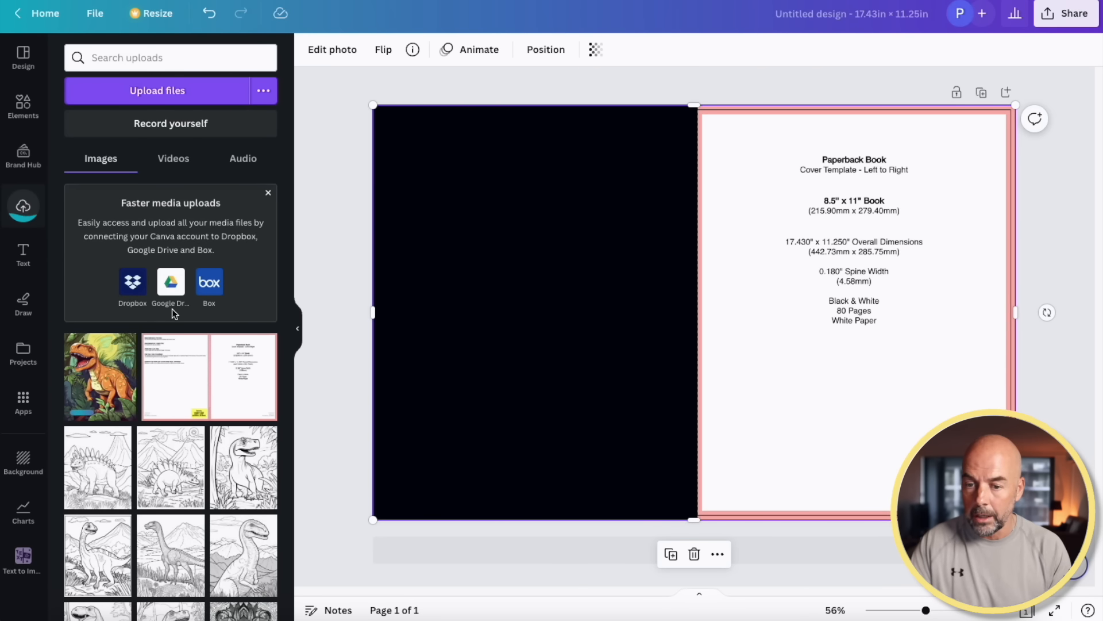
click(106, 384)
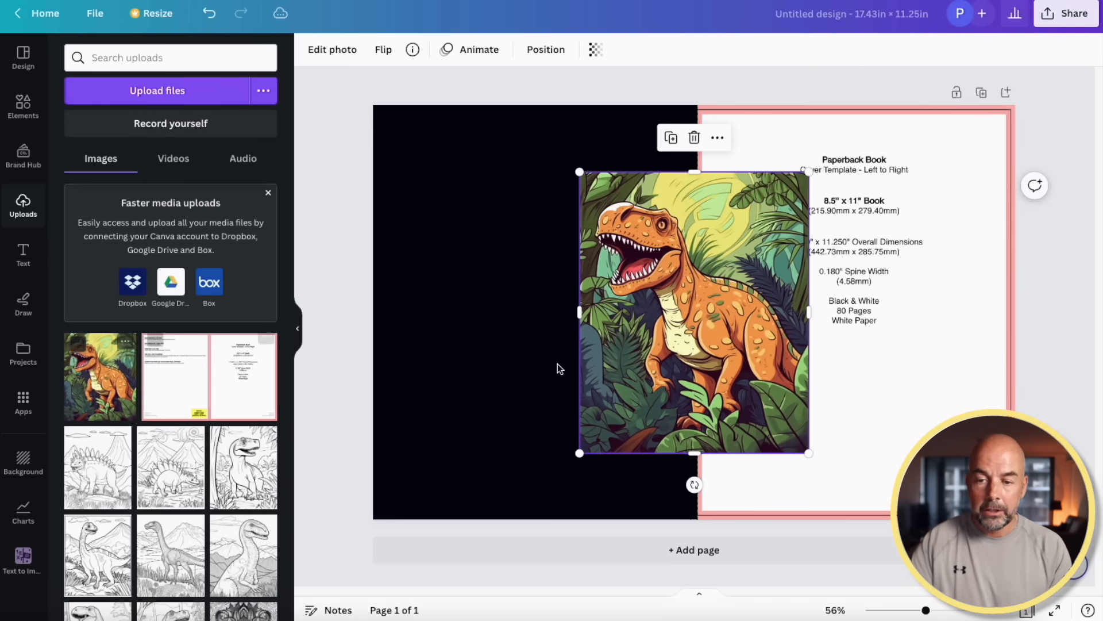
drag(828, 282, 844, 316)
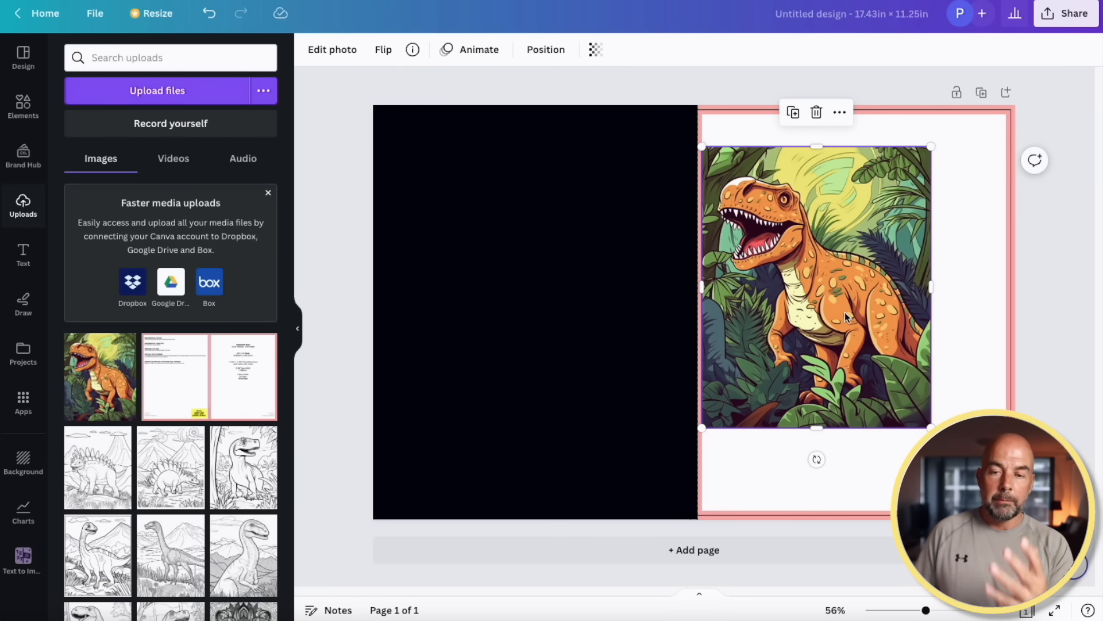
Flip the T-rex picture horizontally, align it to the page's upper-right corner and enlarge it to cover the entire front cover.
click(385, 52)
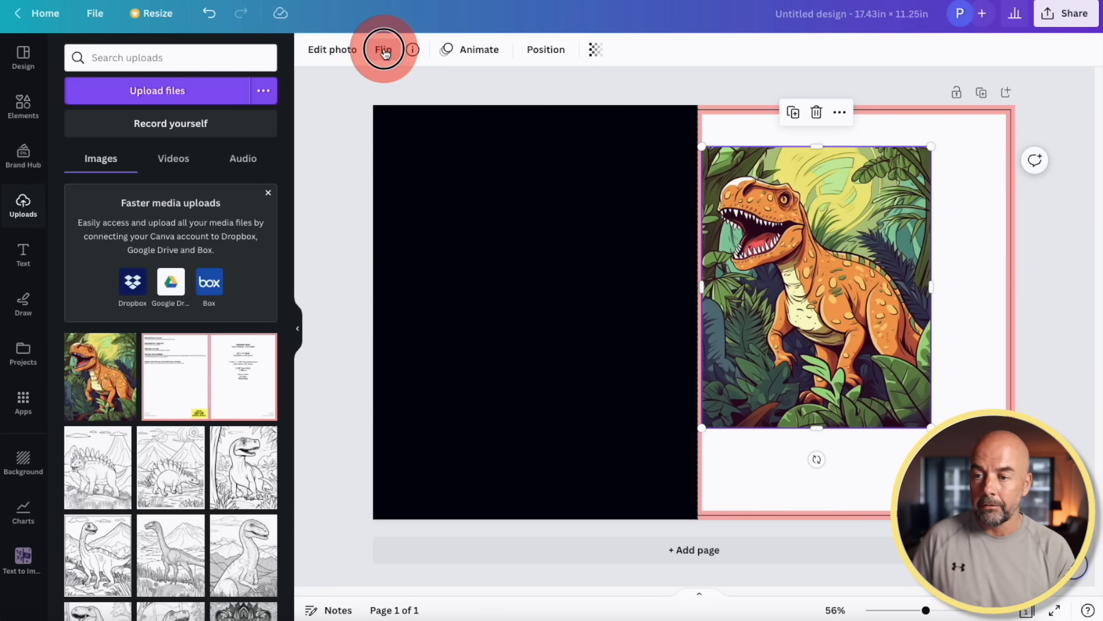
click(408, 87)
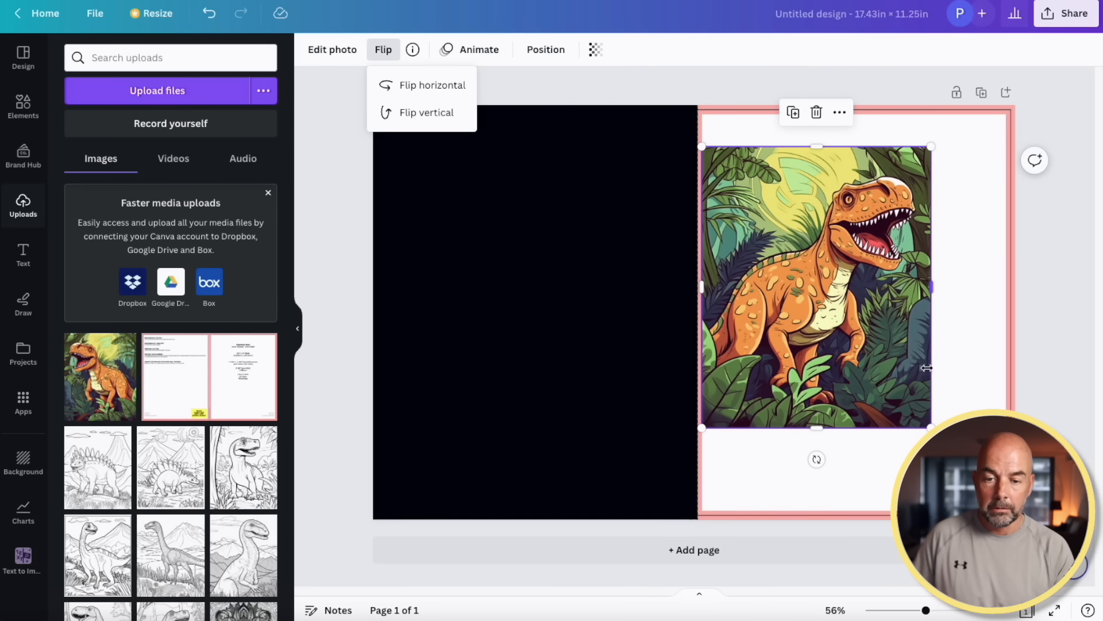
drag(869, 340, 951, 297)
drag(786, 387, 660, 526)
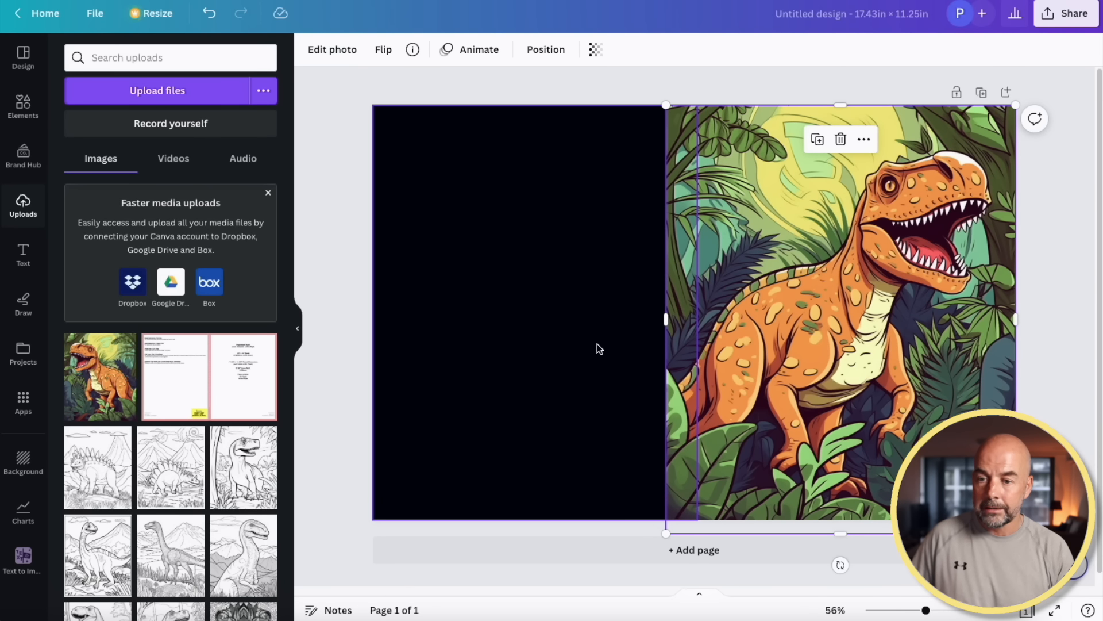
Bring the black rectangle forward over the T-rex picture's overlapping edge, and shrink the picture slightly from its lower-left corner.
click(584, 330)
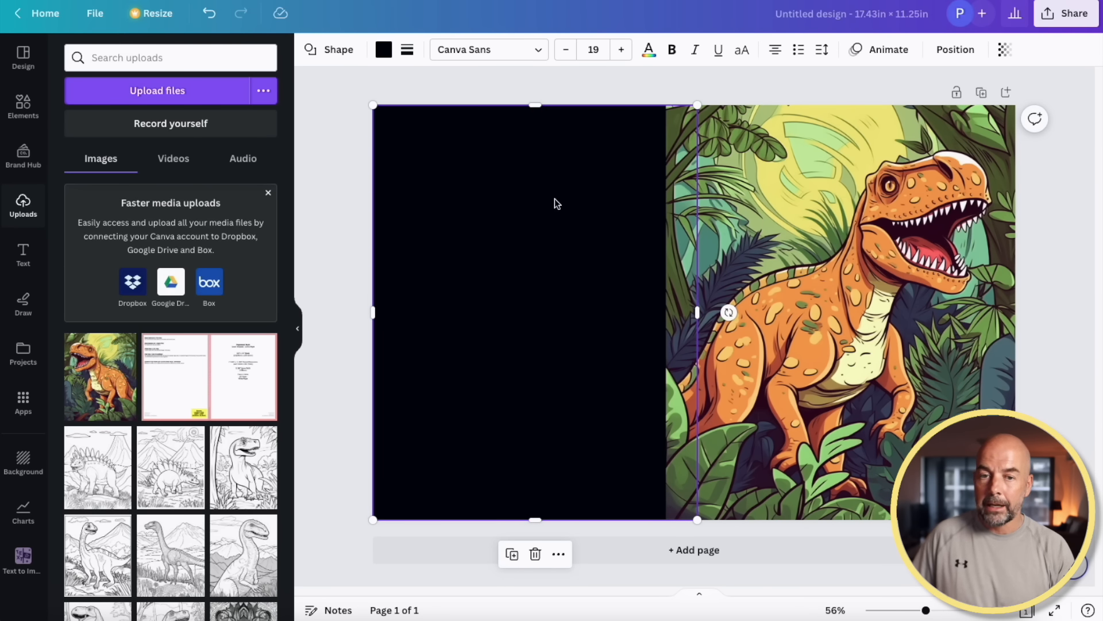
click(965, 53)
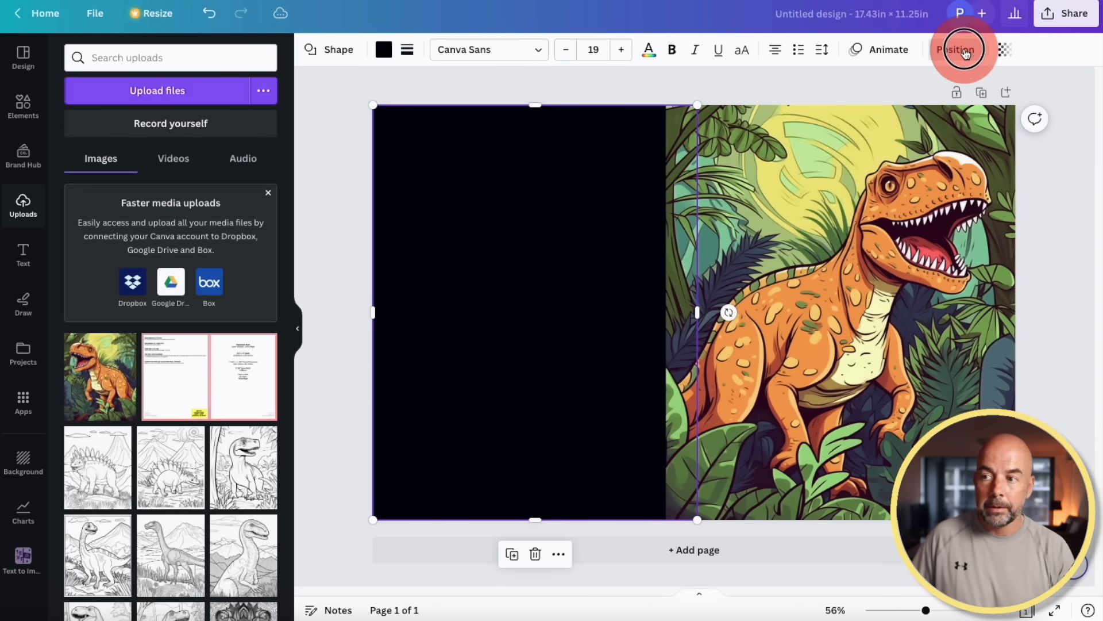
click(101, 85)
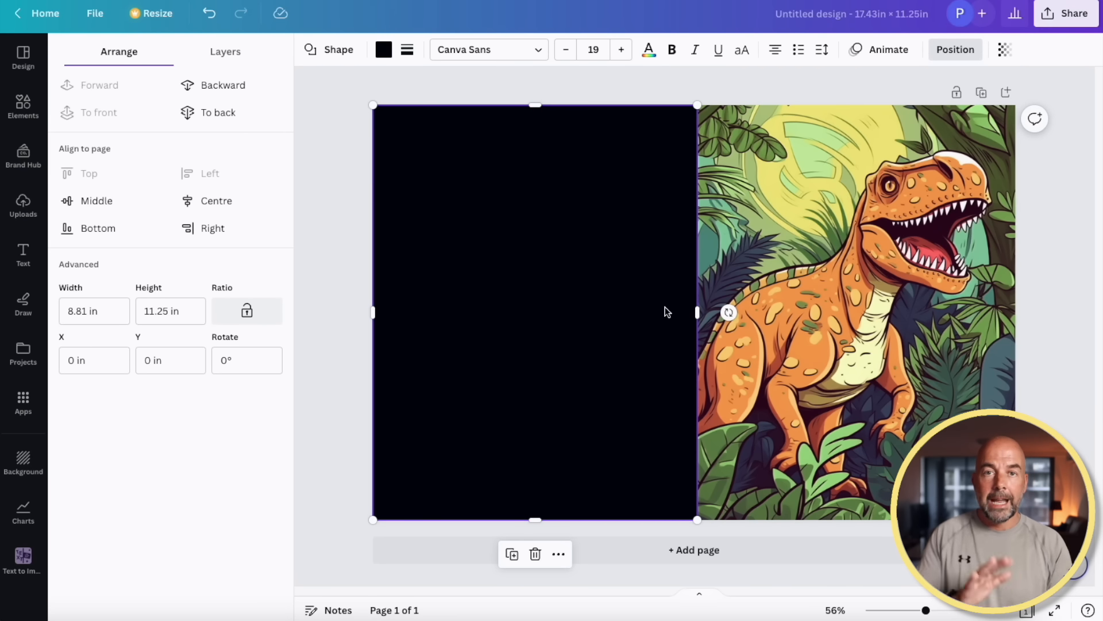
click(847, 412)
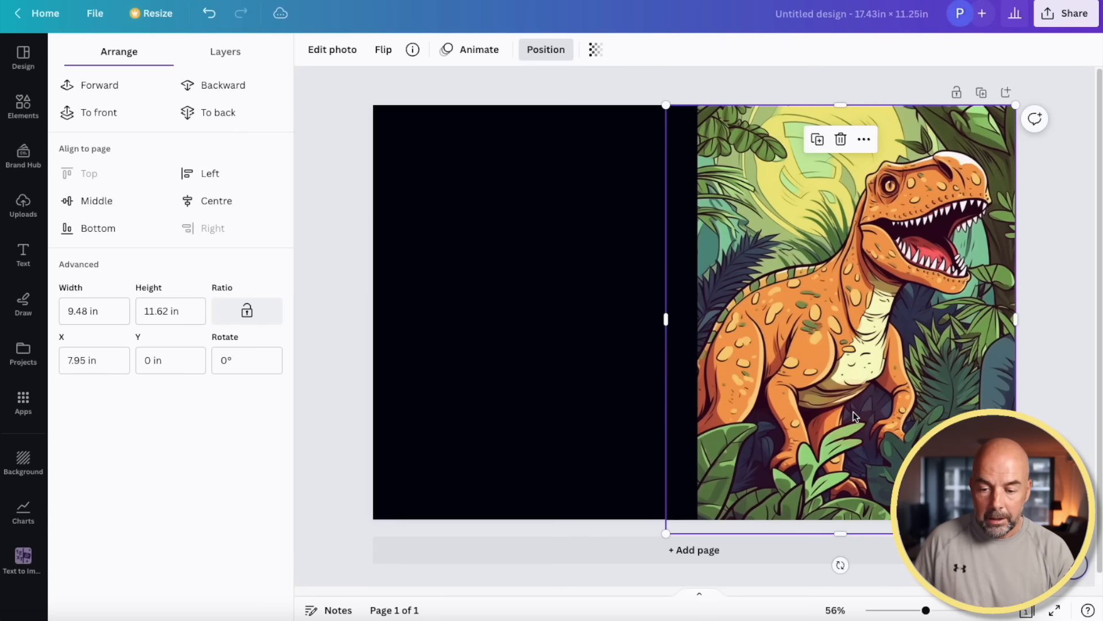
mouse_move(666, 533)
mouse_down()
mouse_move(682, 519)
mouse_move(670, 527)
mouse_up()
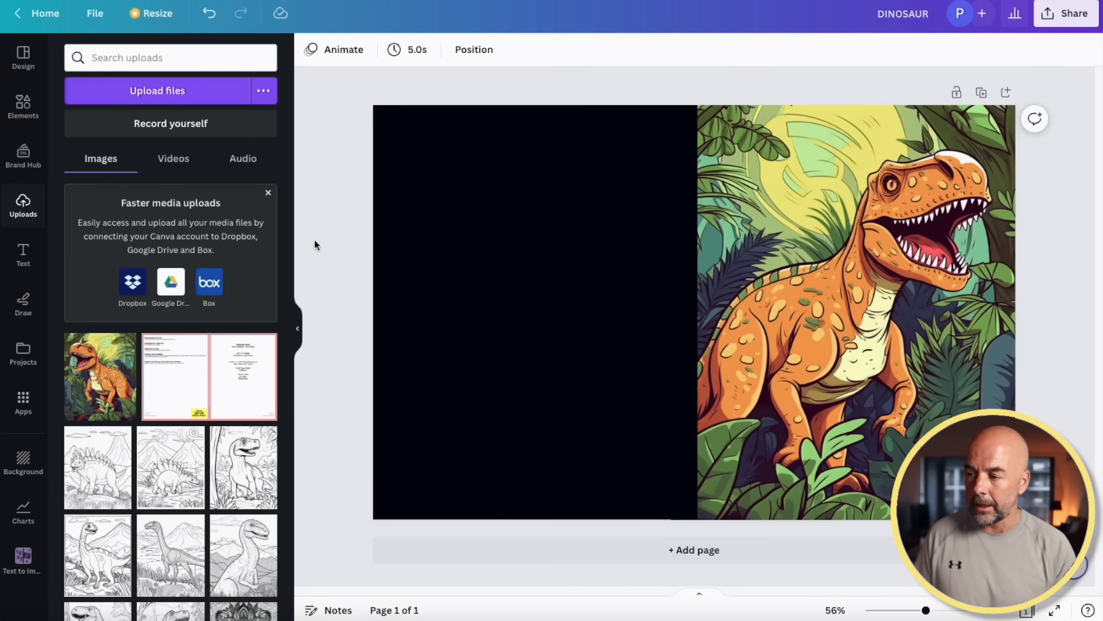
Add a subheading near the top of the front cover with the text DINOSAUR.
click(26, 252)
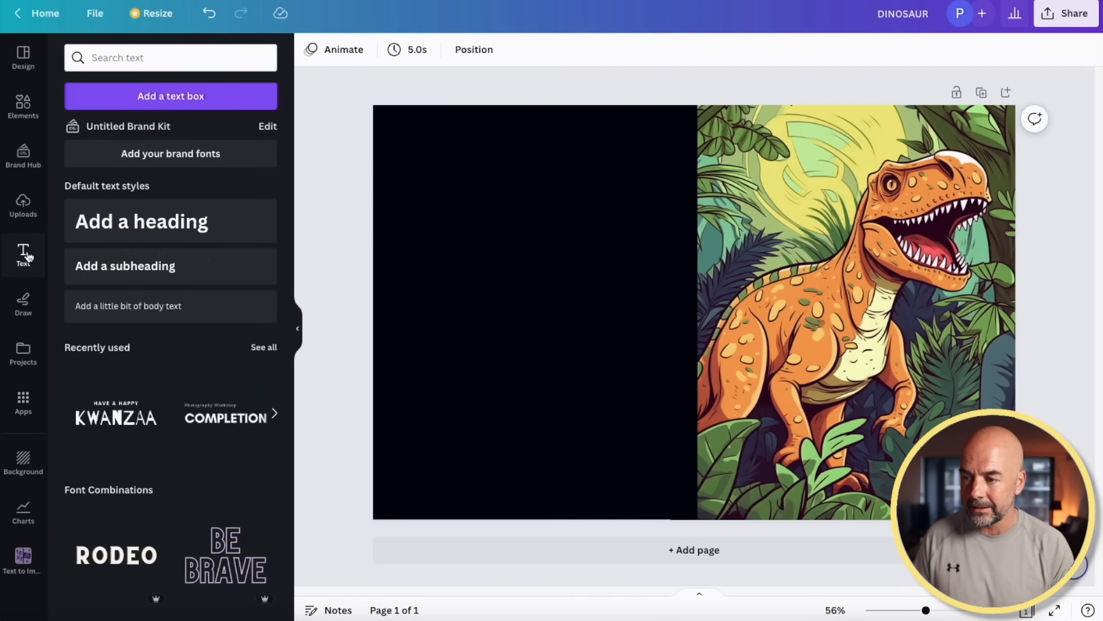
click(144, 278)
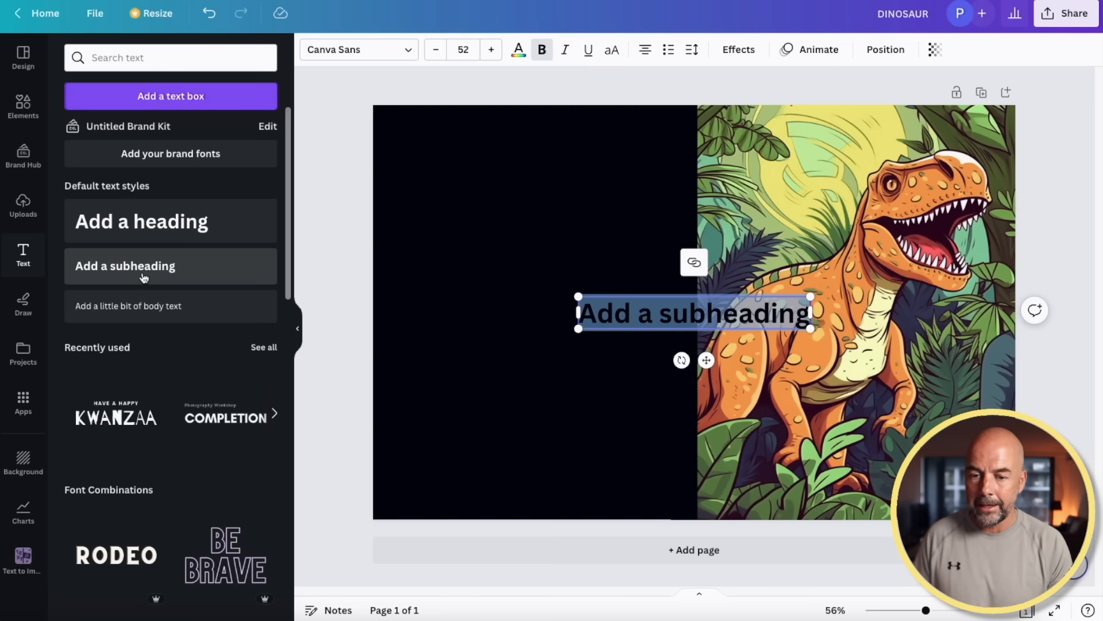
drag(706, 360, 871, 195)
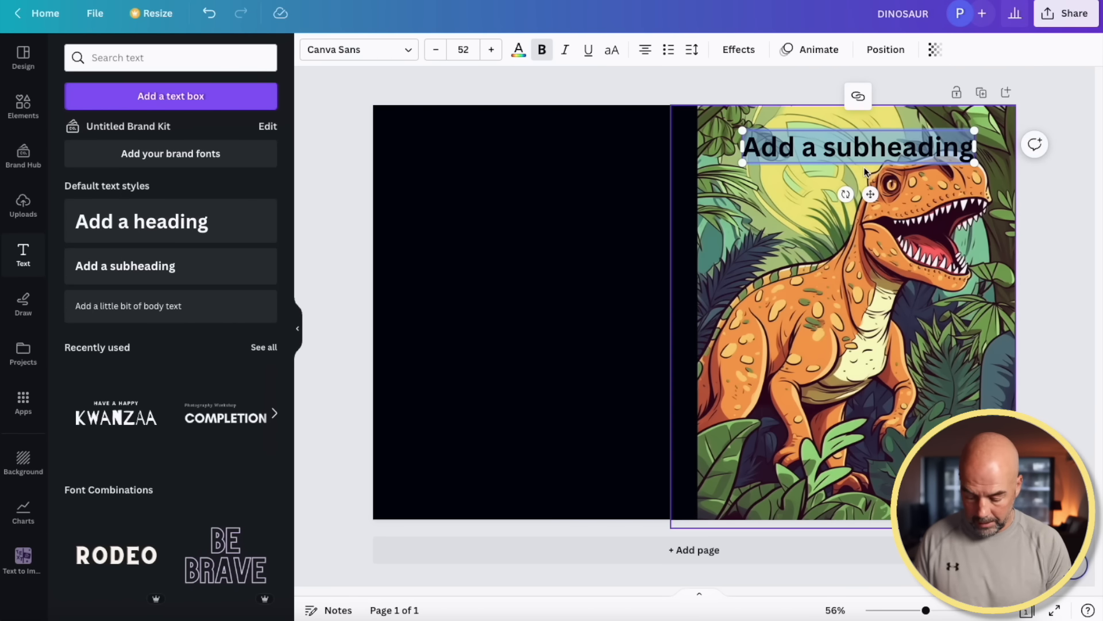
text(DINOSAUR)
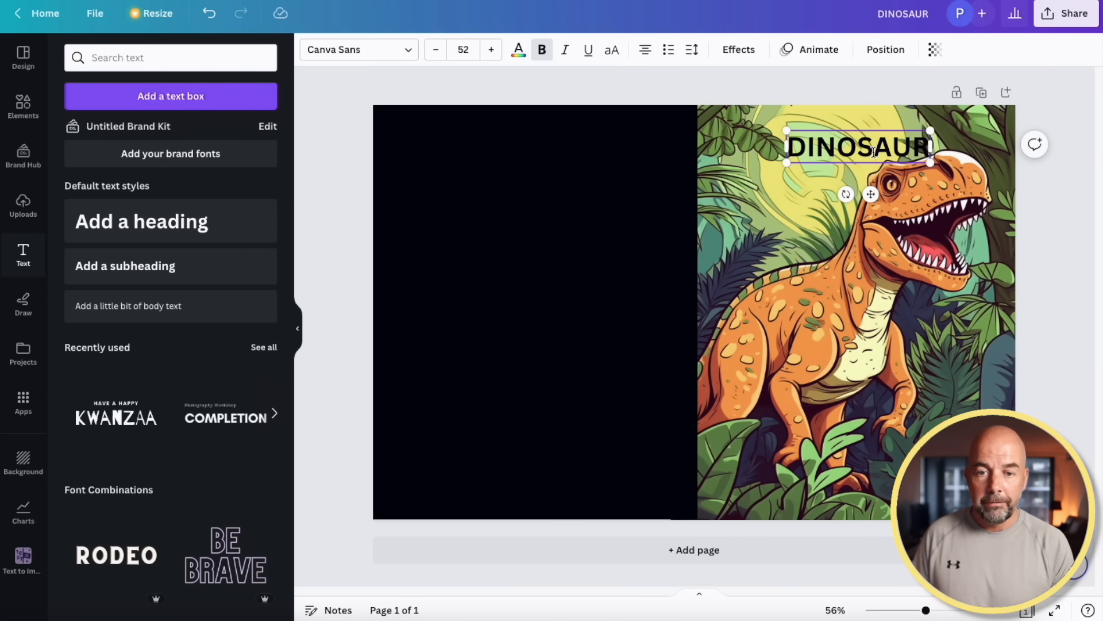
Change the DINOSAUR title's font to ZP Prehistoric Age and enlarge it to size 112 across the top of the front cover.
double_click(874, 151)
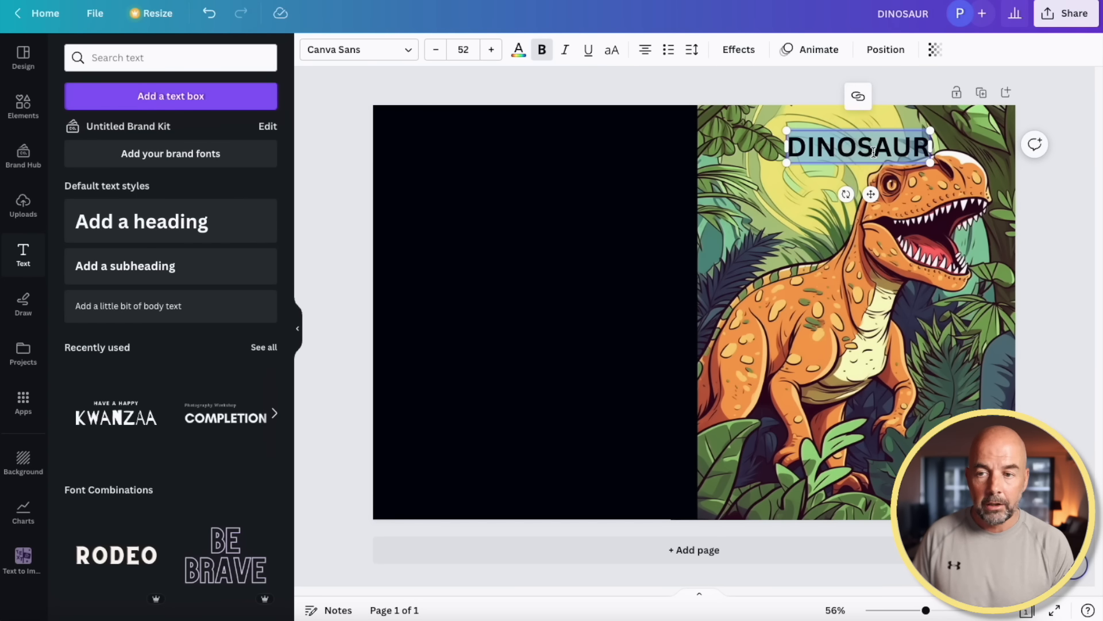
click(411, 52)
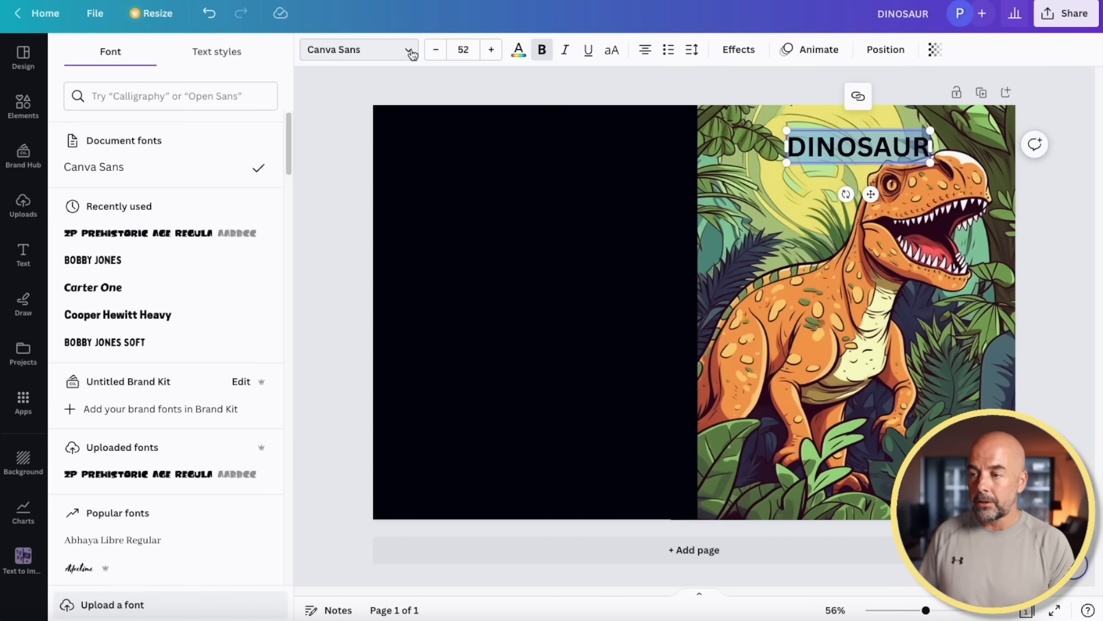
scroll(214, 392, down, 20)
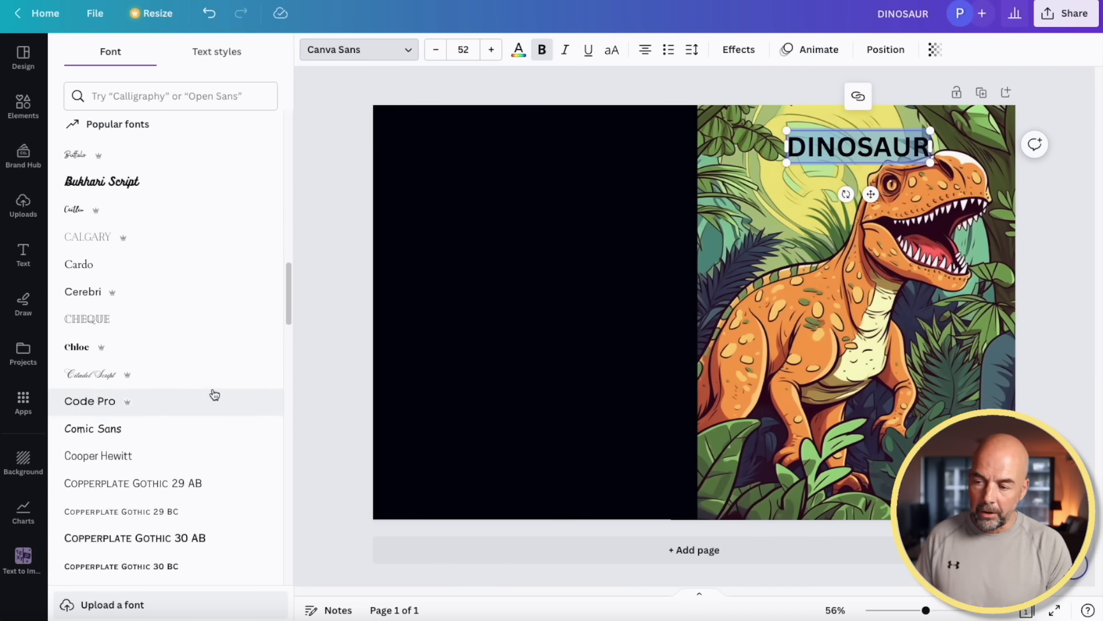
scroll(214, 394, up, 3)
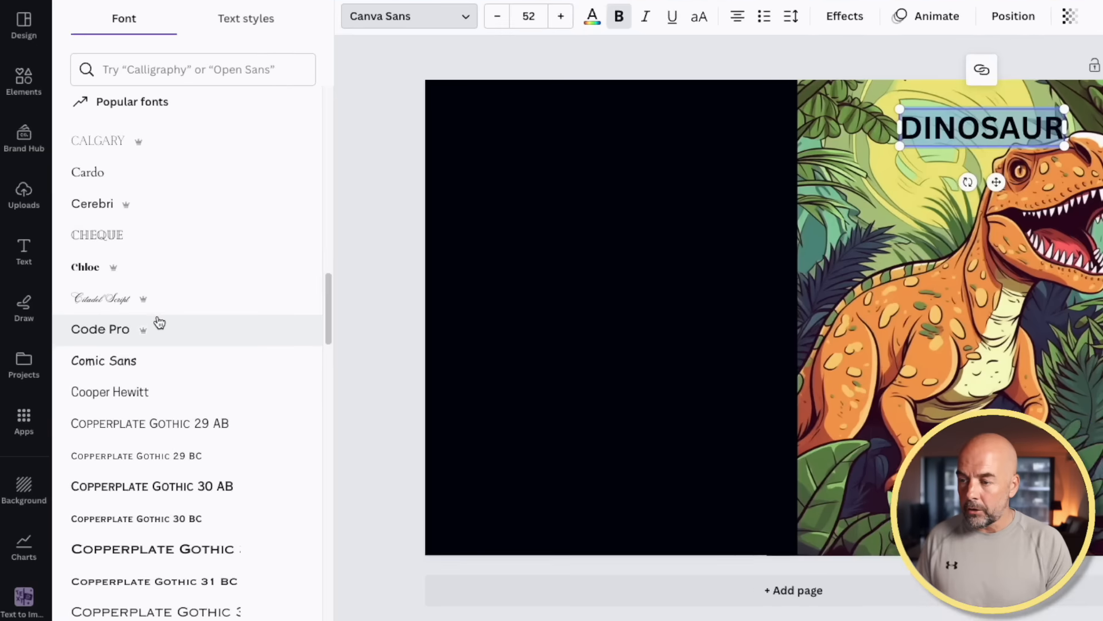
mouse_move(129, 298)
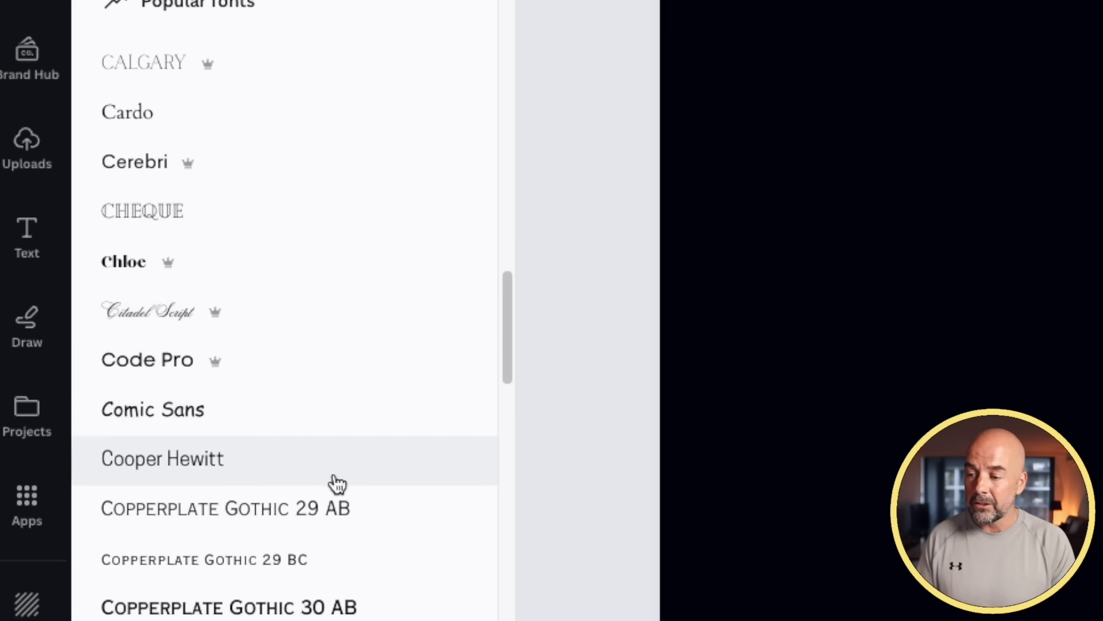
scroll(334, 483, down, 12)
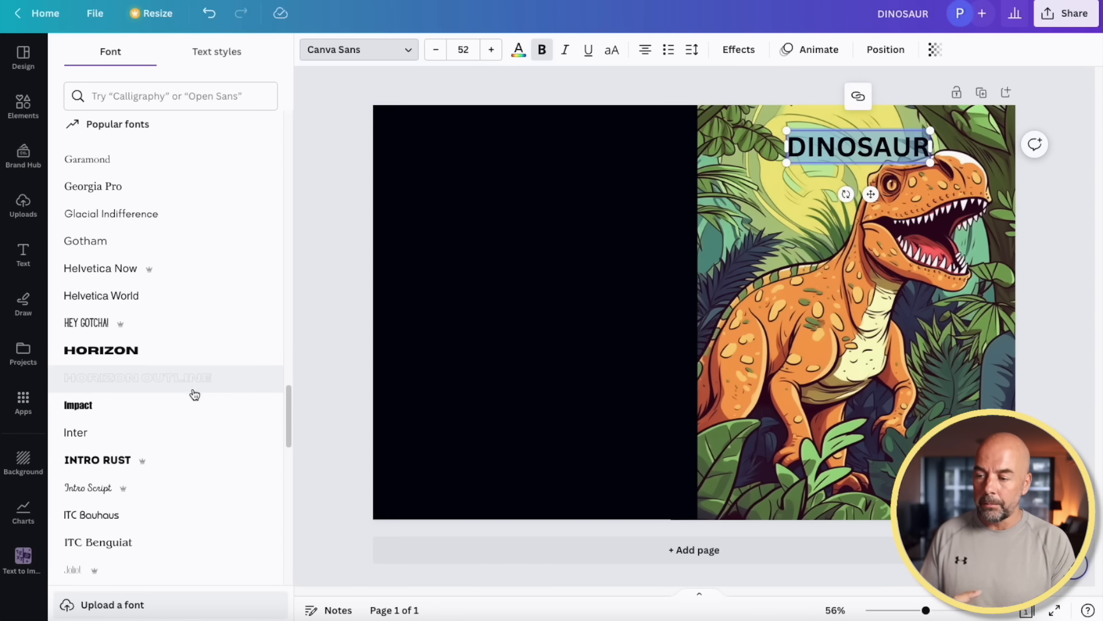
scroll(195, 391, down, 4)
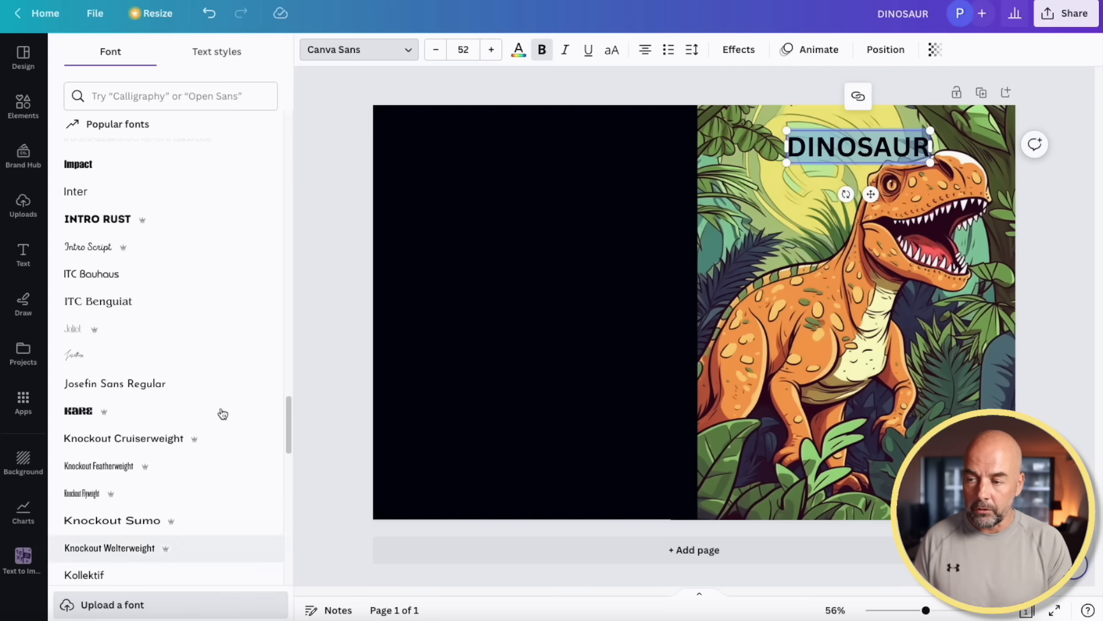
scroll(234, 318, up, 15)
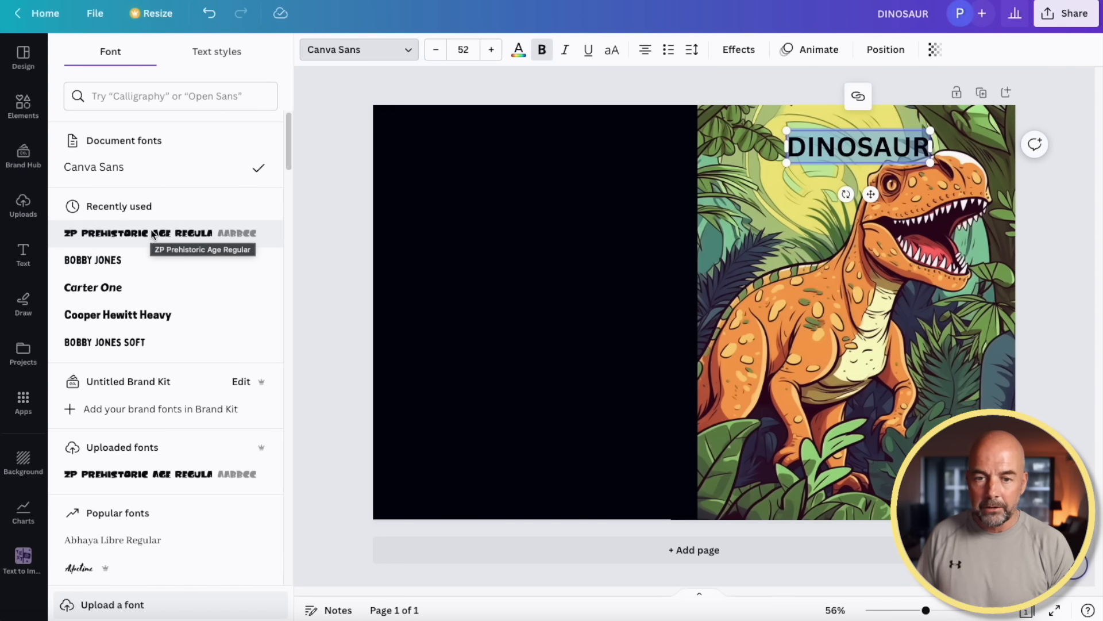
click(152, 235)
drag(922, 163, 1054, 241)
drag(990, 159, 926, 140)
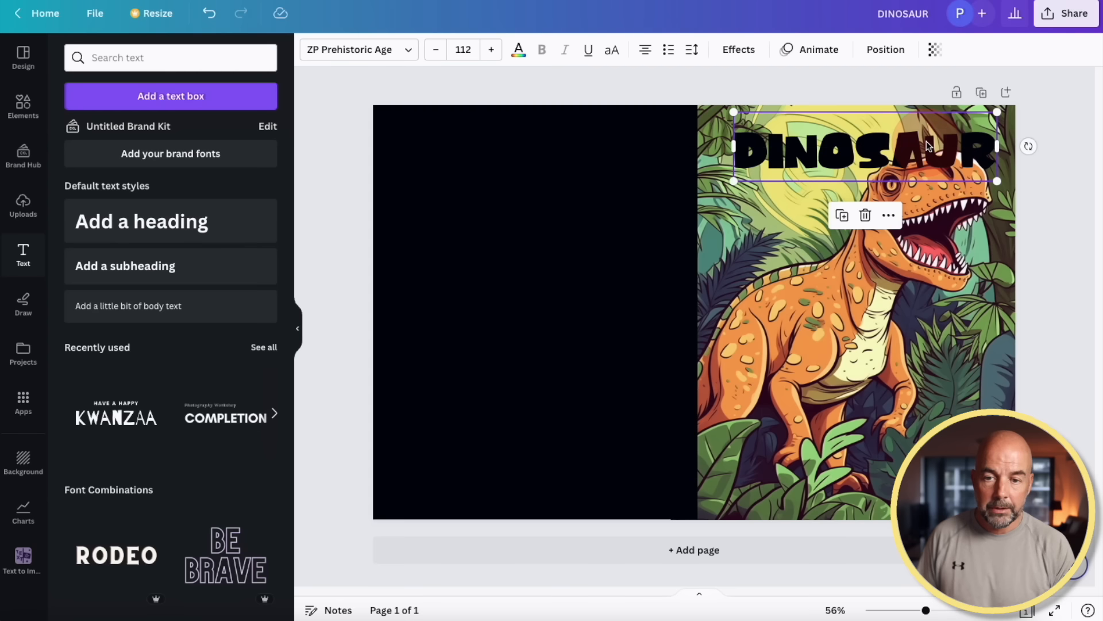
Recolour the DINOSAUR title text to off-white #F8F5F5.
double_click(873, 150)
click(518, 51)
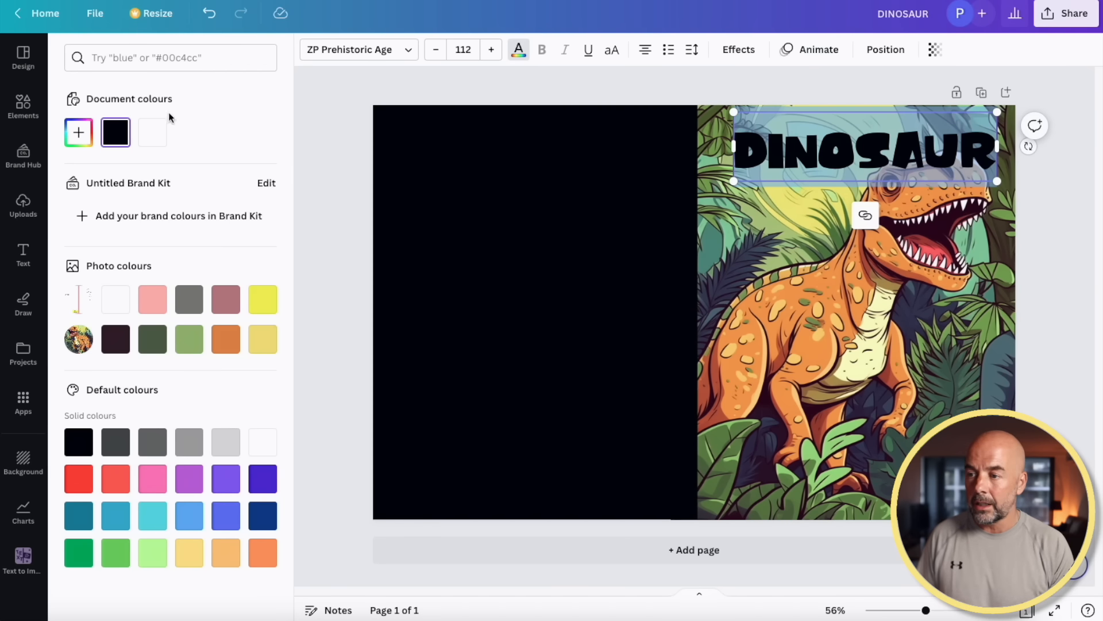
click(78, 133)
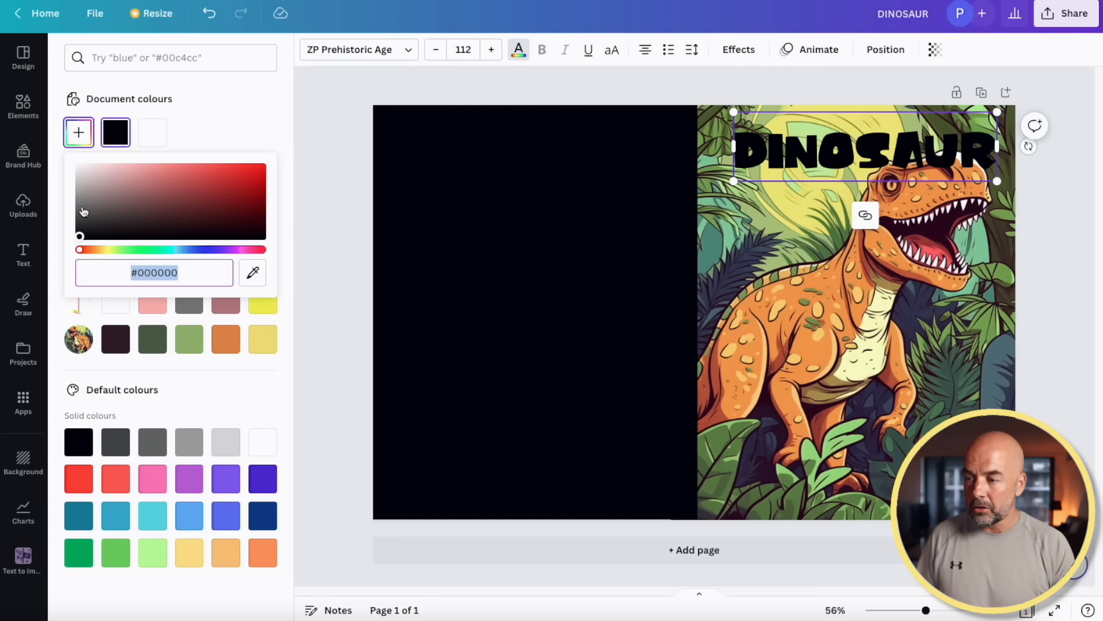
drag(79, 235, 79, 164)
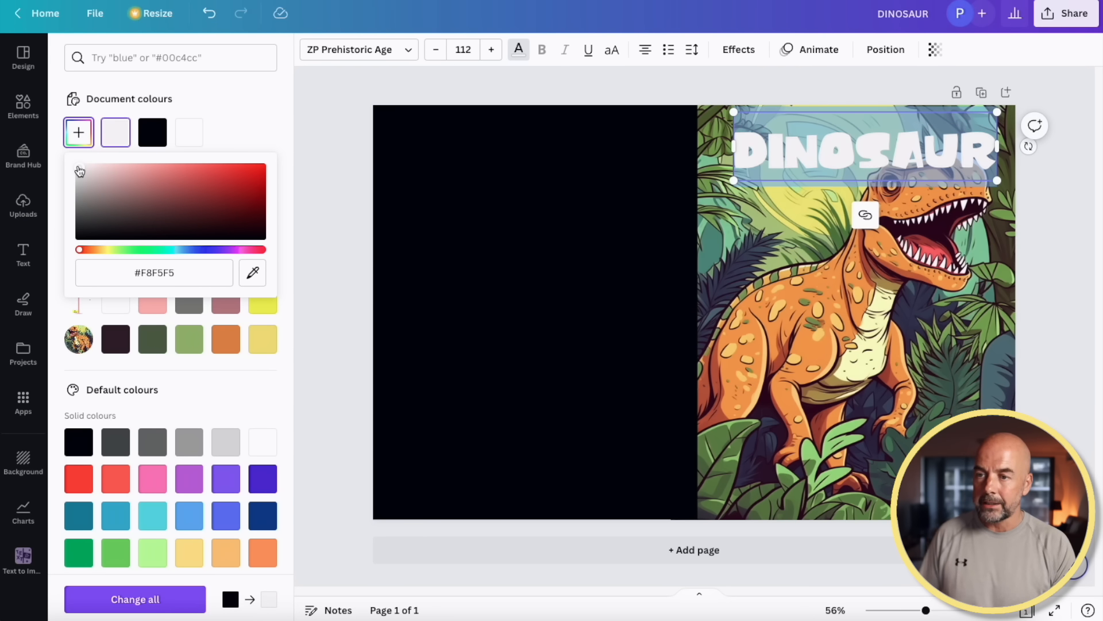
Apply an Outline effect to the DINOSAUR title with black colour and a thickness of 61.
click(745, 54)
click(247, 237)
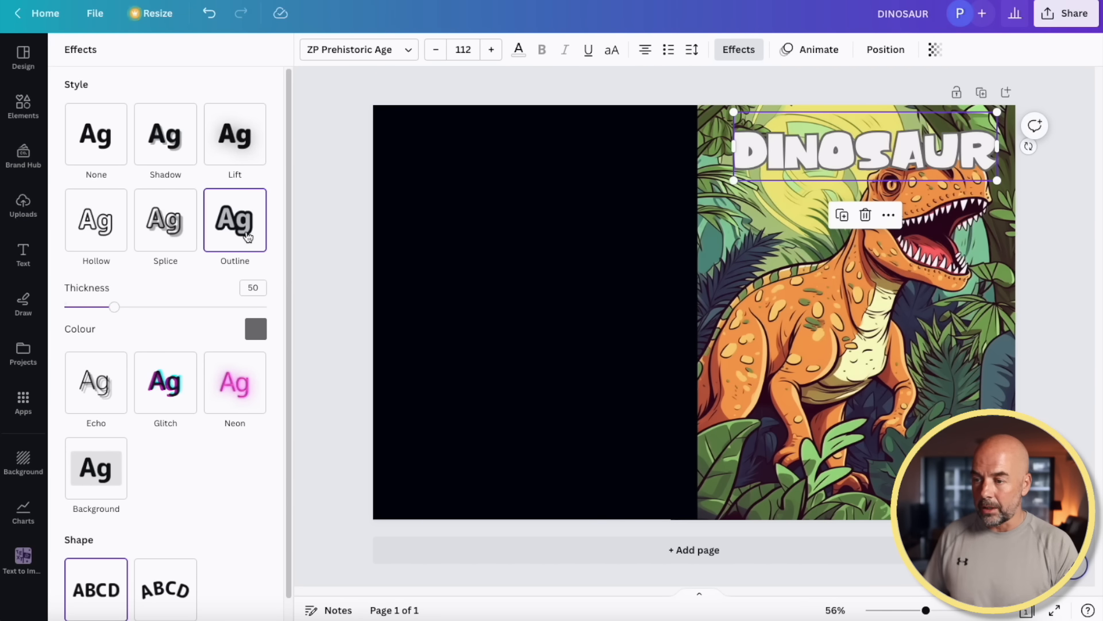
click(259, 331)
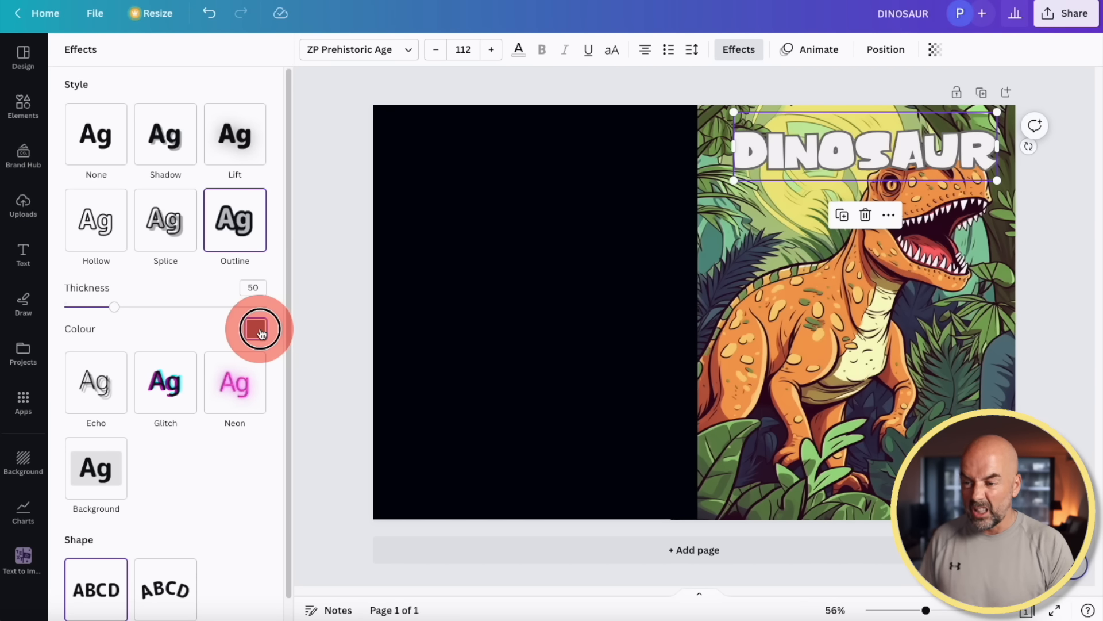
click(108, 401)
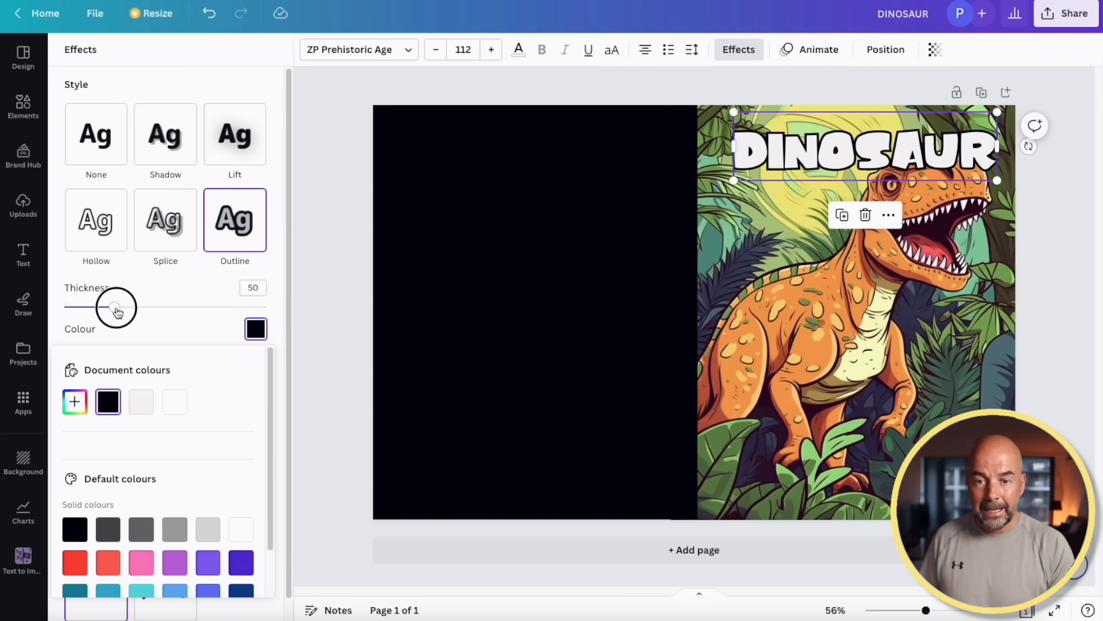
drag(117, 312, 120, 313)
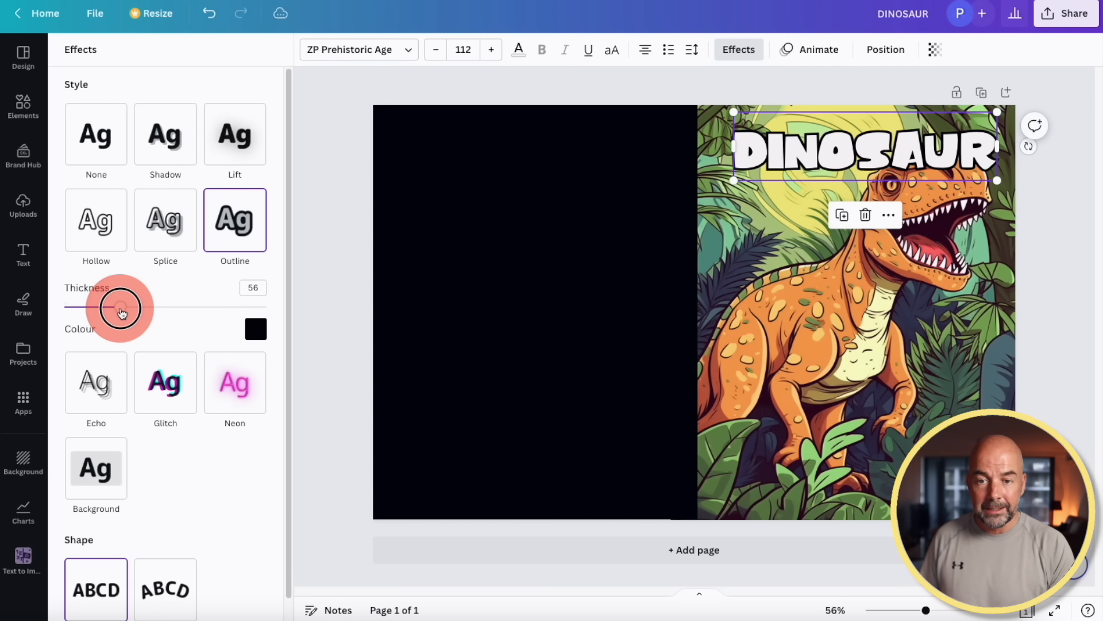
drag(122, 312, 123, 312)
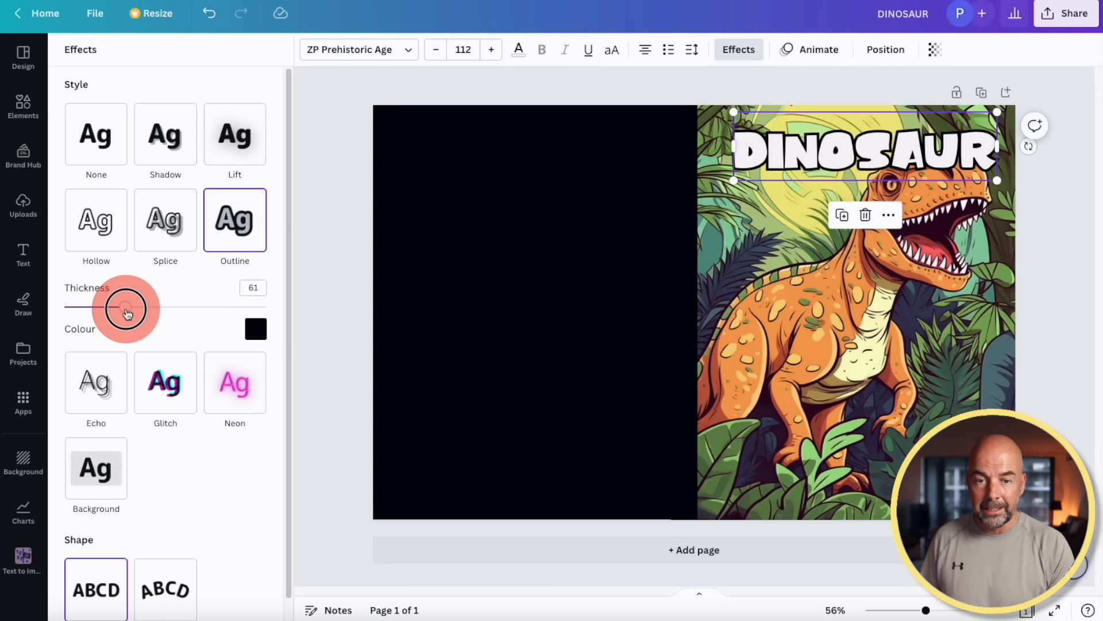
click(803, 191)
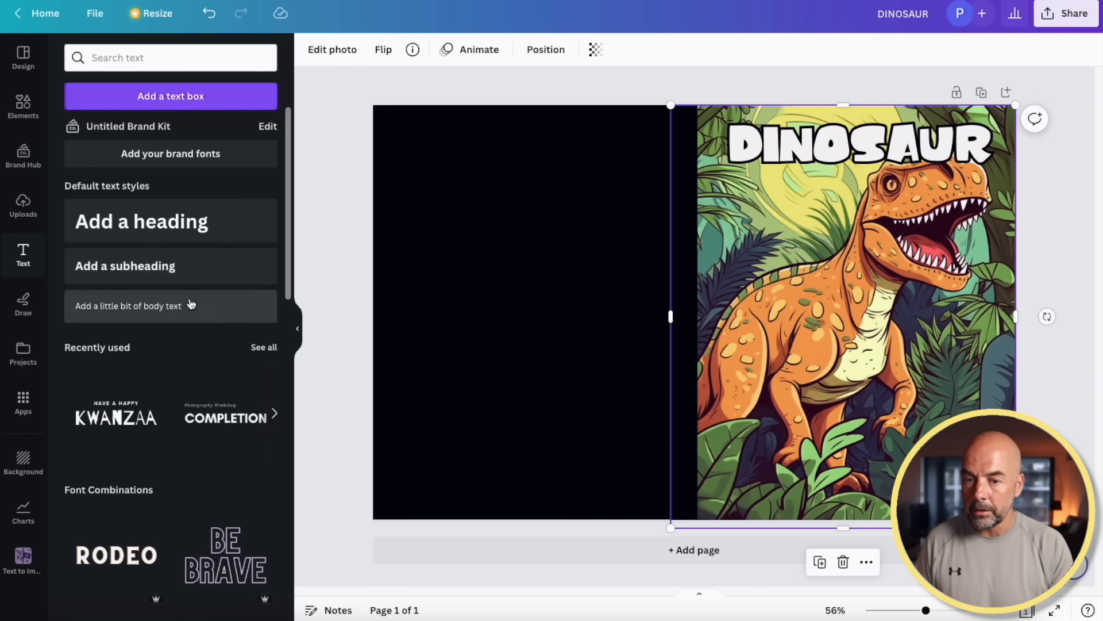
Add a subheading with the text COLORING just beneath the DINOSAUR title and set its font to Bobby Jones.
click(196, 271)
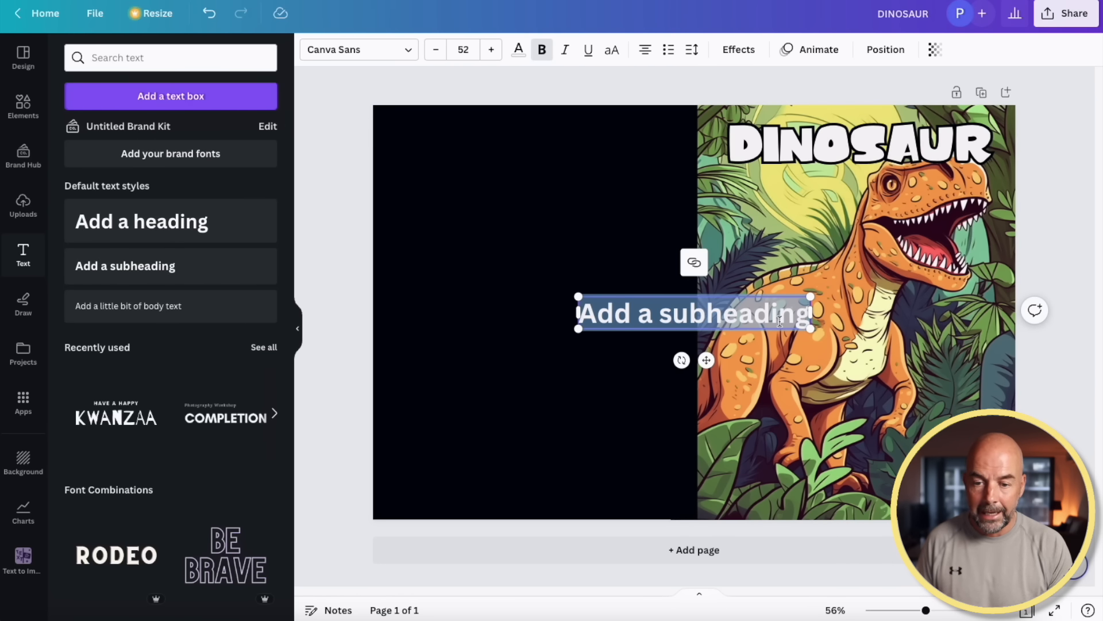
text(COLORING)
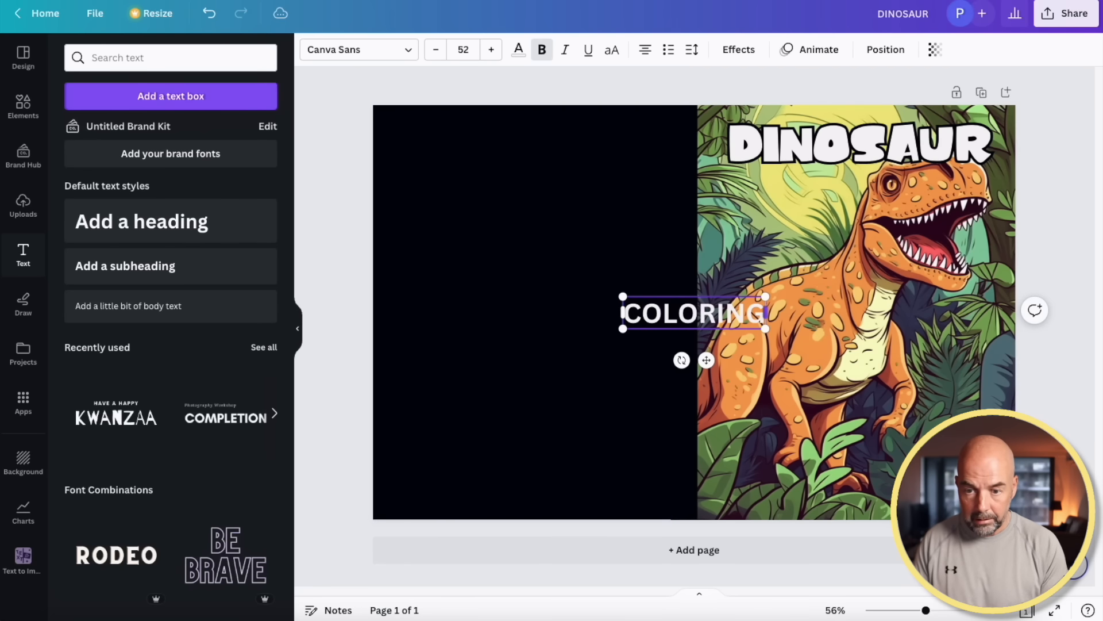
drag(708, 313, 816, 180)
double_click(816, 180)
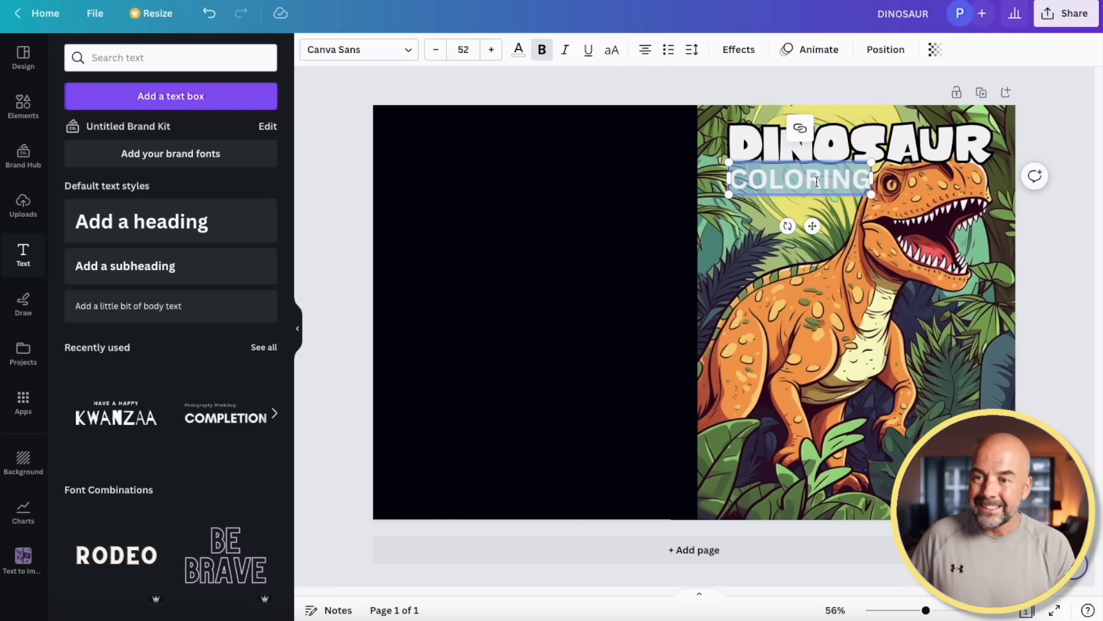
click(406, 50)
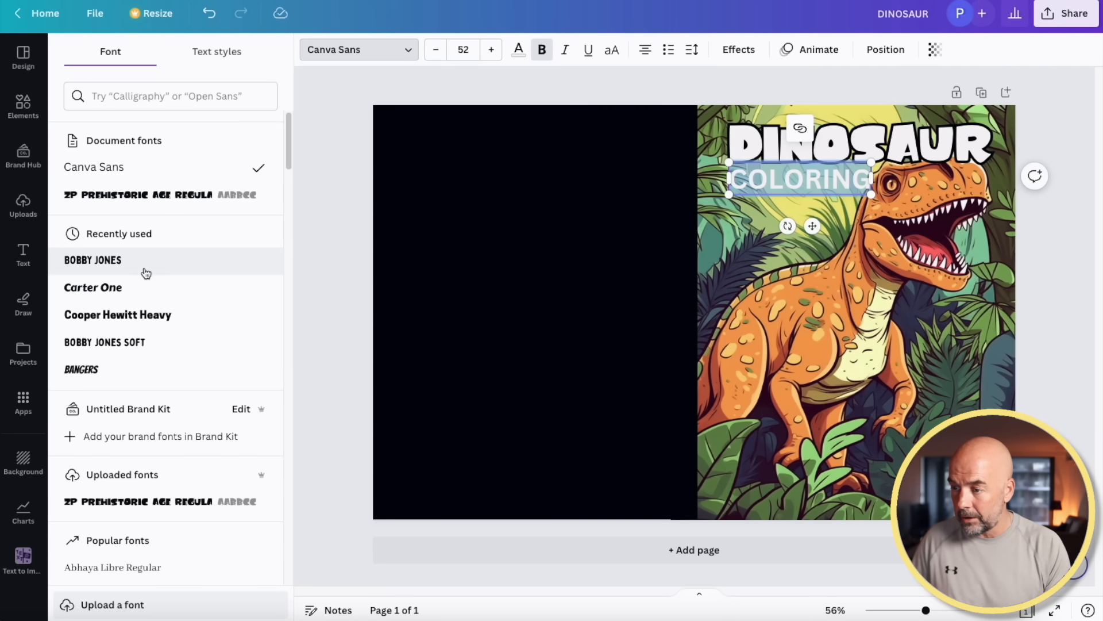
click(113, 265)
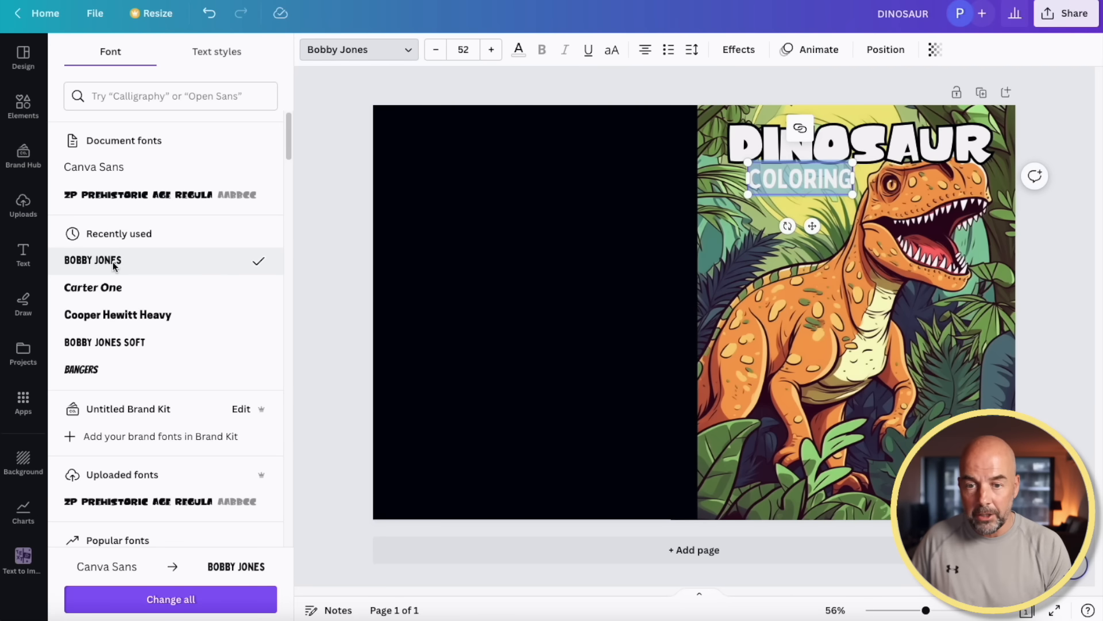
Give the COLORING text a black Outline effect with thickness 58 and enlarge it to size 57.6.
click(518, 49)
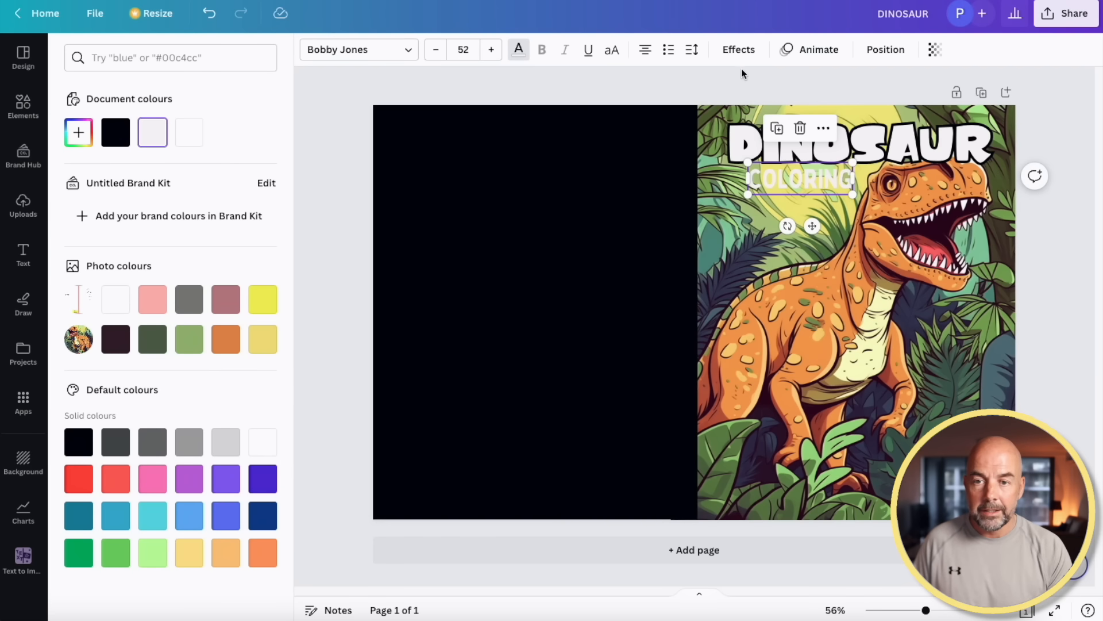
click(741, 51)
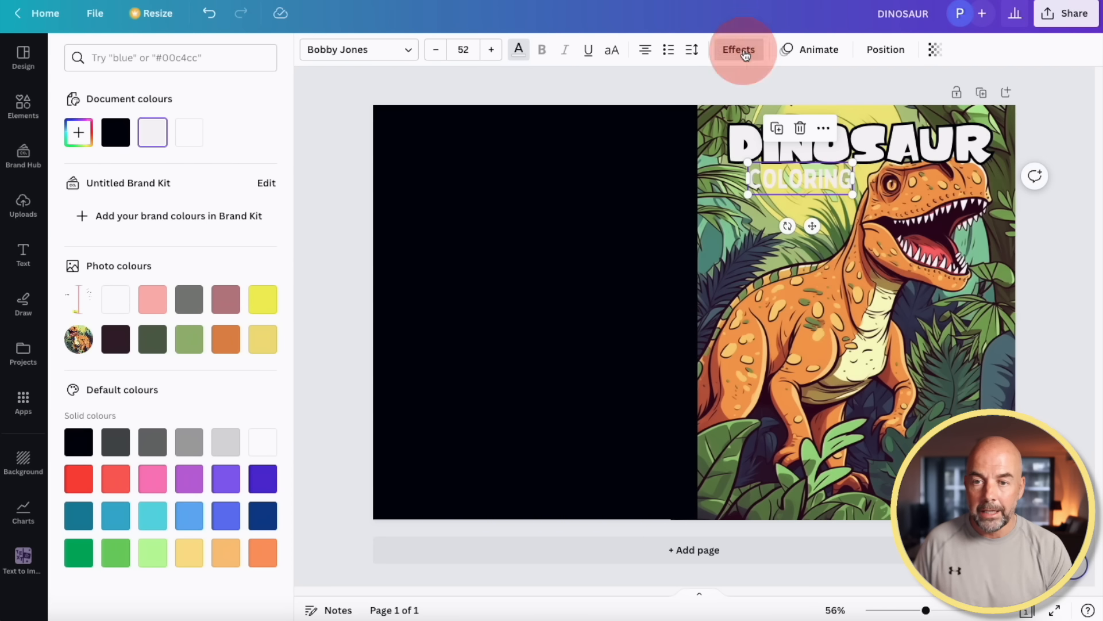
click(242, 226)
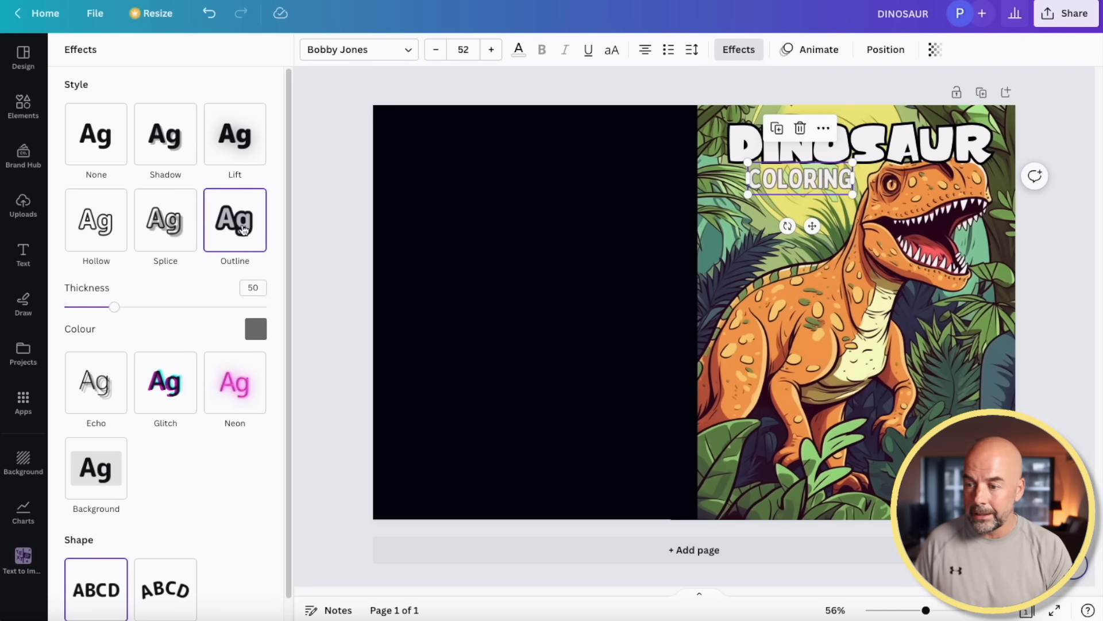
click(255, 328)
click(114, 308)
drag(115, 310, 123, 311)
drag(812, 226, 856, 206)
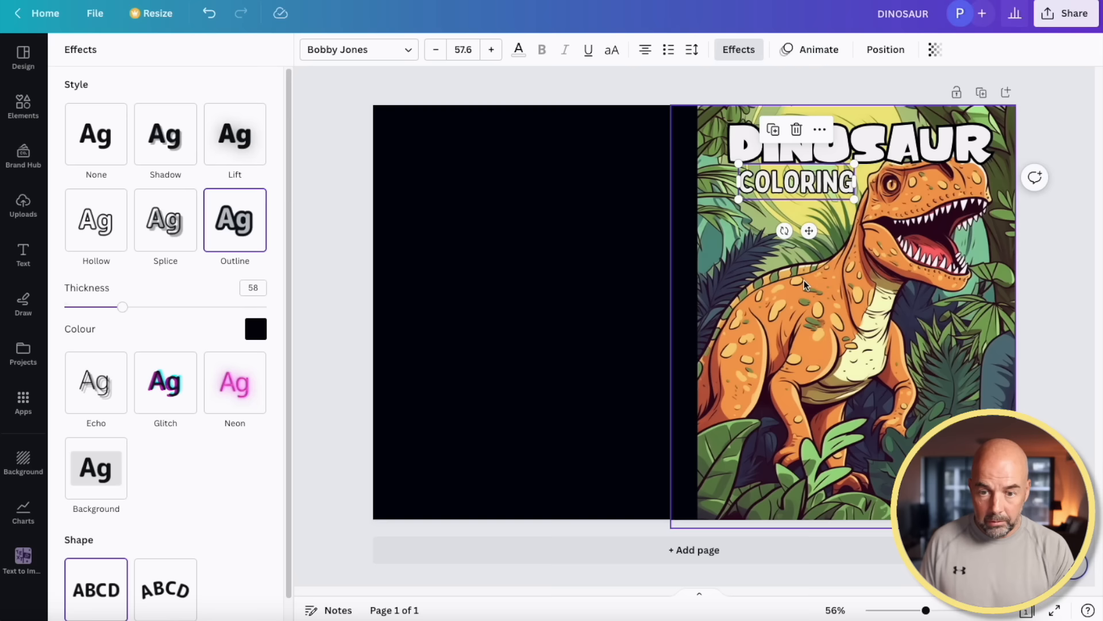
Duplicate the COLORING text directly below itself and change the copy's text to BOOK.
alt+drag(805, 185, 807, 211)
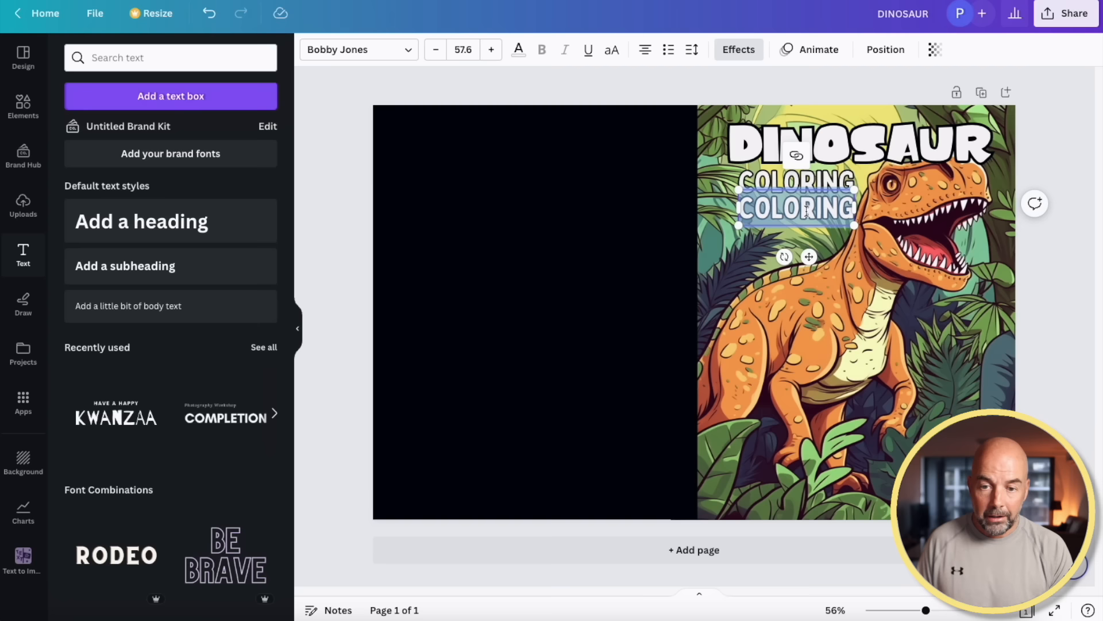
text(BOO)
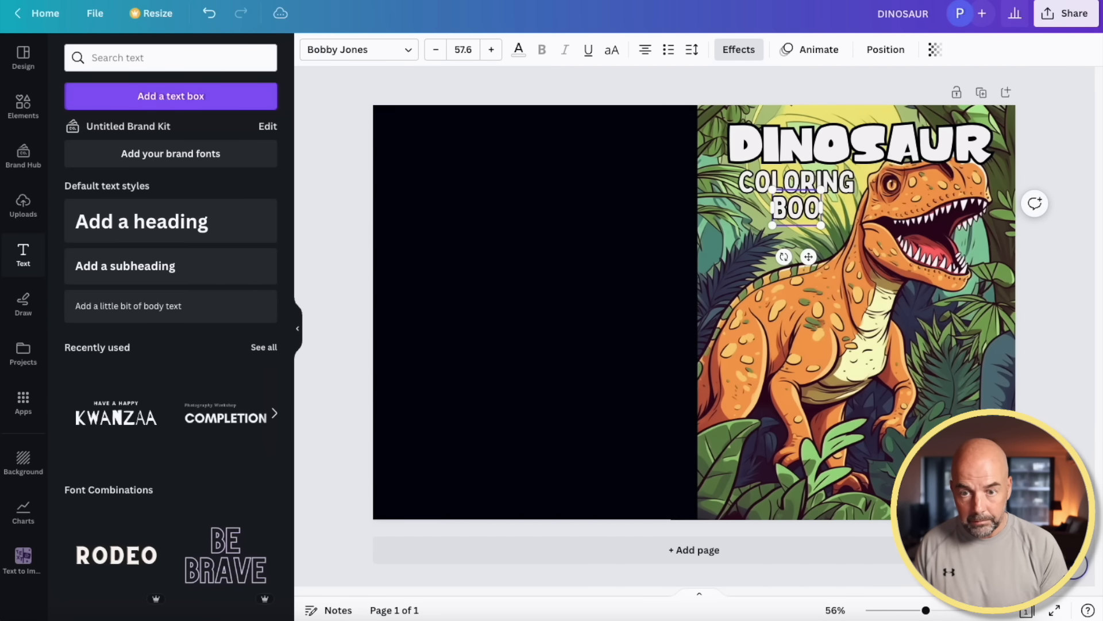
text(K)
click(1042, 397)
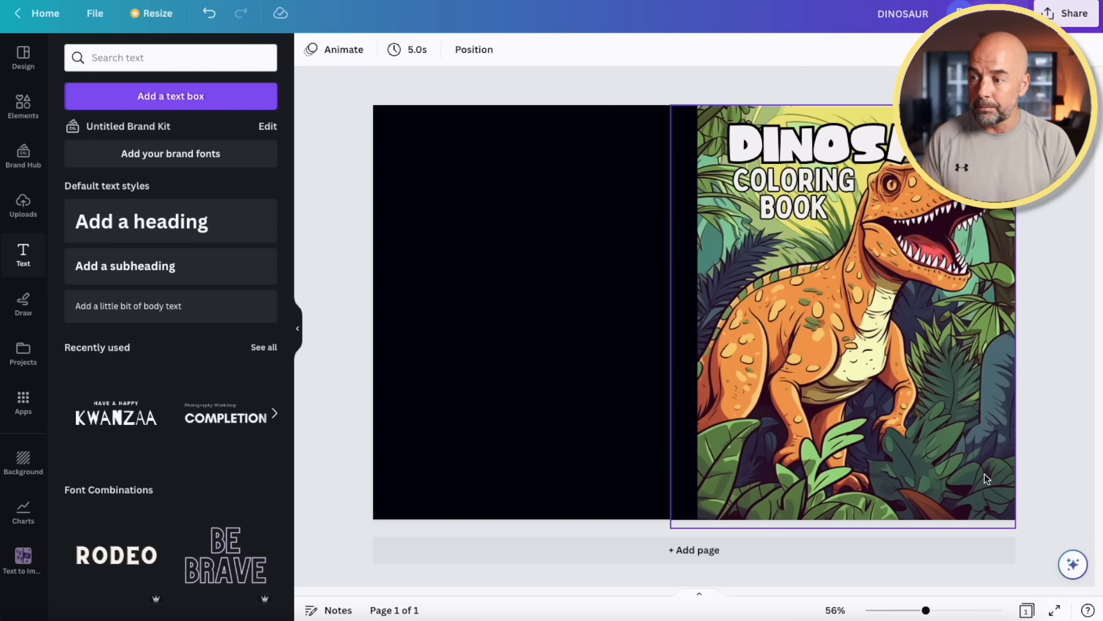
Add a cloud shape to the design and place it over the bottom-right corner of the front cover.
click(29, 113)
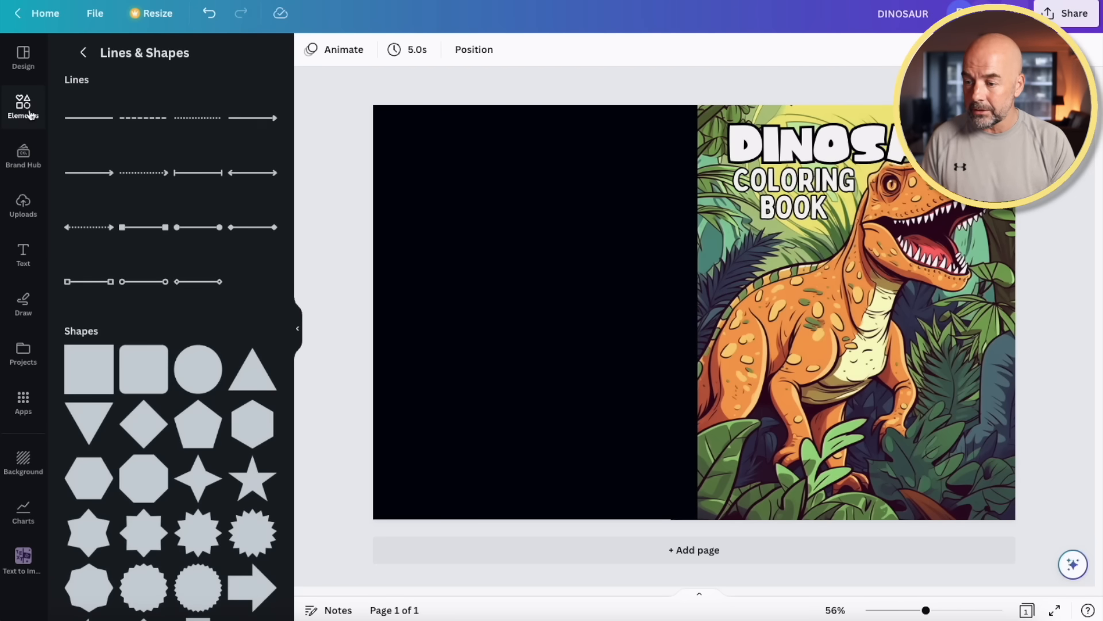
scroll(212, 494, down, 3)
scroll(213, 493, down, 2)
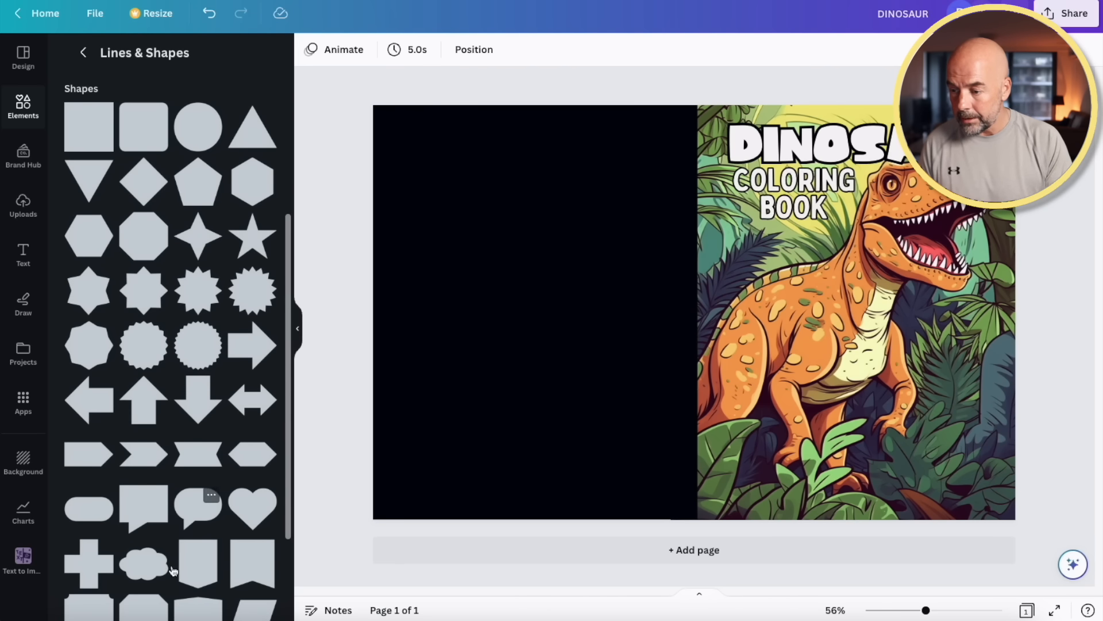
click(149, 566)
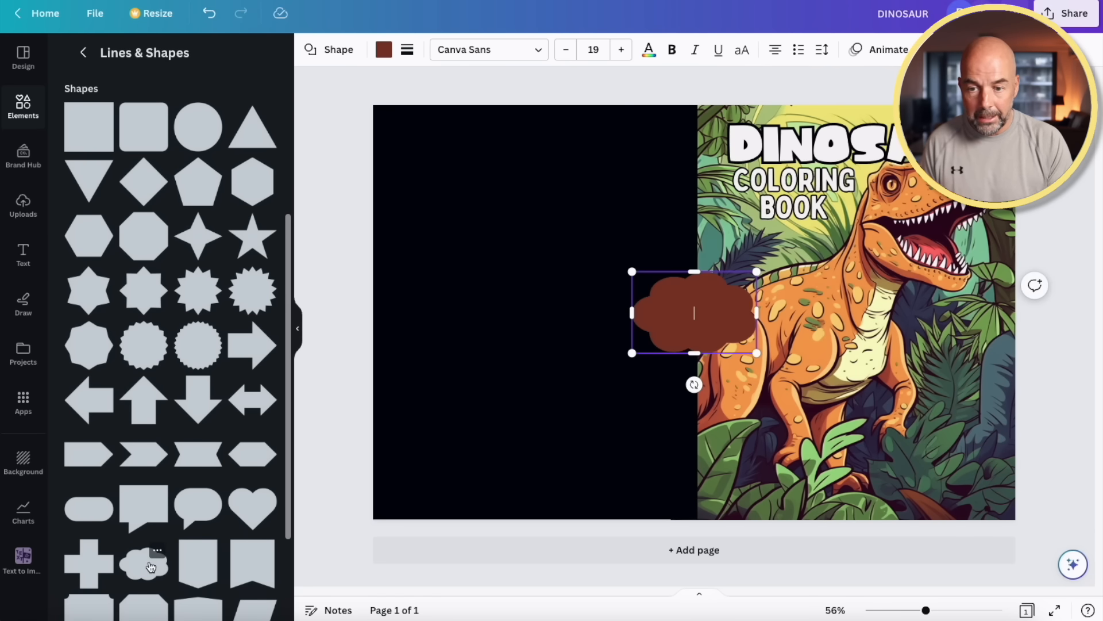
drag(710, 315, 1001, 488)
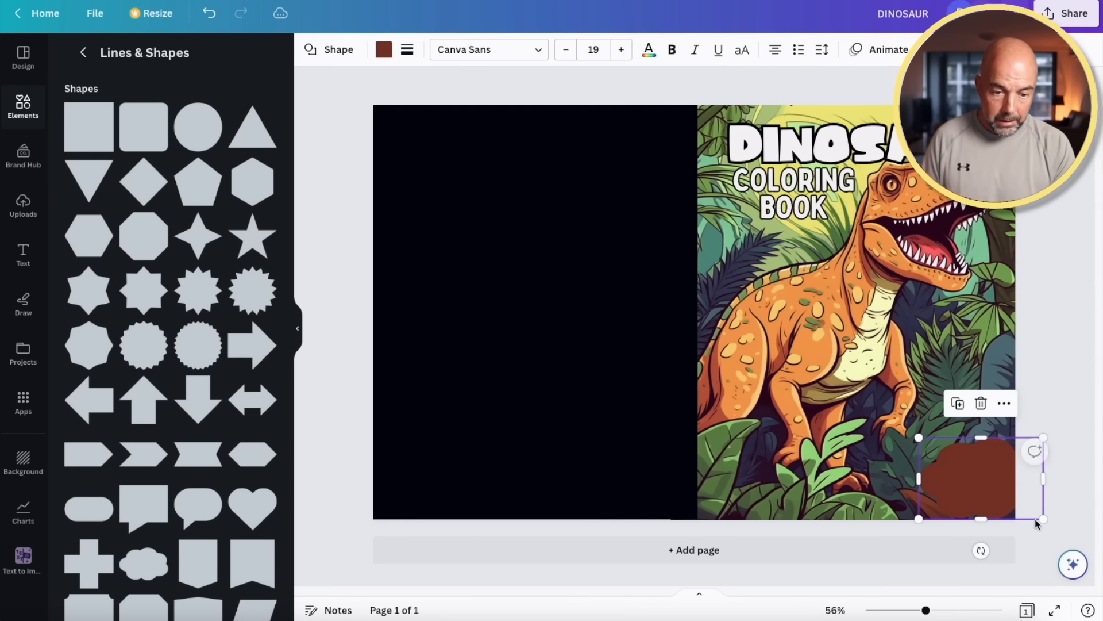
Recolour the cloud shape light orange, make it slightly taller and adjust its position in the cover's corner.
click(387, 55)
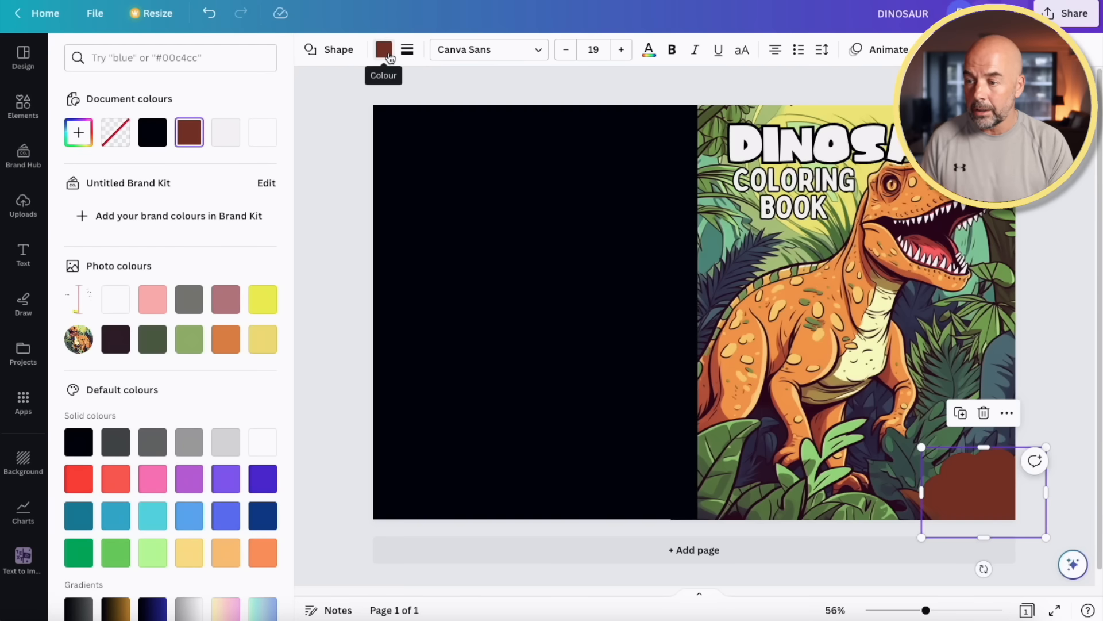
click(226, 552)
drag(985, 447, 984, 436)
drag(976, 481, 979, 492)
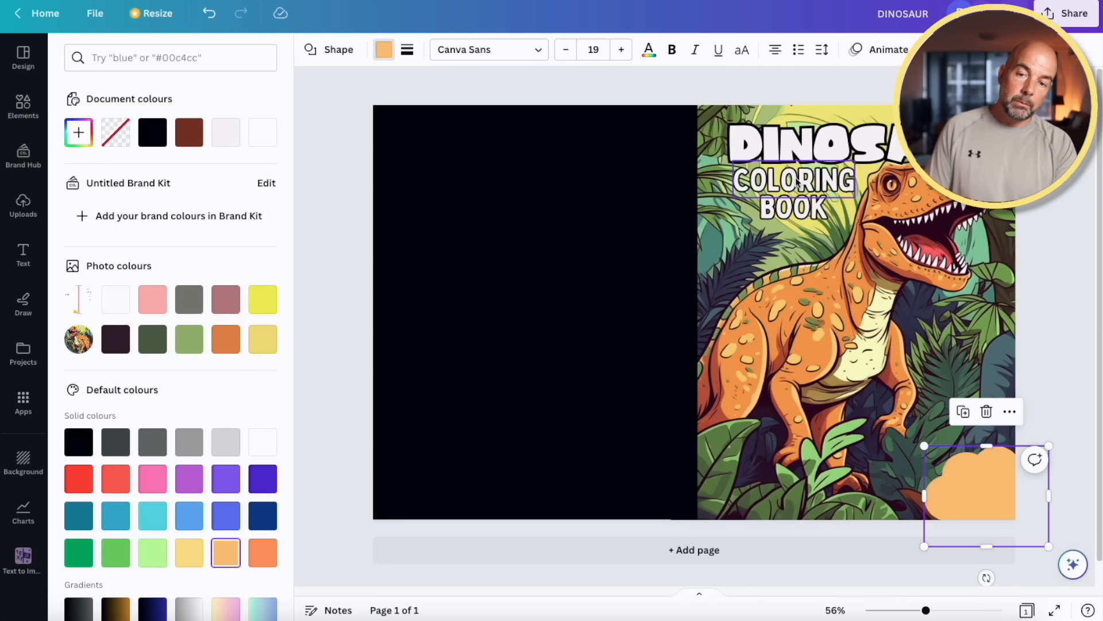
Duplicate the COLORING text onto the cloud shape and change the copy's text to AGE.
key(alt)
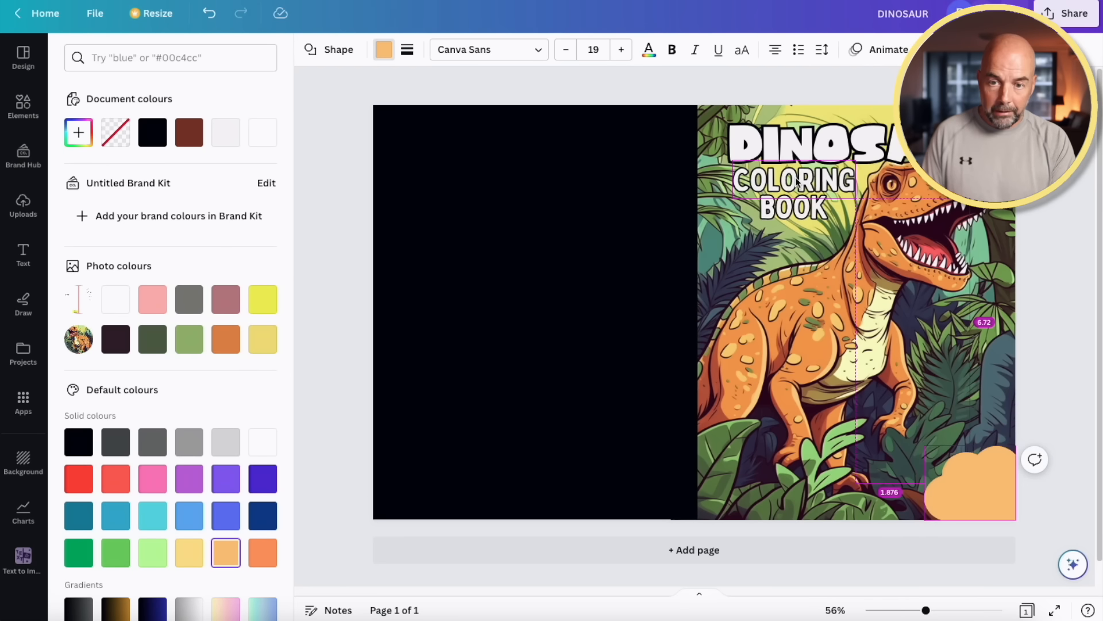
click(796, 183)
drag(796, 182, 983, 476)
double_click(983, 476)
text(A)
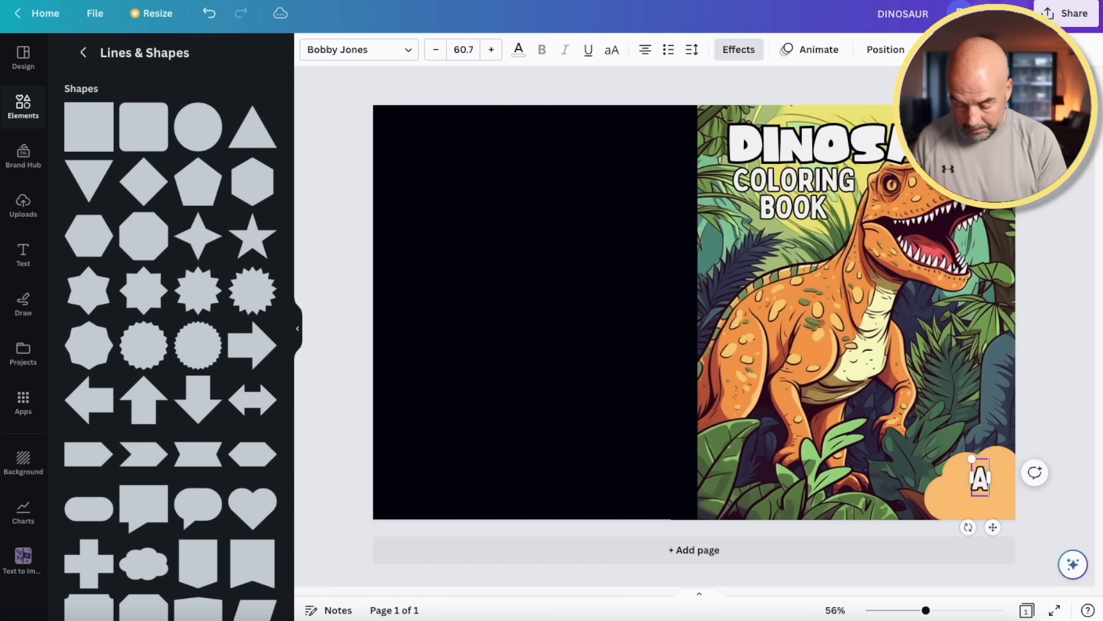
text(GE)
Resize the AGE text to 53.3, duplicate it directly below and change the copy's text to 8-12.
mouse_move(1001, 497)
mouse_down()
mouse_move(985, 484)
mouse_move(985, 503)
mouse_up()
double_click(983, 500)
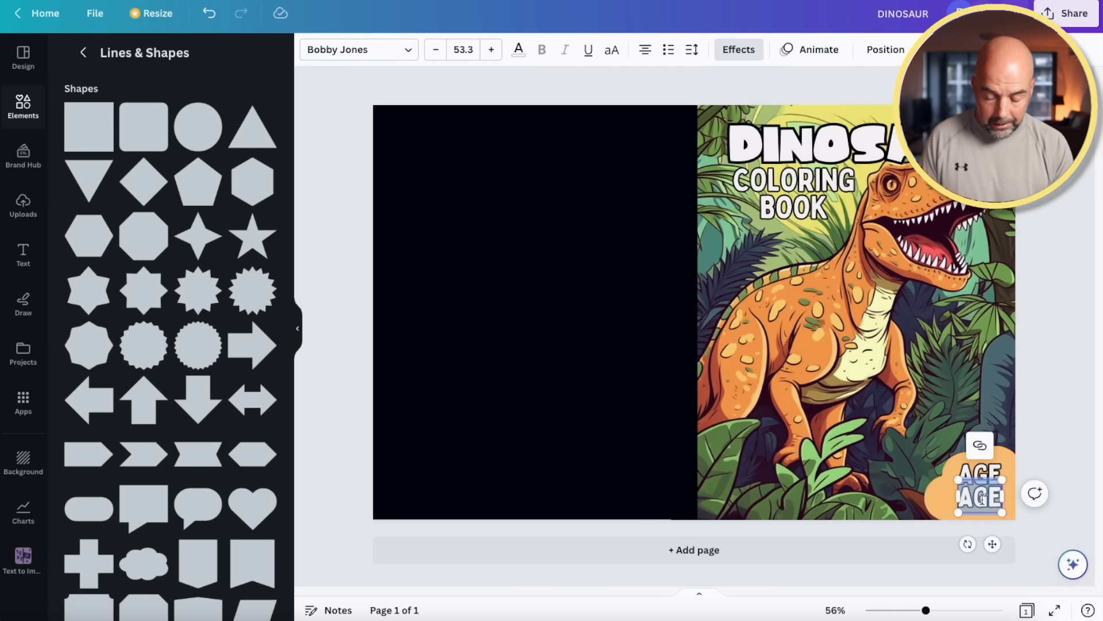
text(8-12)
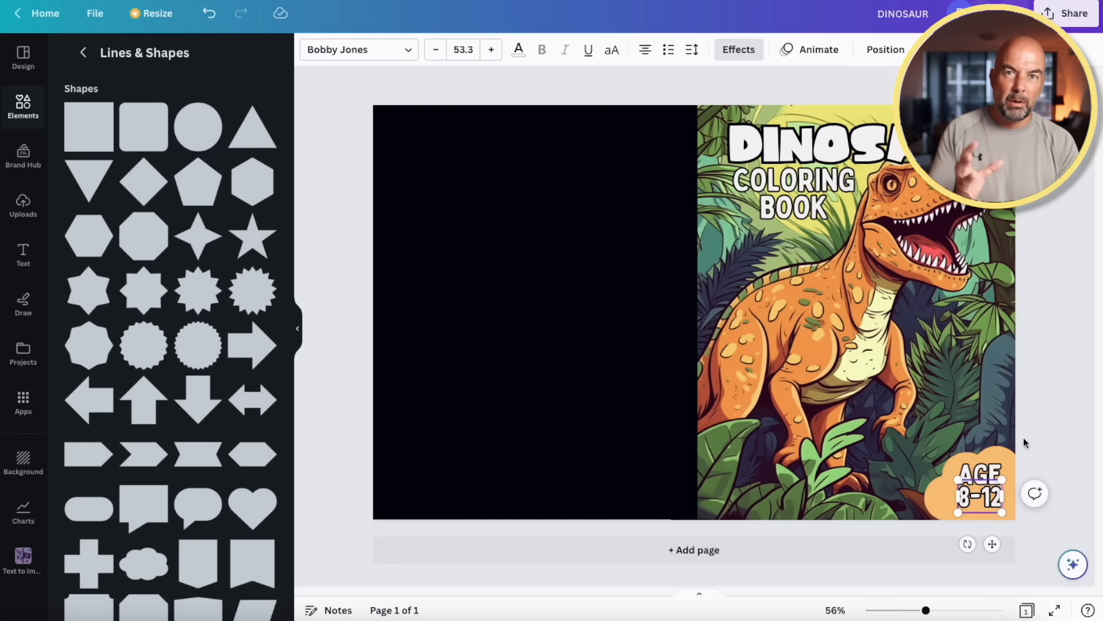
click(1037, 456)
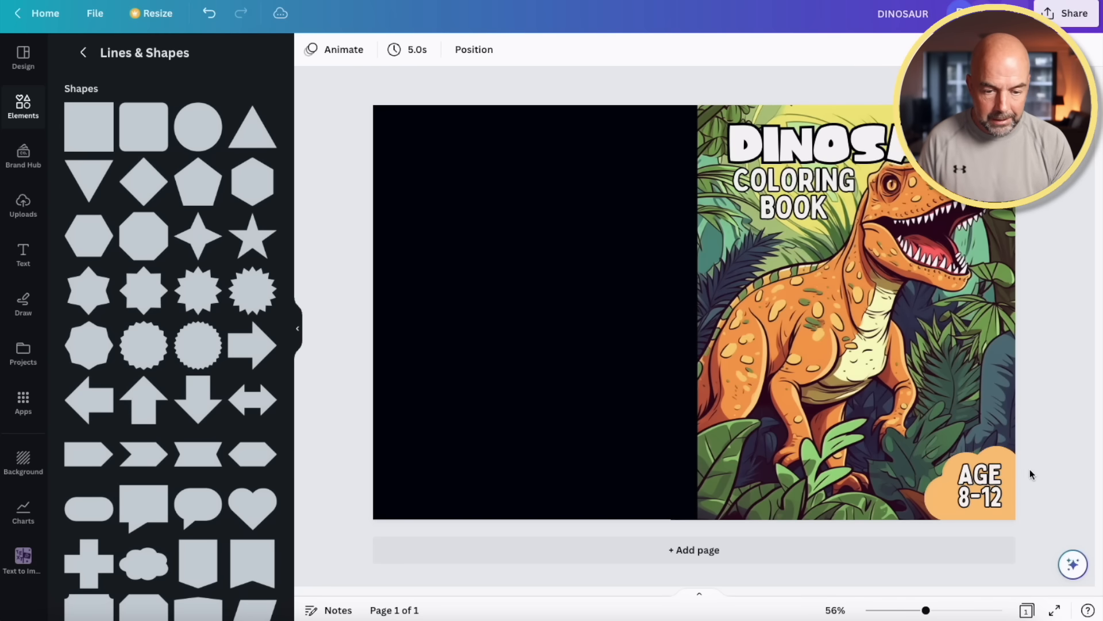
Tilt the cloud shape slightly counter-clockwise and lower the dinosaur cover image's transparency setting to 21.
click(988, 499)
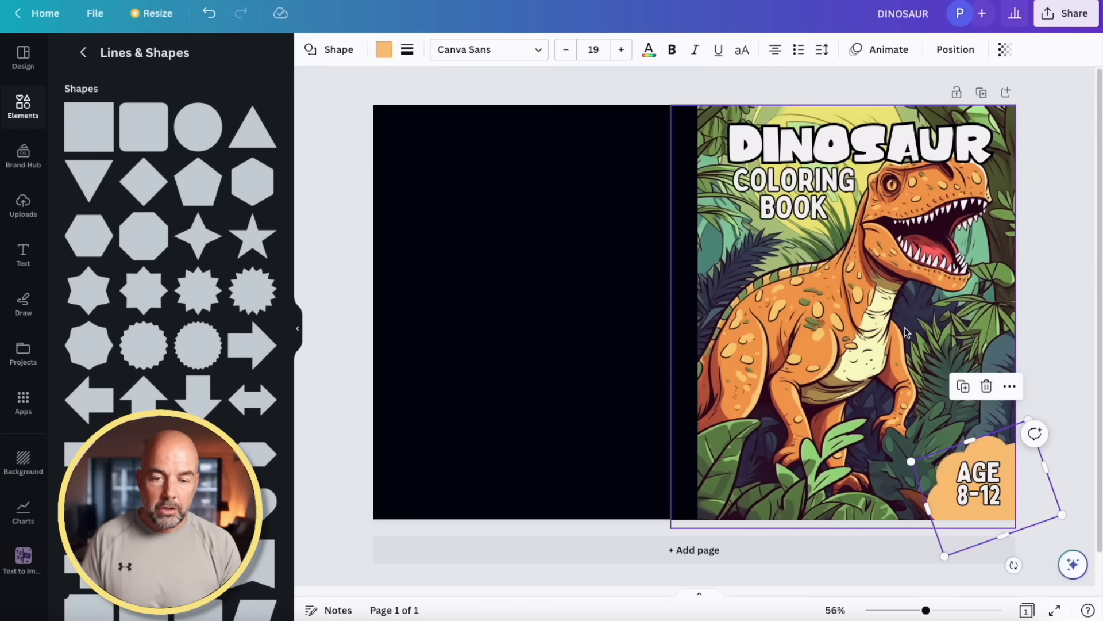
click(890, 297)
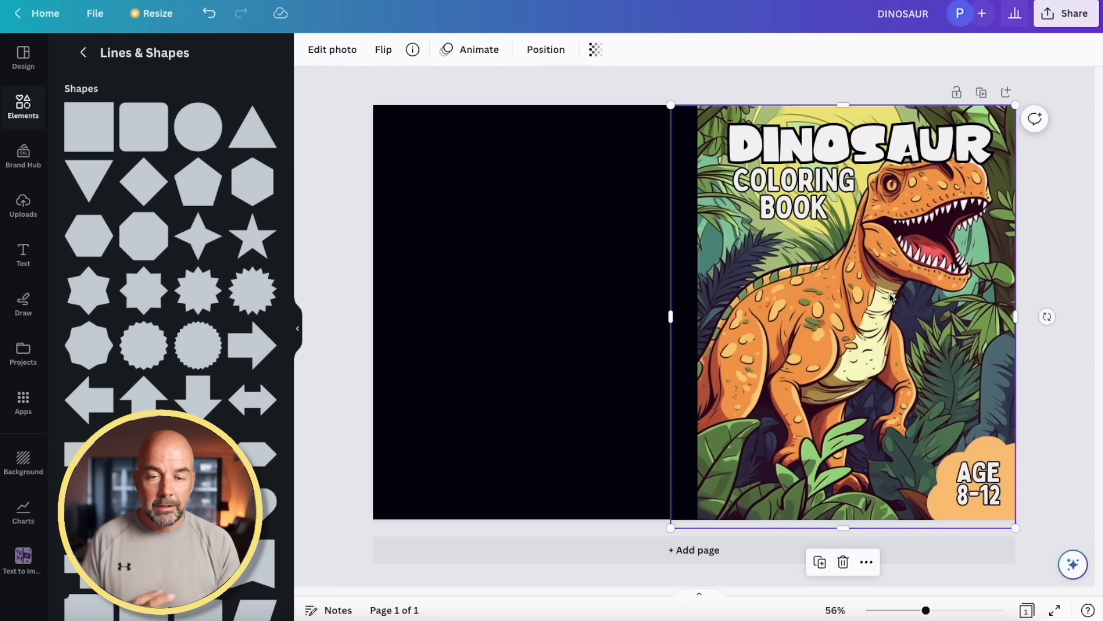
click(599, 56)
drag(596, 104, 493, 104)
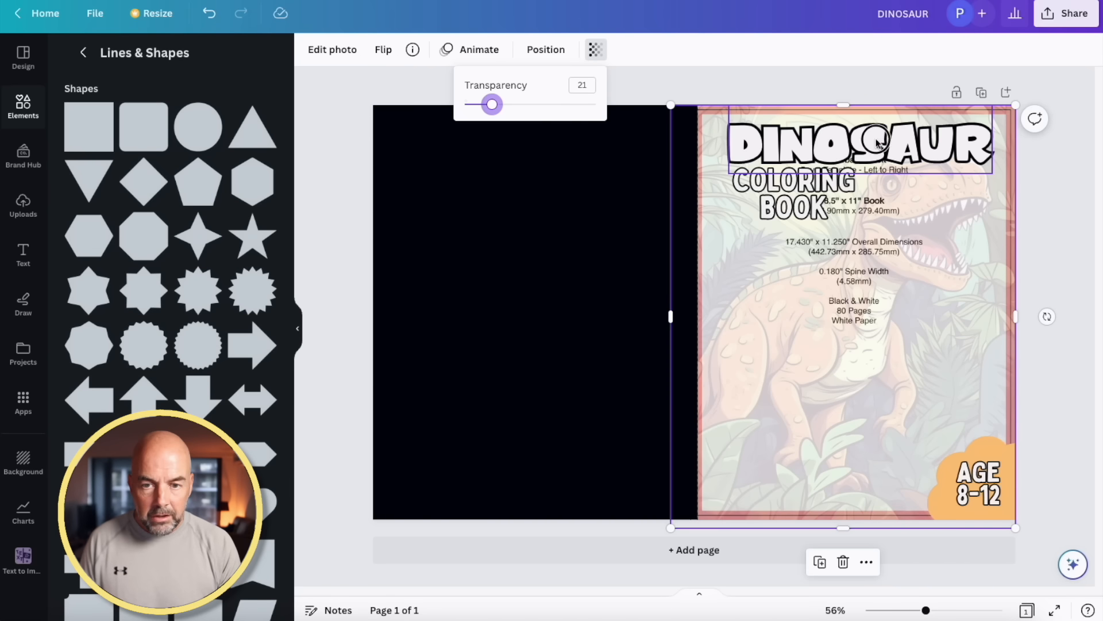
Shift the DINOSAUR, COLORING and BOOK texts together slightly left within the template margins, and enlarge the dinosaur image slightly.
click(856, 164)
shift+click(840, 183)
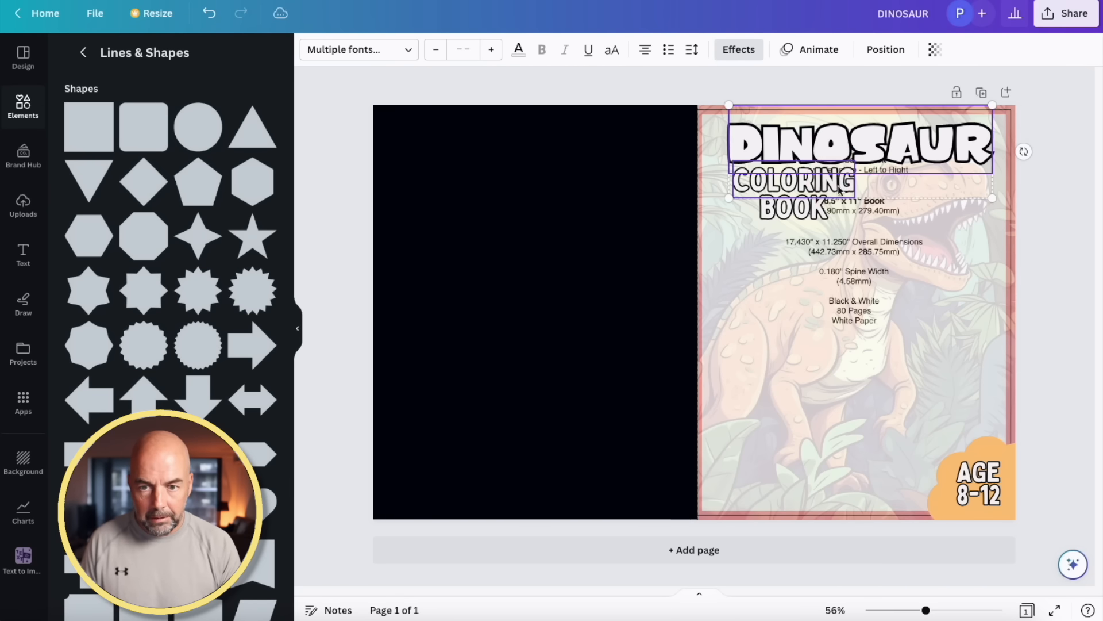
shift+click(822, 214)
click(873, 151)
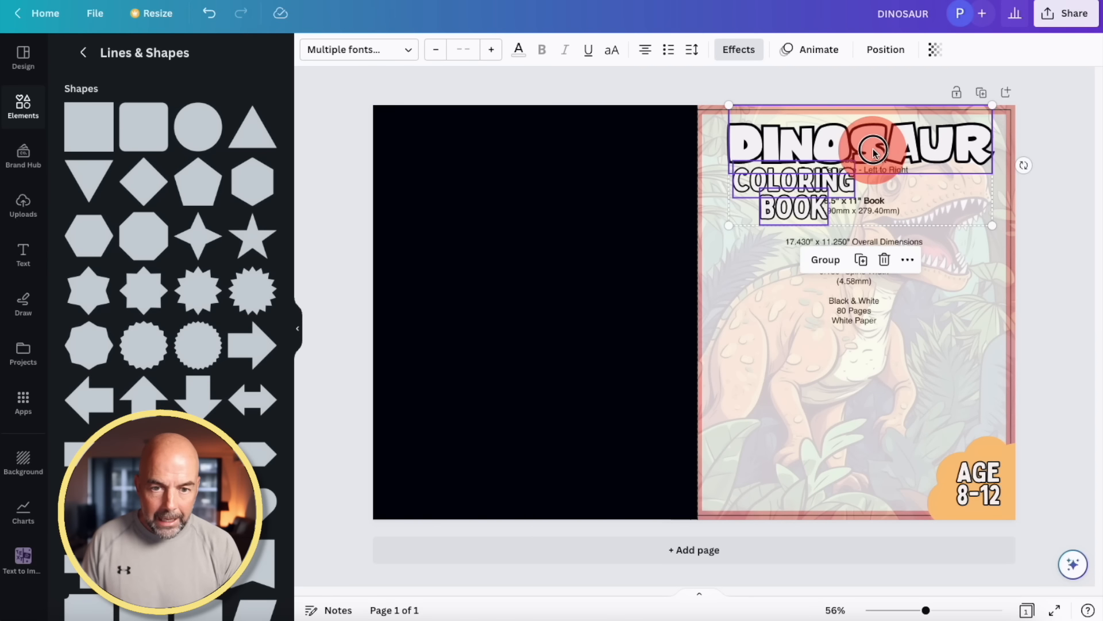
drag(873, 150, 869, 153)
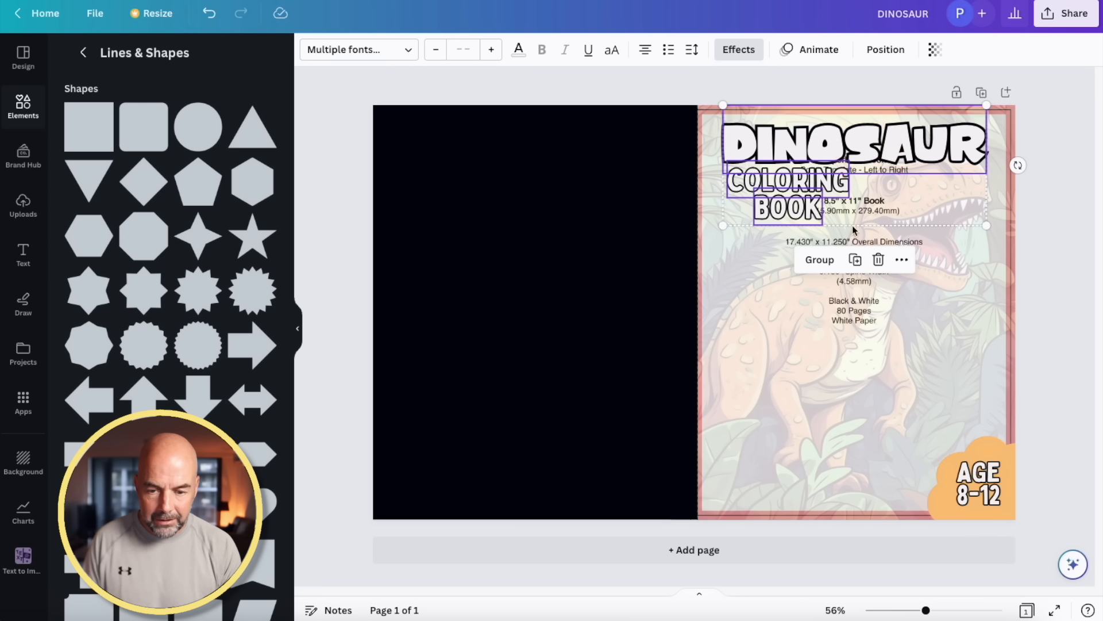
click(835, 460)
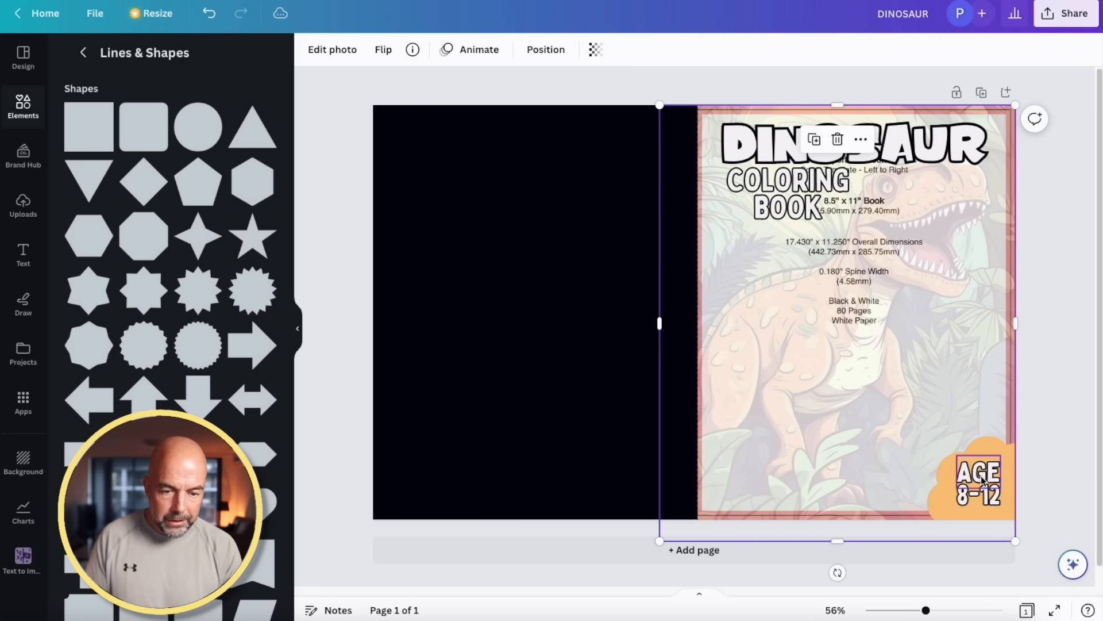
Fade the cloud shape to reveal the template margin and move the AGE and 8-12 texts together slightly up and left inside it.
click(988, 446)
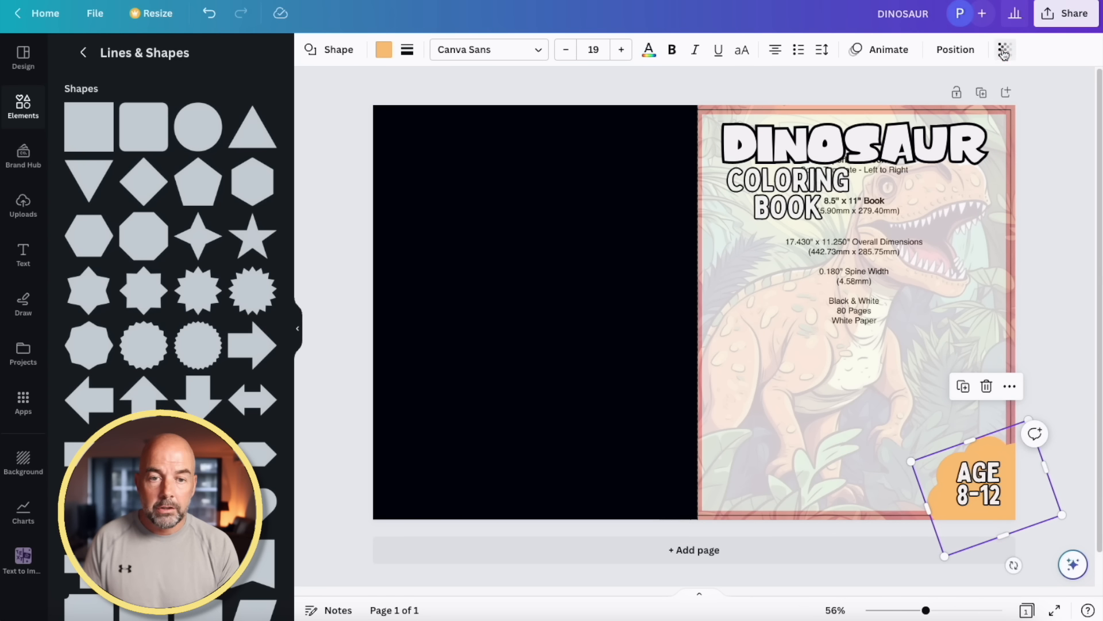
click(1004, 51)
drag(1008, 105, 912, 104)
click(988, 473)
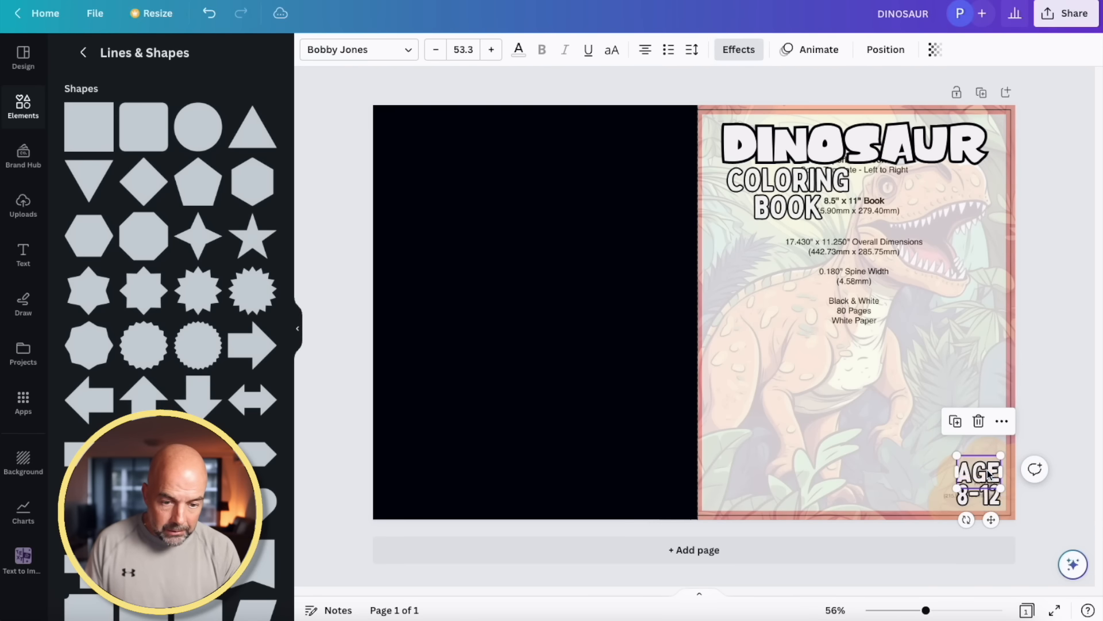
shift+click(985, 496)
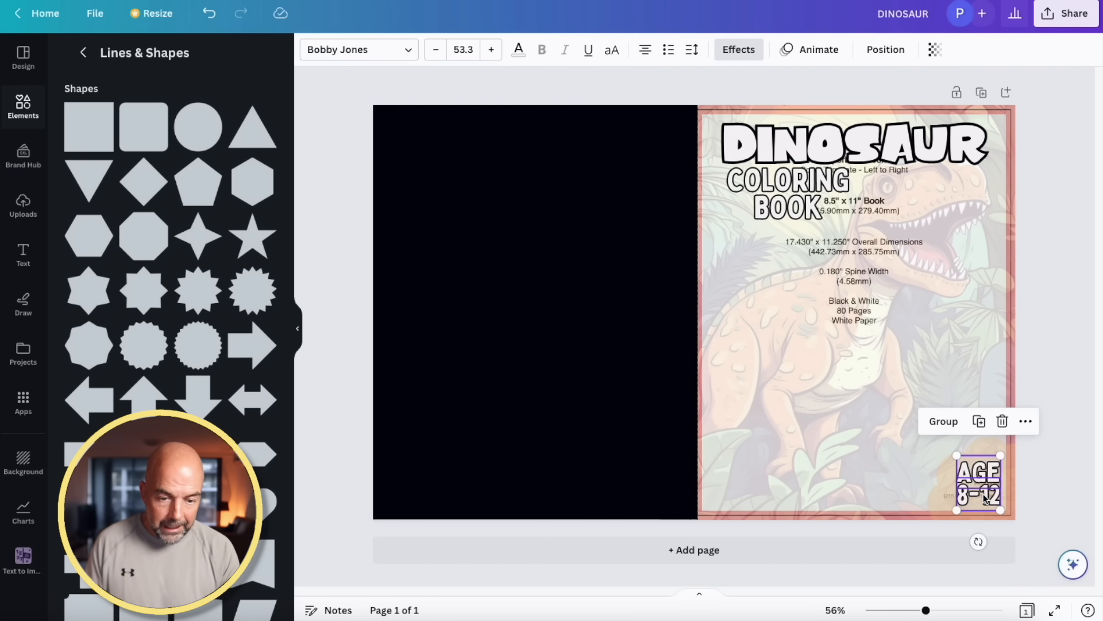
drag(985, 500, 980, 496)
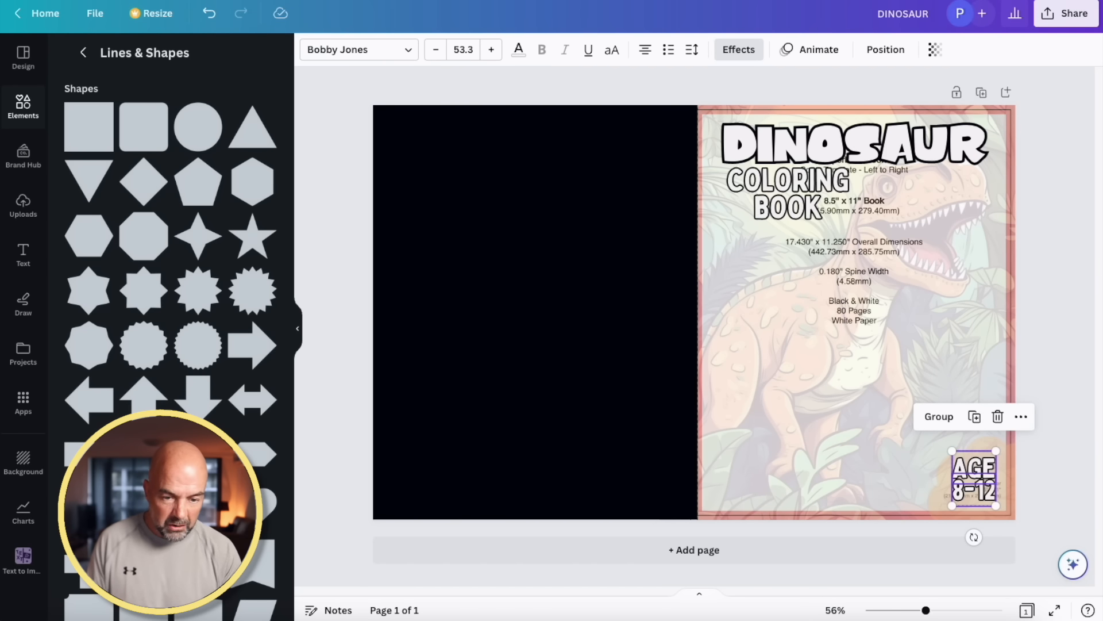
Restore the cloud shape and the dinosaur cover image to full opacity, with the transparency setting at 100.
click(955, 499)
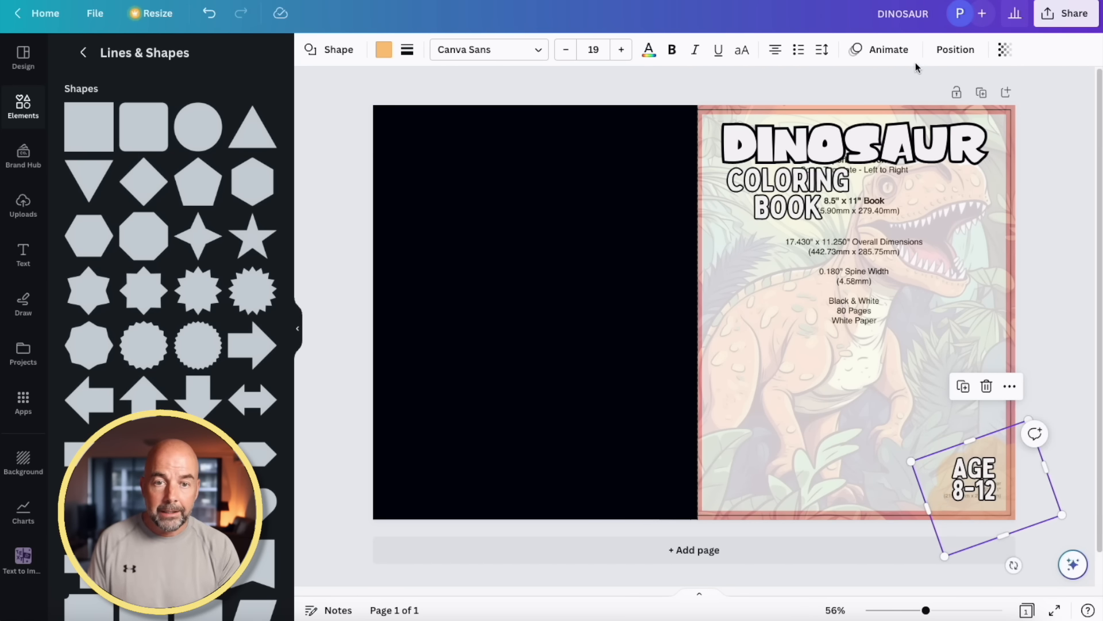
click(1005, 50)
drag(921, 106, 1016, 106)
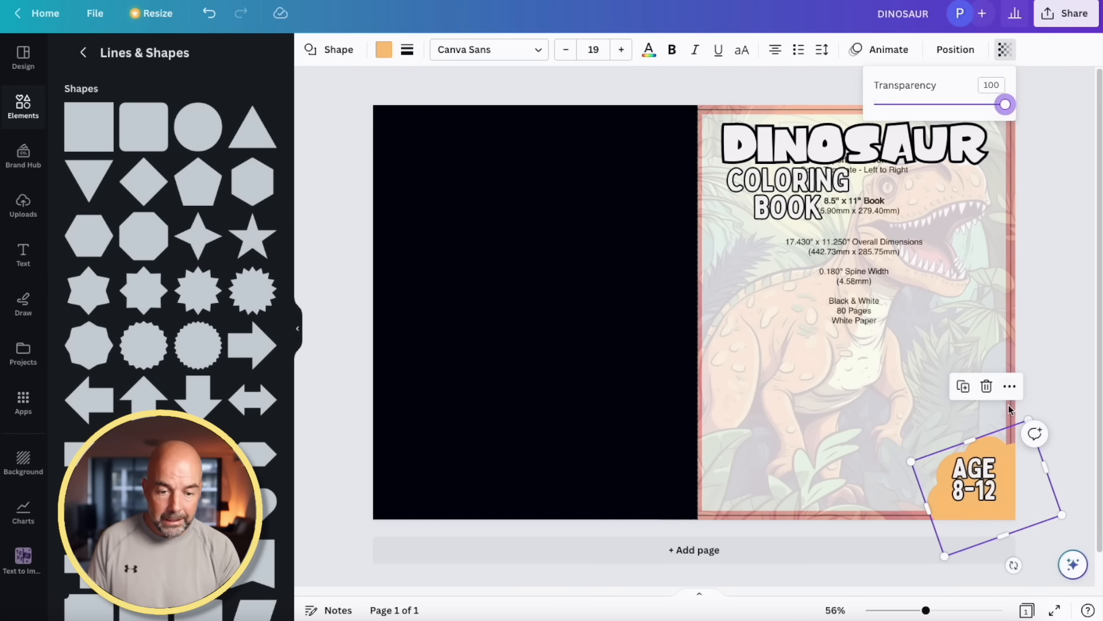
click(943, 310)
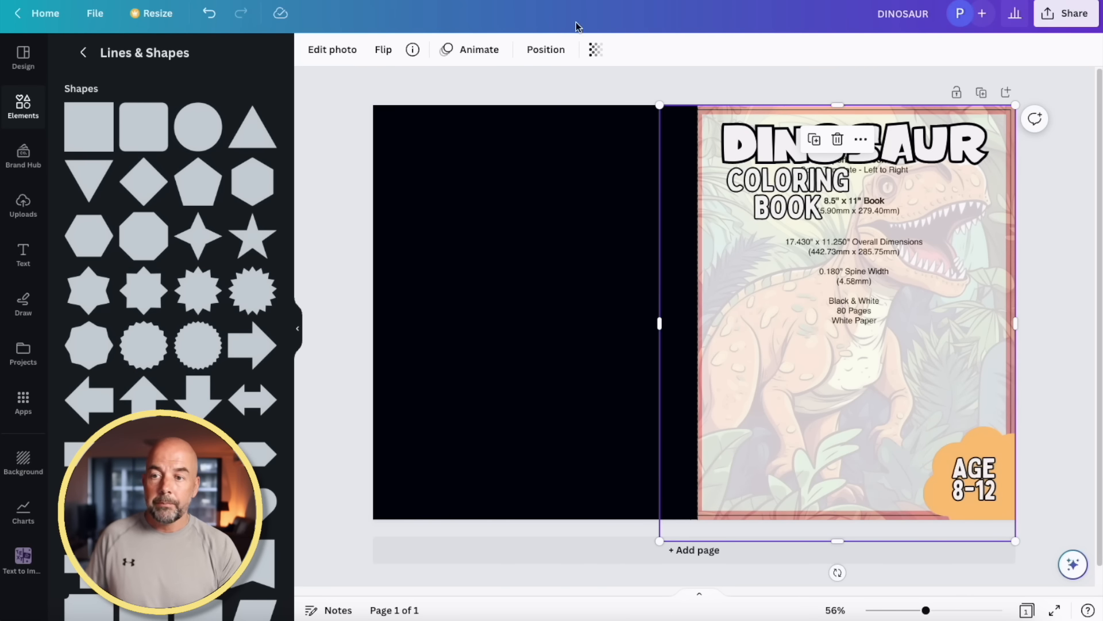
click(588, 51)
drag(493, 109, 611, 109)
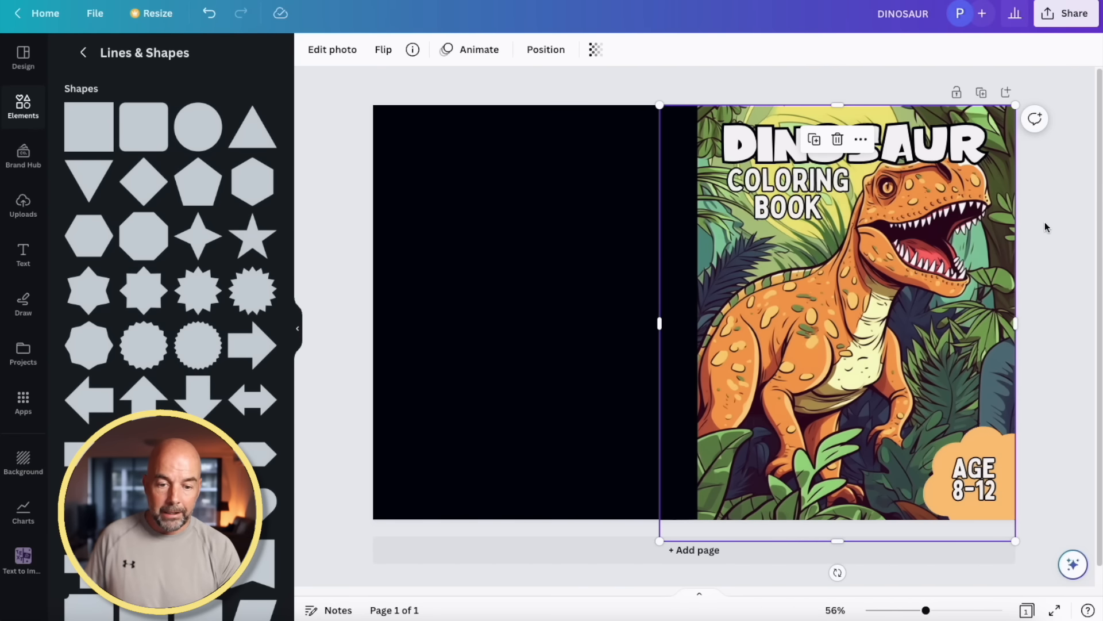
click(1046, 227)
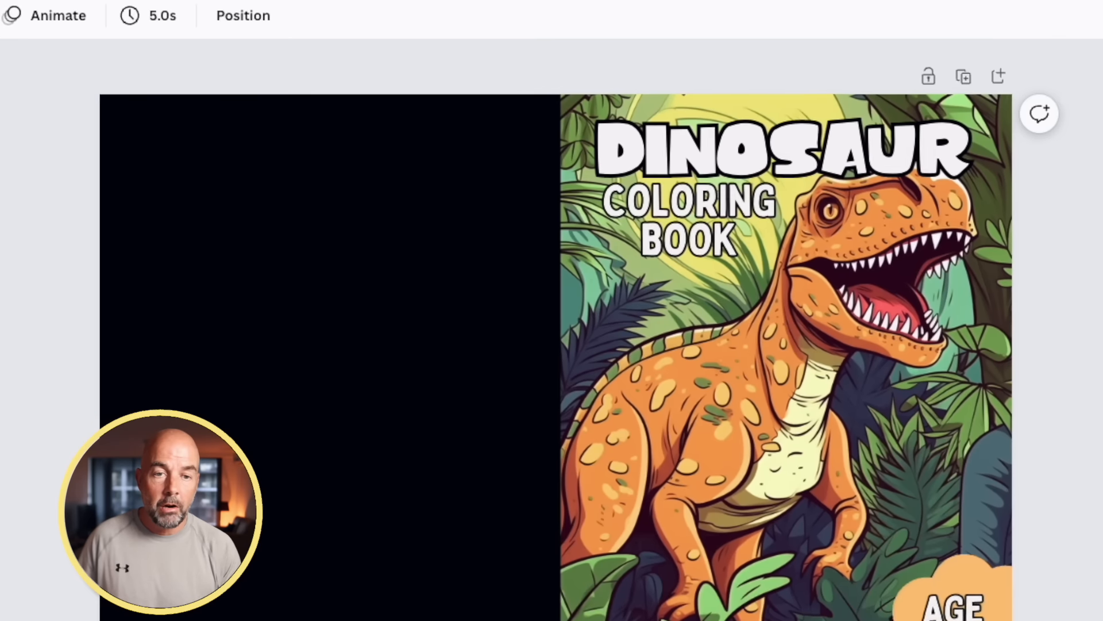
Open the sharing and download options for the DINOSAUR cover design.
click(1037, 31)
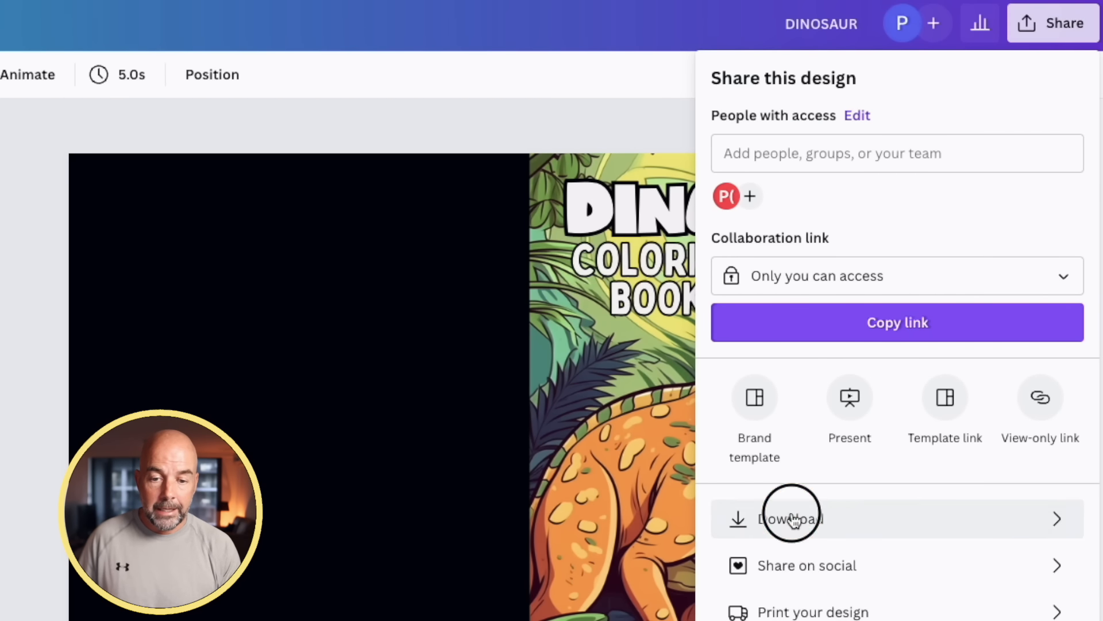